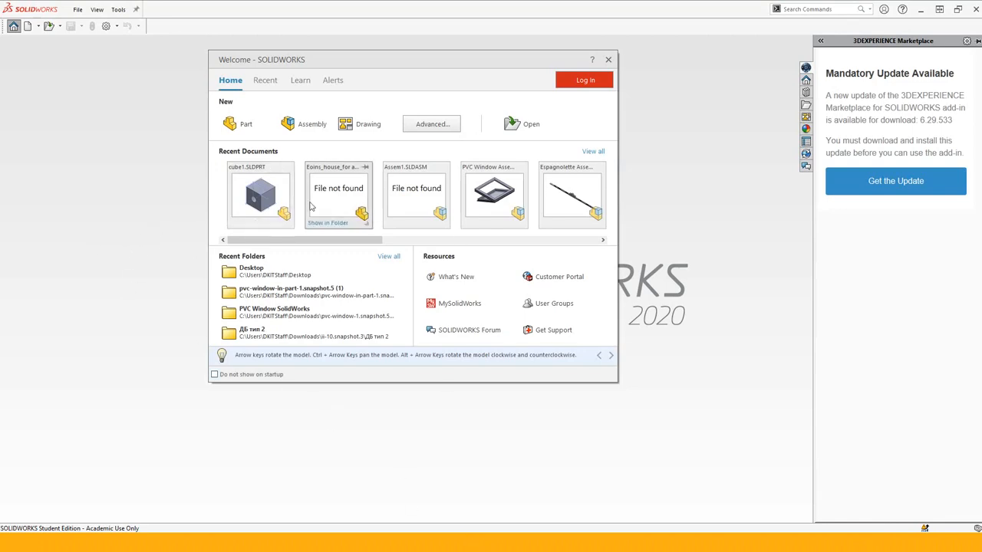
Step: Create a new part document from the welcome window
{"action": "left_click_drag", "start_coordinate": [359, 67], "coordinate": [397, 76]}
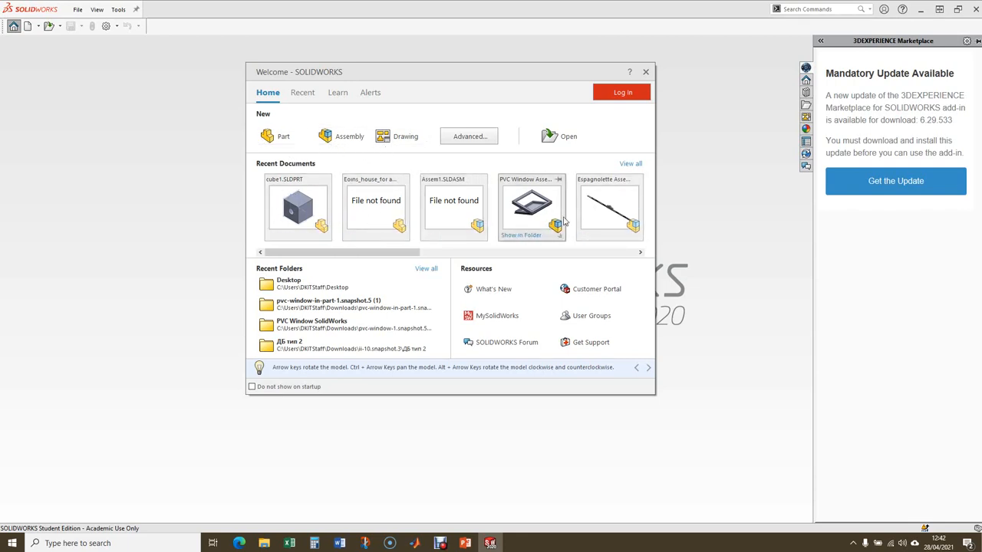
{"action": "mouse_move", "coordinate": [310, 210]}
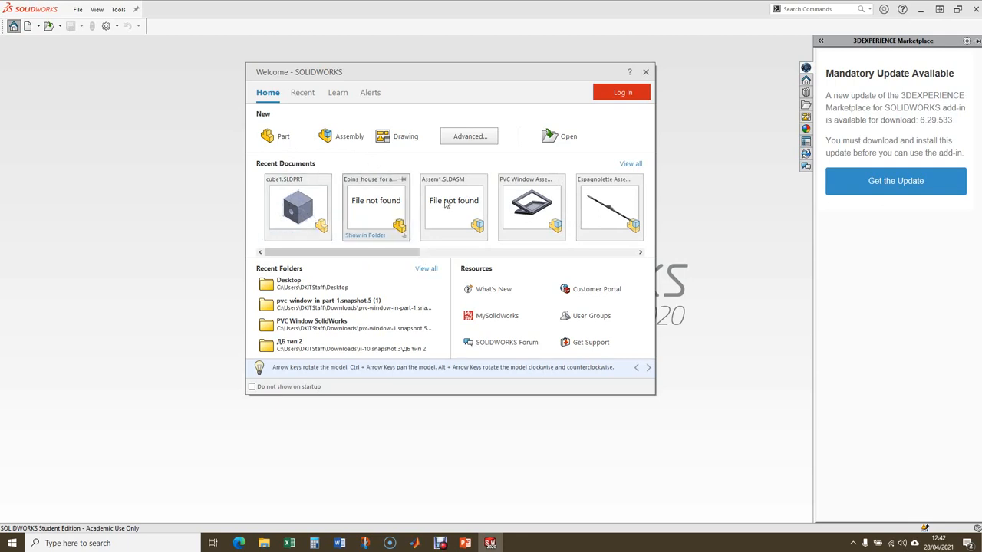
{"action": "left_click", "coordinate": [275, 138]}
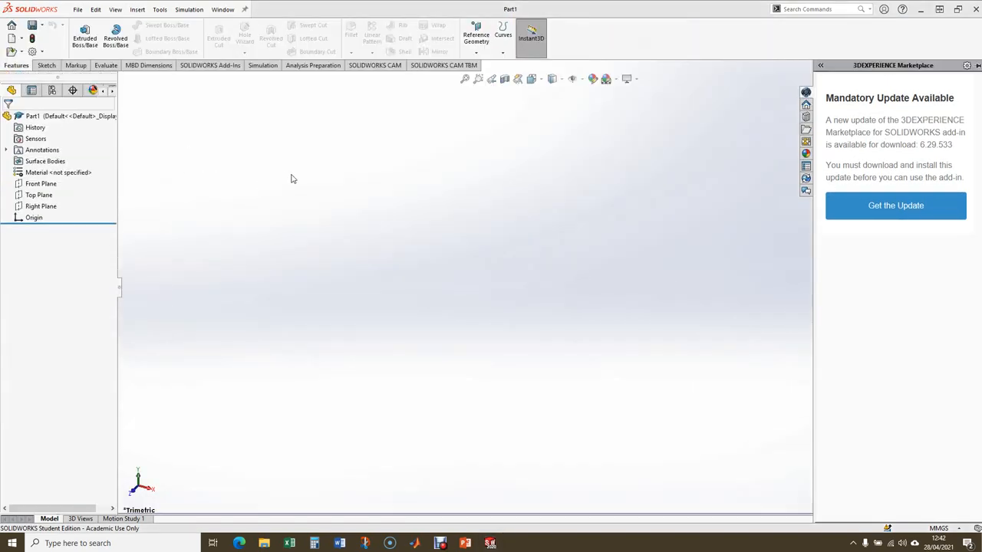
Step: Show the Front, Top and Right planes of the new part in the graphics area
{"action": "left_click", "coordinate": [37, 186]}
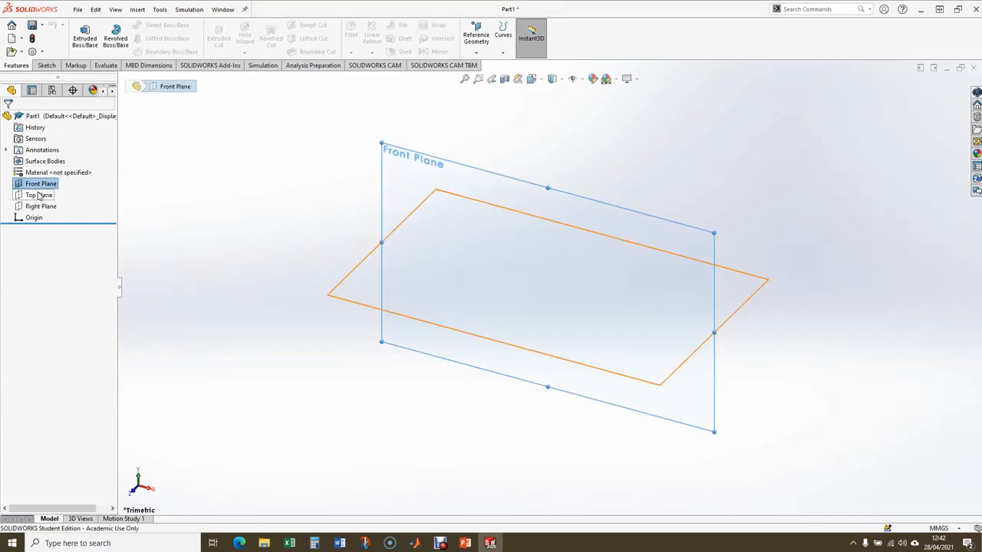
{"action": "left_click", "coordinate": [40, 196]}
{"action": "left_click", "coordinate": [40, 206]}
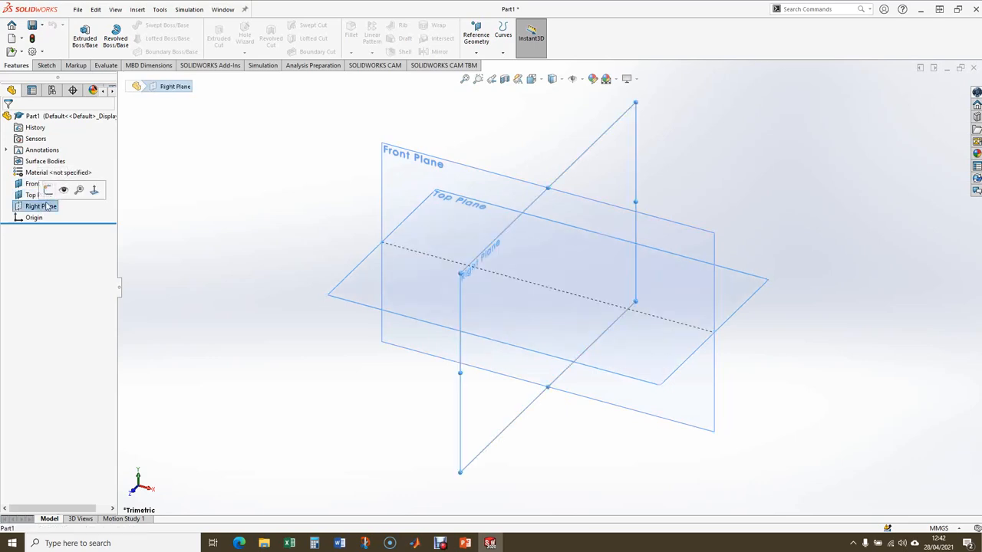
{"action": "left_click", "coordinate": [276, 209]}
{"action": "middle_click_drag", "start_coordinate": [357, 273], "coordinate": [383, 307]}
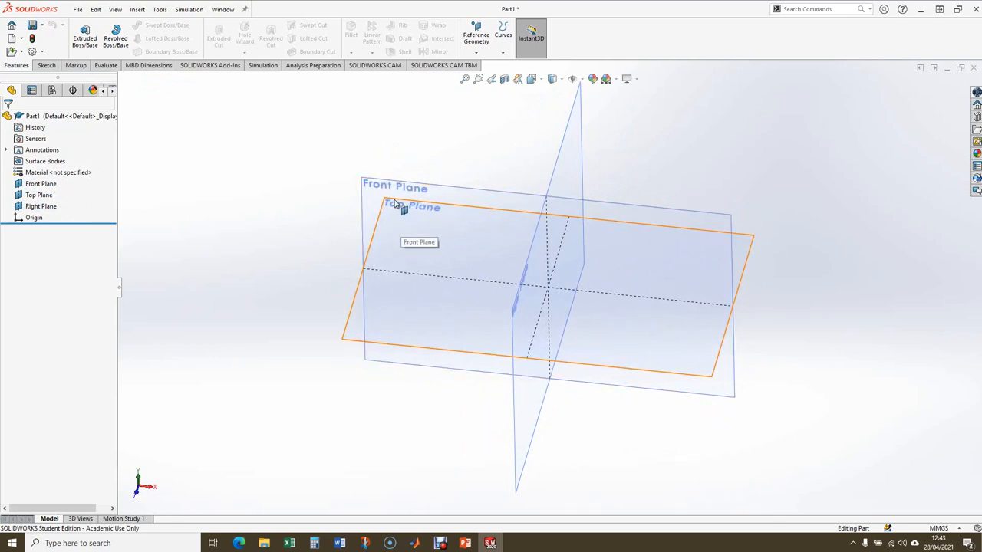
{"action": "middle_click_drag", "start_coordinate": [596, 256], "coordinate": [496, 276]}
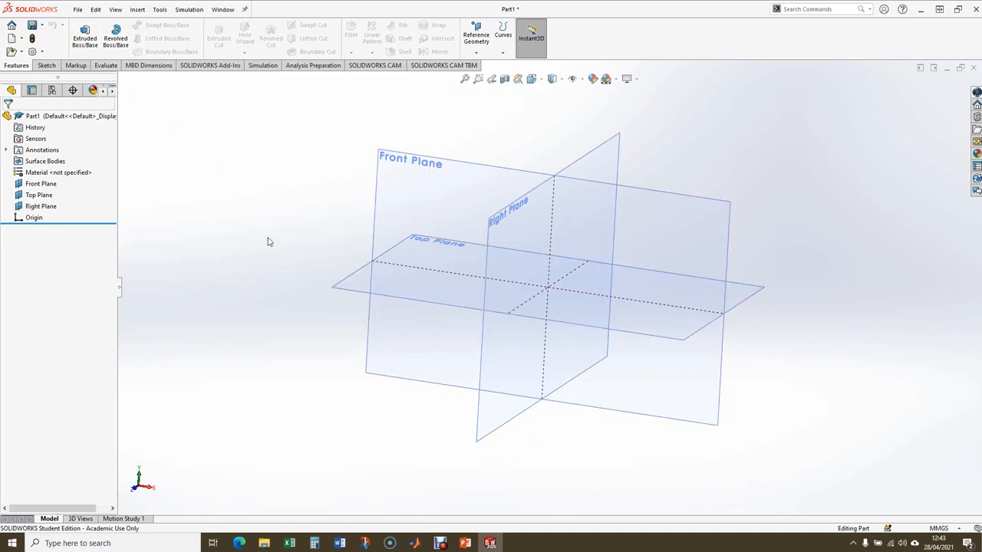
Step: Orient the view normal to the Front Plane and start a new sketch on that plane
{"action": "left_click", "coordinate": [416, 171]}
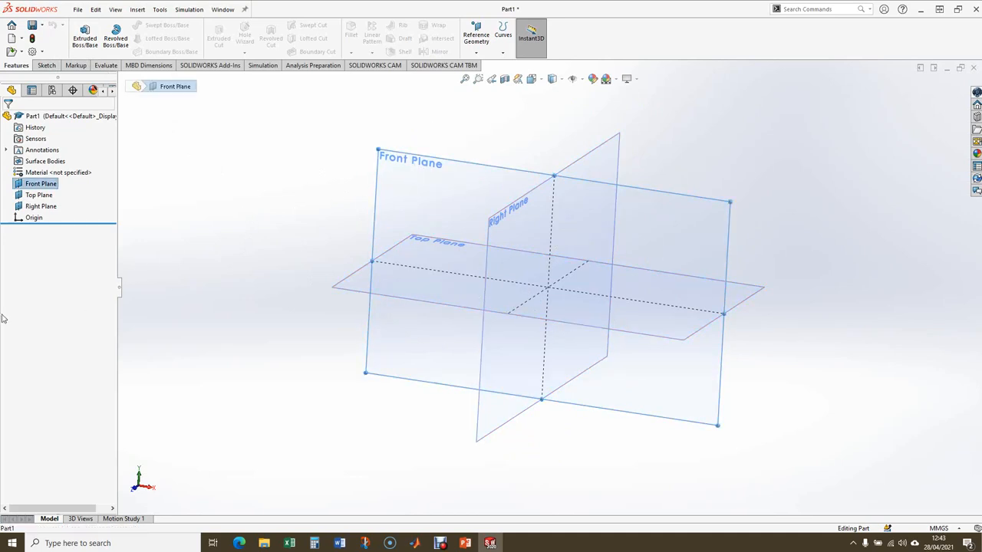
{"action": "right_click", "coordinate": [401, 158]}
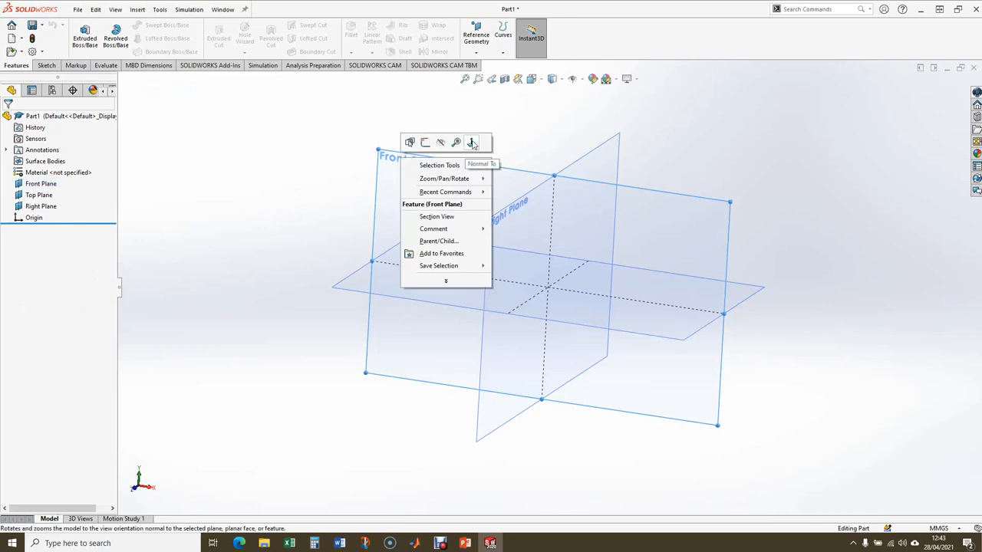
{"action": "left_click", "coordinate": [472, 144]}
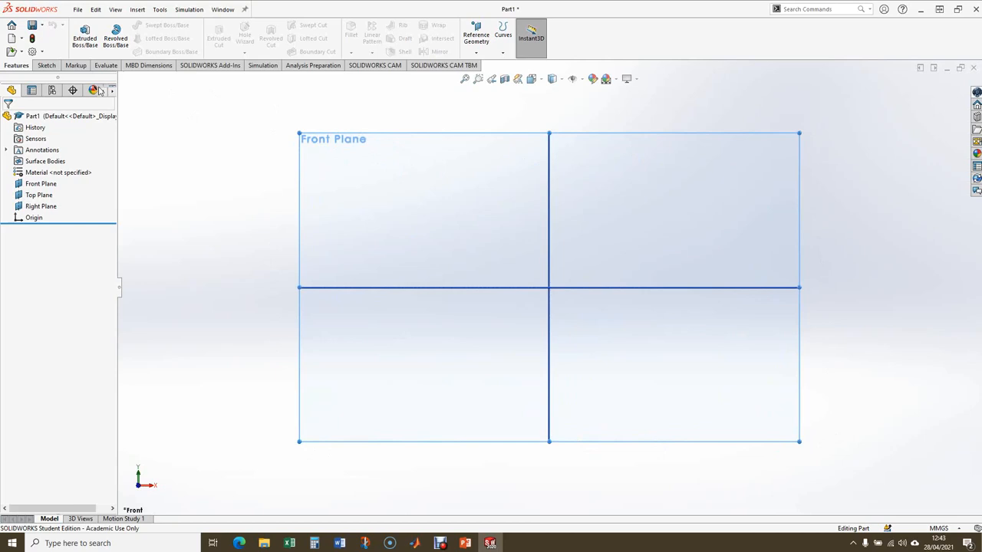
{"action": "left_click", "coordinate": [43, 66]}
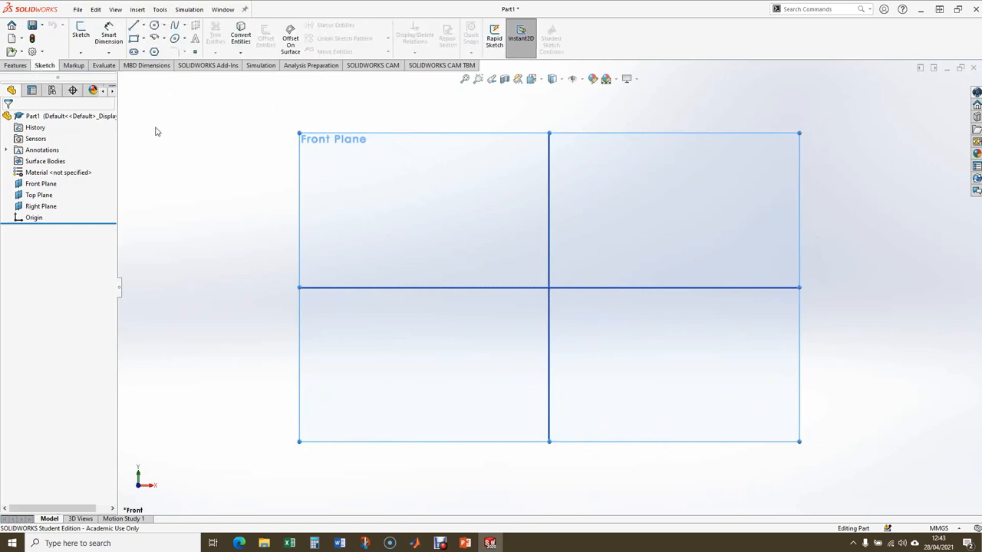
{"action": "left_click", "coordinate": [80, 33]}
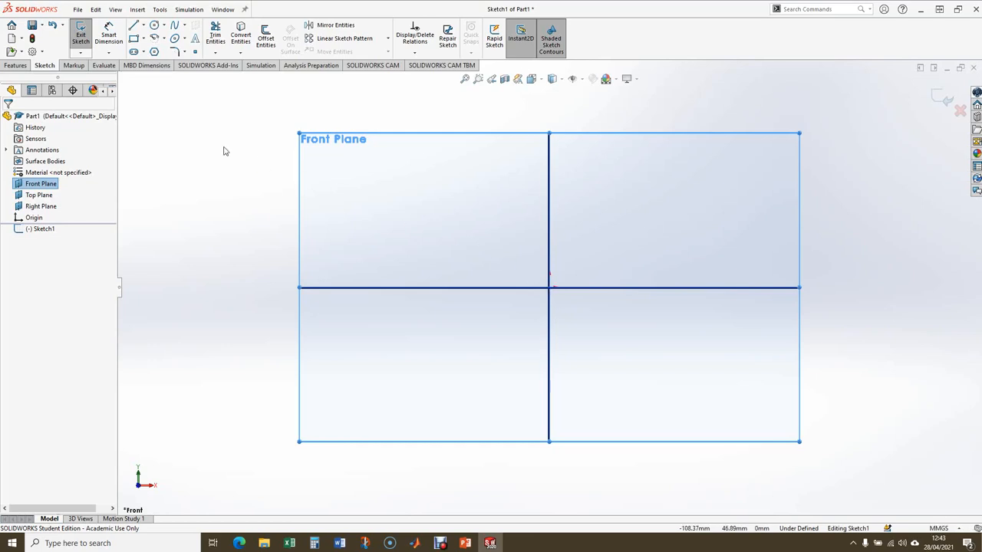
Step: Sketch a corner rectangle about 31 mm wide and 29 mm high, starting at the origin and extending up and to the right
{"action": "left_click", "coordinate": [135, 40]}
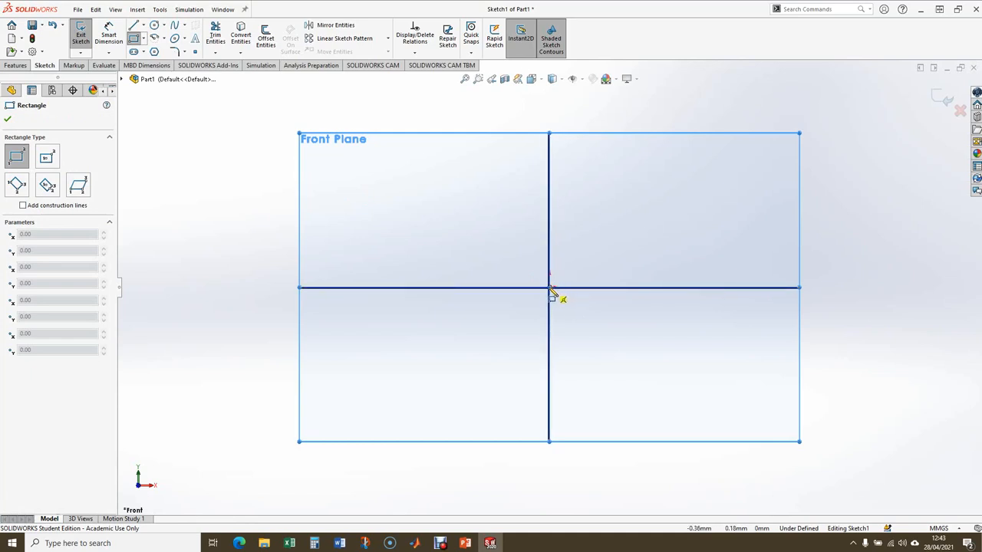
{"action": "left_click", "coordinate": [549, 288]}
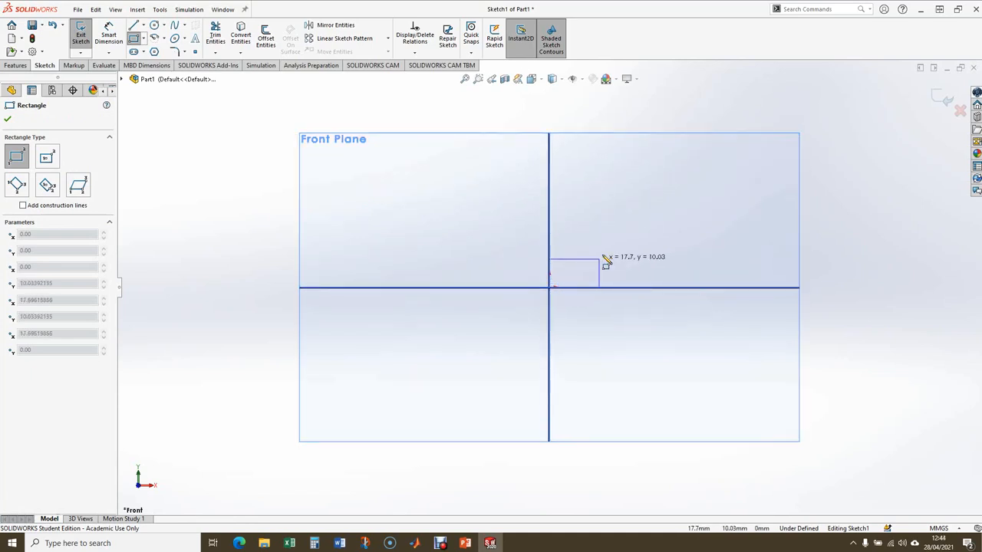
{"action": "left_click", "coordinate": [637, 206]}
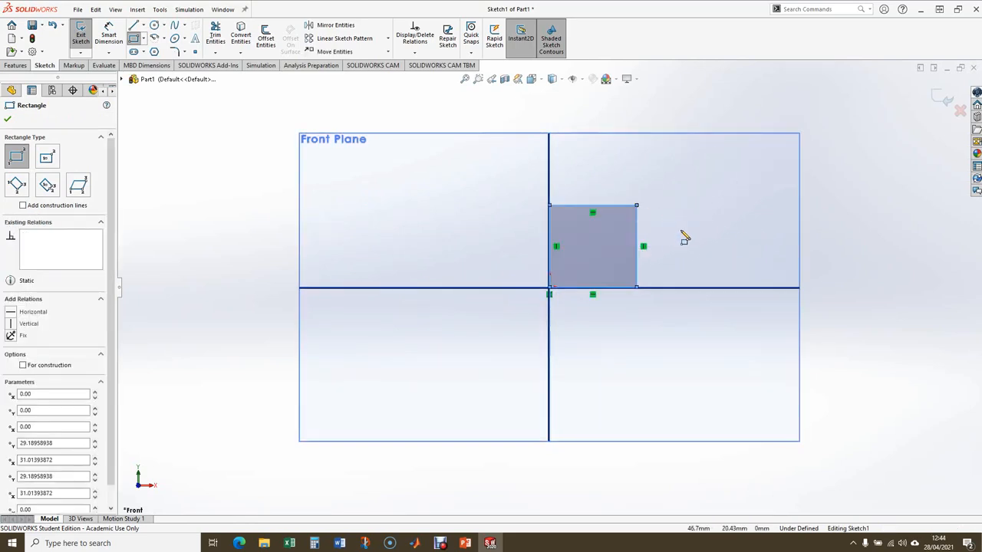
{"action": "key", "text": "Escape"}
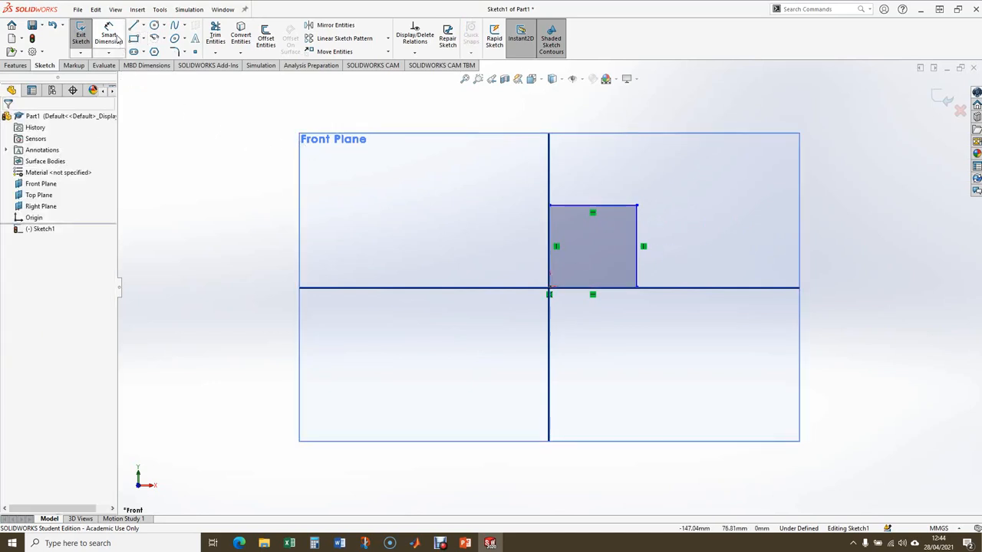
Step: Dimension the rectangle with Smart Dimension, setting both its width and its height to 30 mm
{"action": "left_click", "coordinate": [111, 40]}
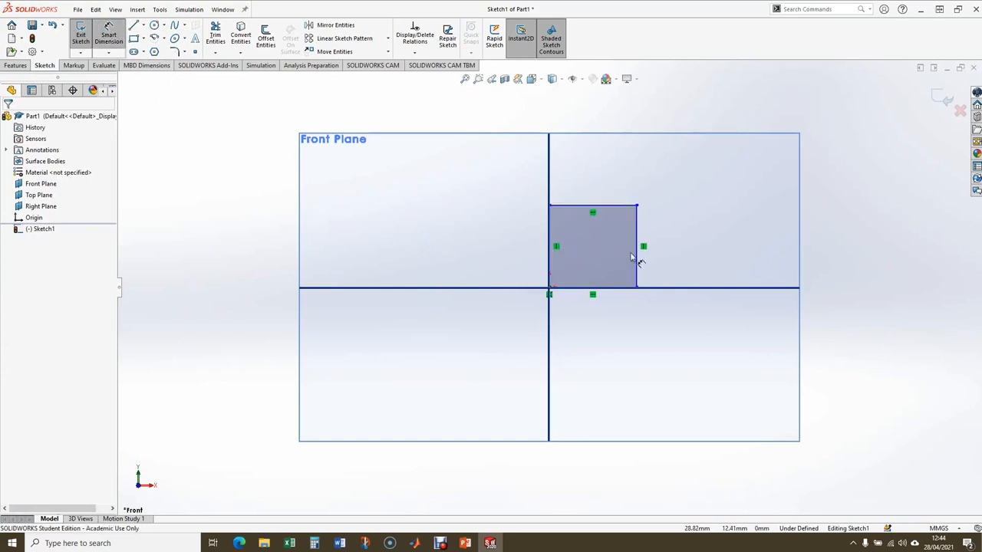
{"action": "left_click", "coordinate": [591, 206]}
{"action": "left_click", "coordinate": [592, 184]}
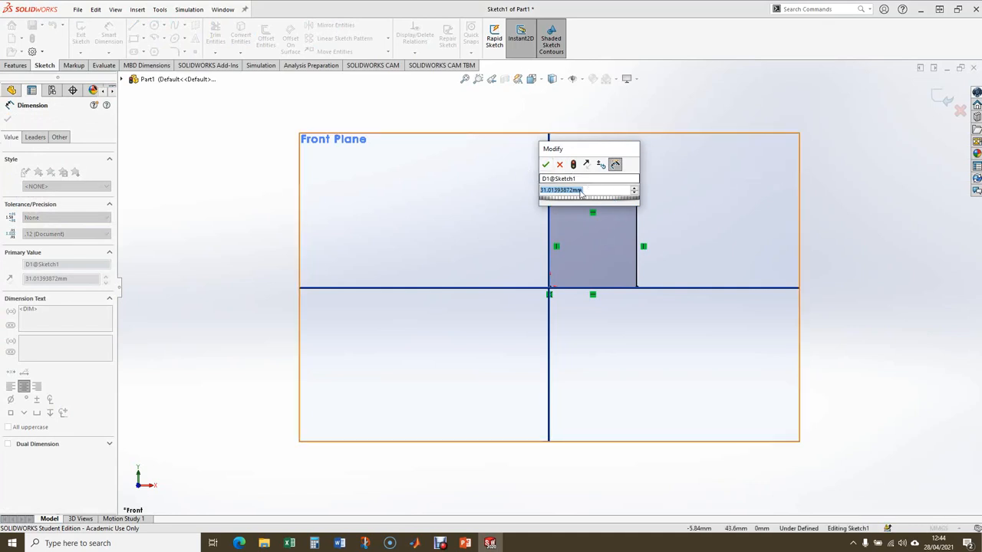
{"action": "type", "text": "30"}
{"action": "key", "text": "Return"}
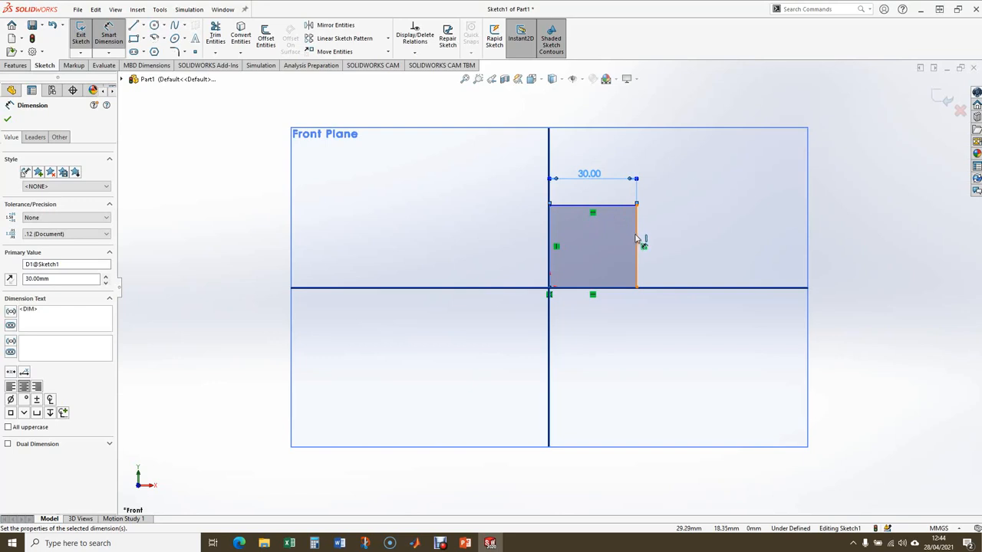
{"action": "left_click", "coordinate": [637, 239]}
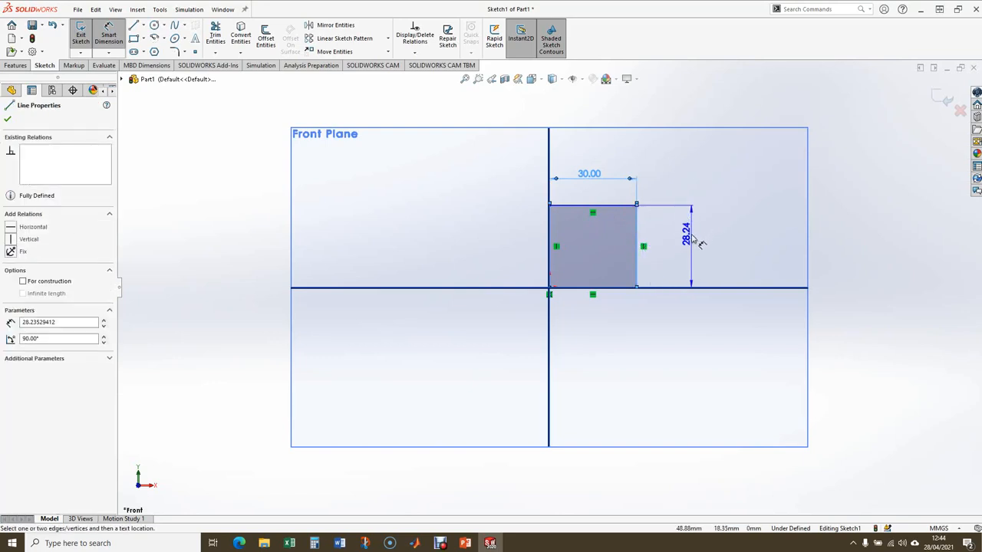
{"action": "left_click", "coordinate": [692, 247]}
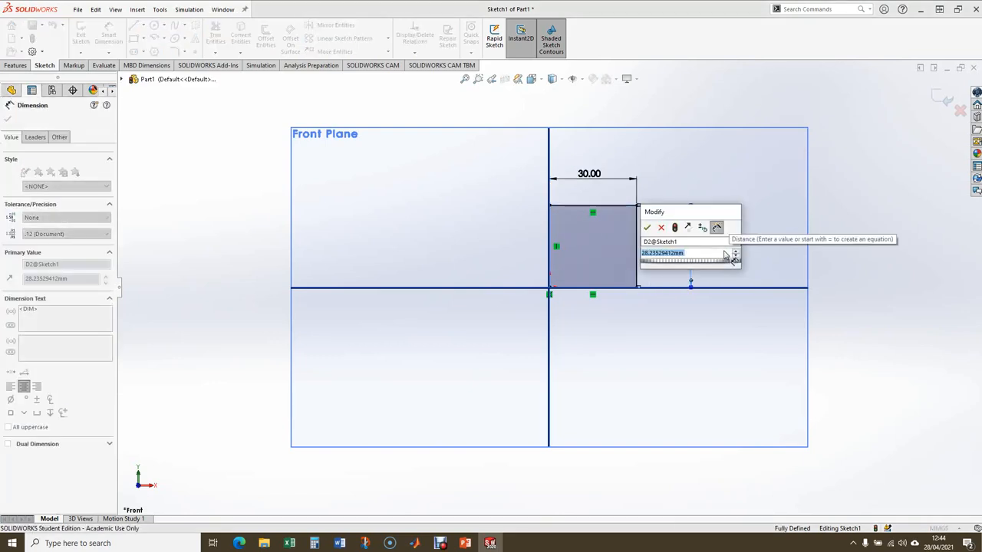
{"action": "type", "text": "30"}
{"action": "key", "text": "Return"}
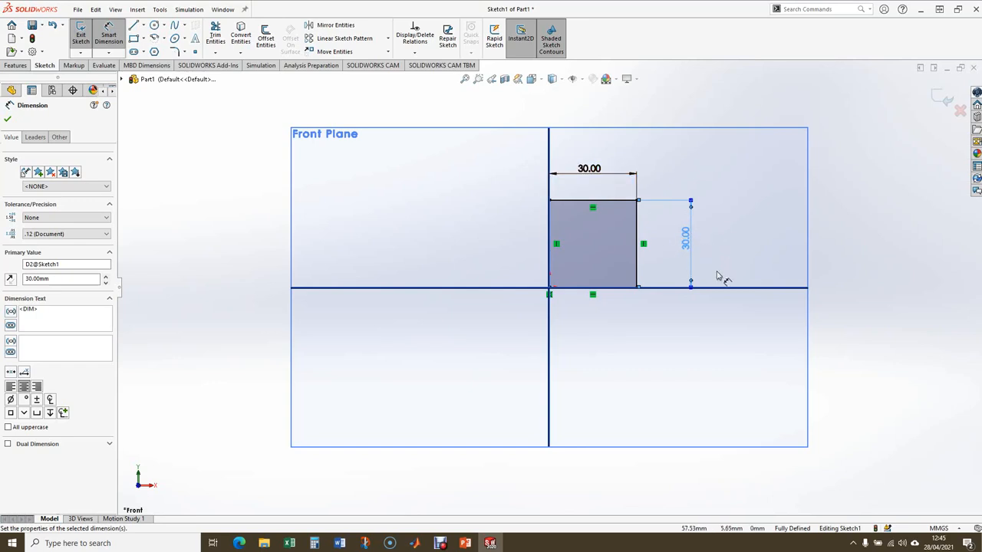
{"action": "left_click", "coordinate": [492, 298]}
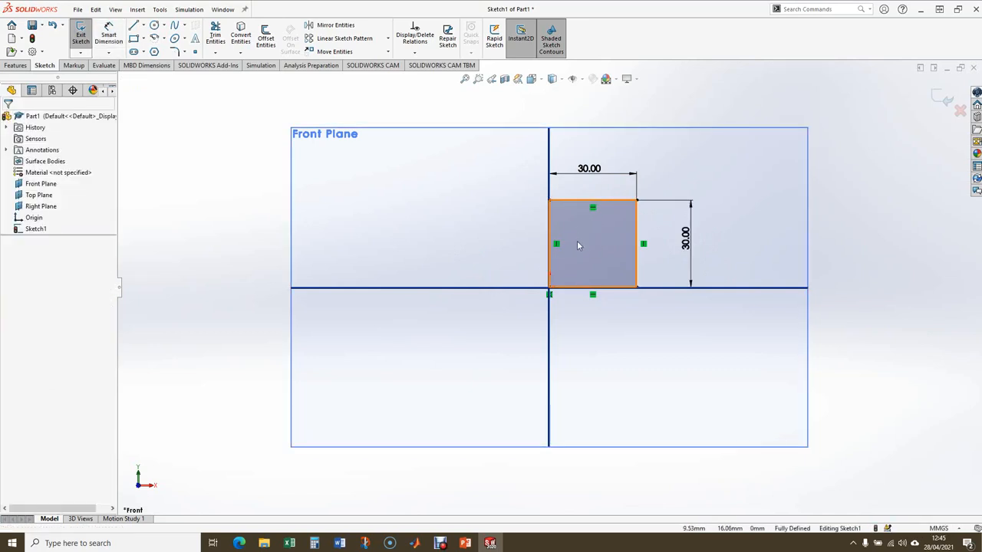
Step: Sketch a circle about 11 mm in diameter near the middle of the square
{"action": "left_click", "coordinate": [154, 24]}
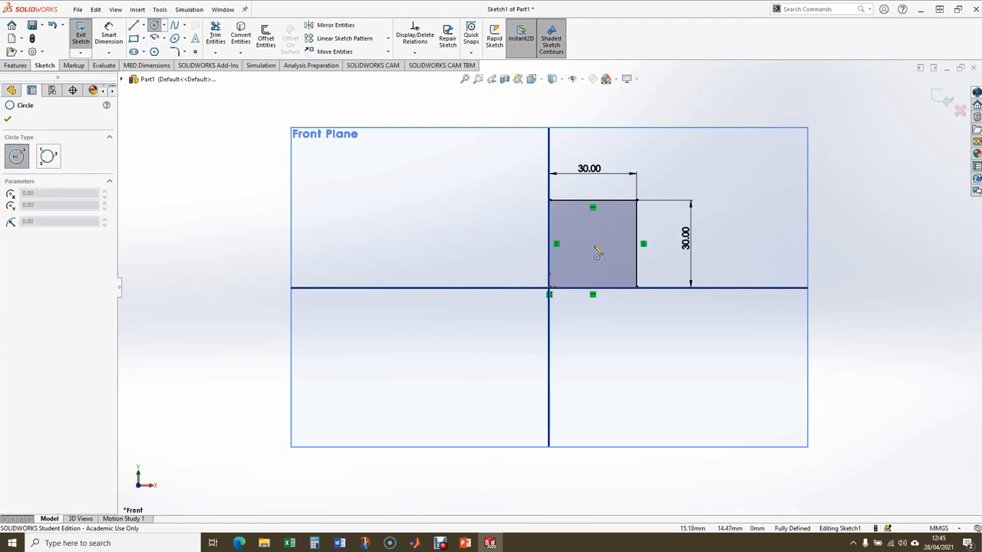
{"action": "left_click", "coordinate": [593, 246]}
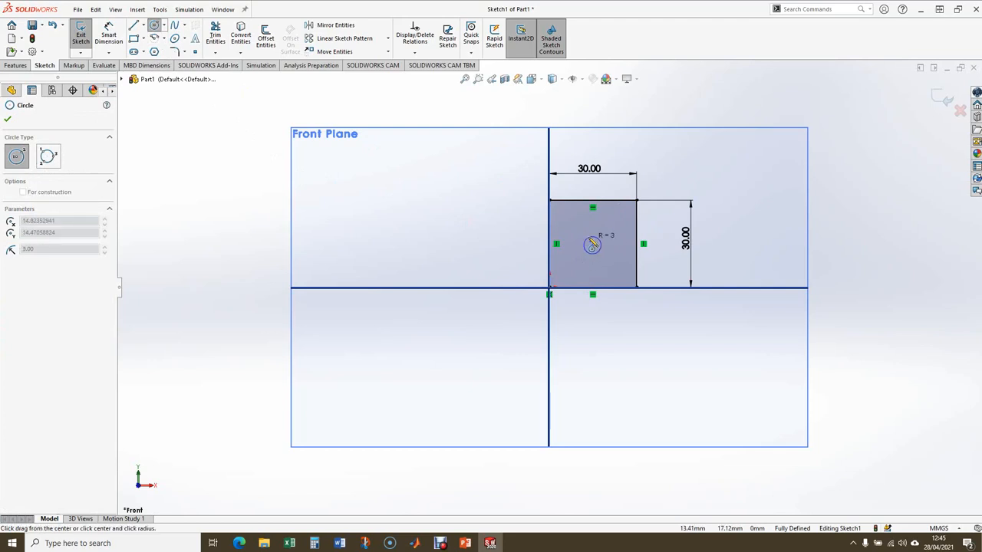
{"action": "left_click", "coordinate": [590, 234]}
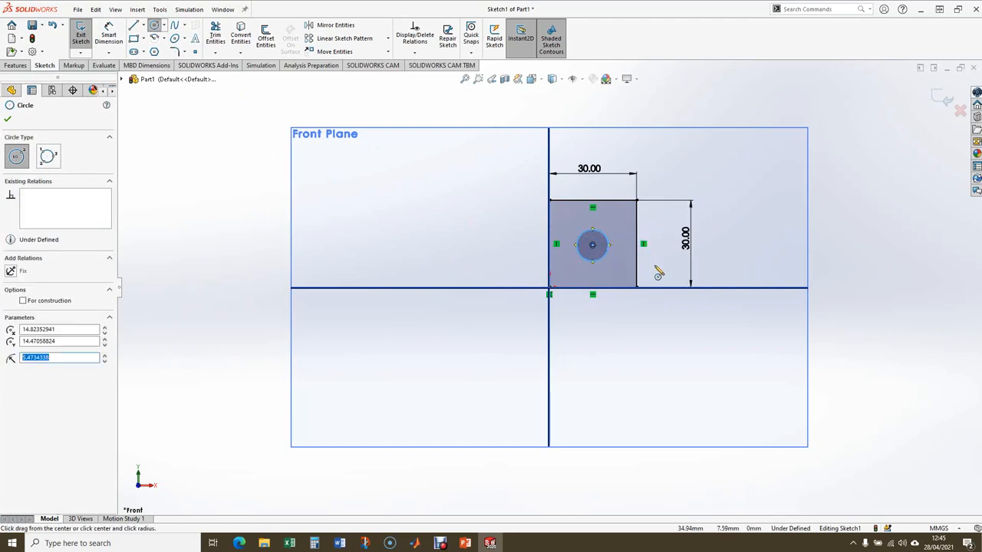
{"action": "key", "text": "Escape"}
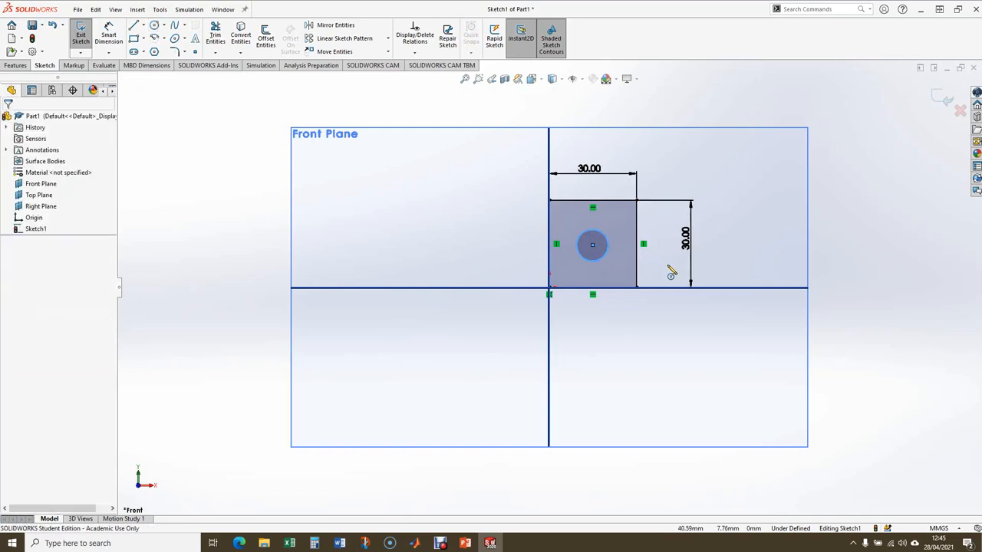
Step: Dimension the circle's diameter and set it to 12 mm
{"action": "left_click", "coordinate": [109, 35]}
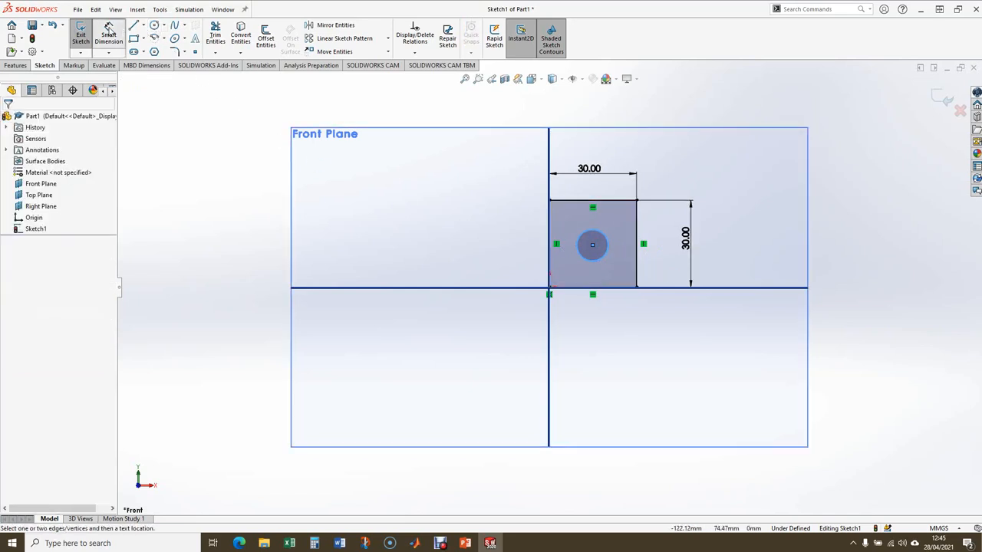
{"action": "left_click", "coordinate": [597, 265]}
{"action": "left_click", "coordinate": [698, 358]}
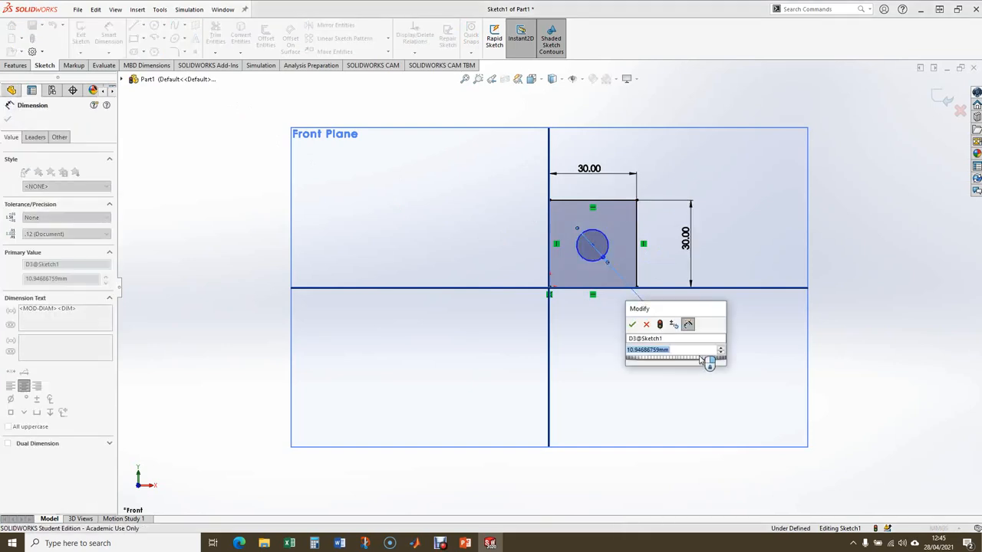
{"action": "type", "text": "12"}
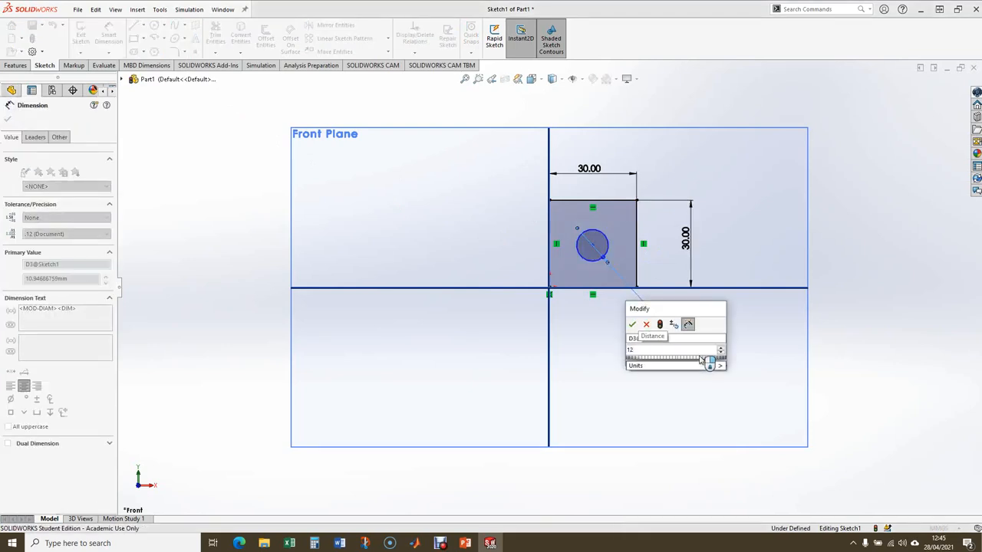
{"action": "key", "text": "Return"}
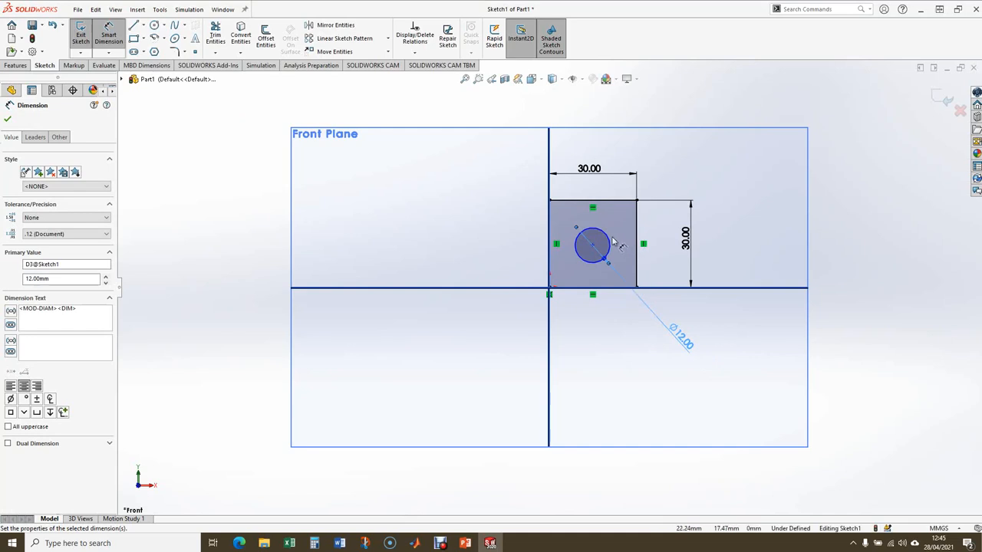
Step: Dimension the vertical distance from the circle's centre to the square's top edge and set it to 15 mm
{"action": "left_click", "coordinate": [593, 247]}
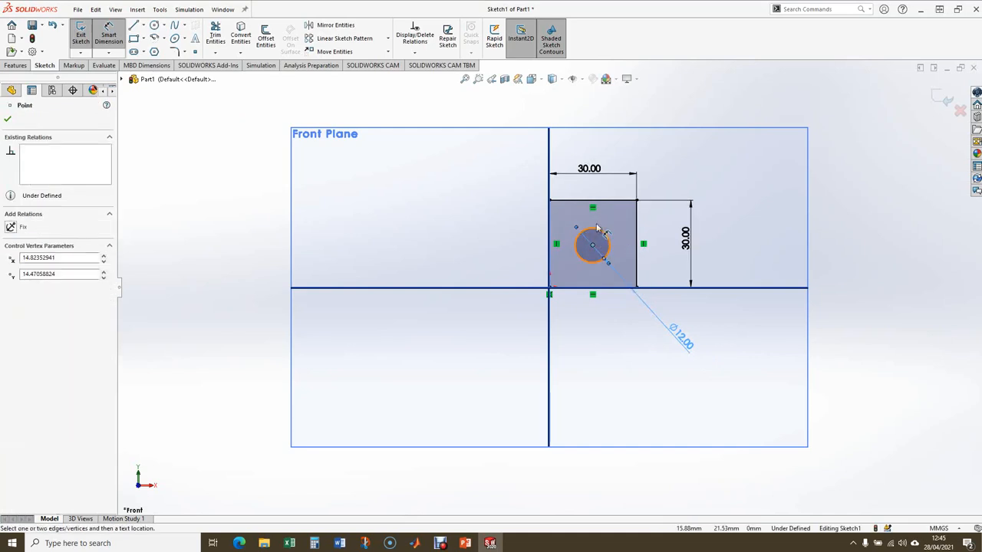
{"action": "left_click", "coordinate": [602, 203]}
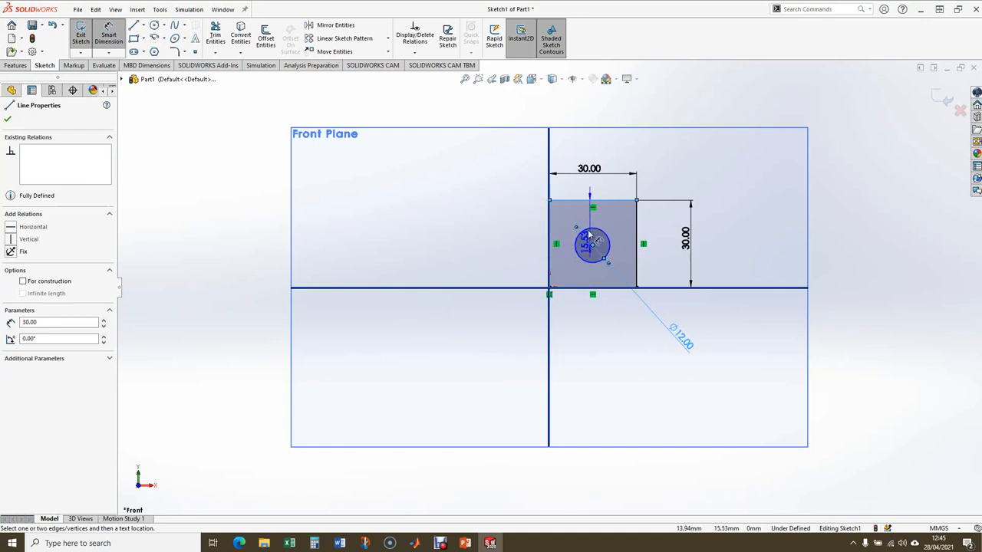
{"action": "left_click", "coordinate": [504, 219]}
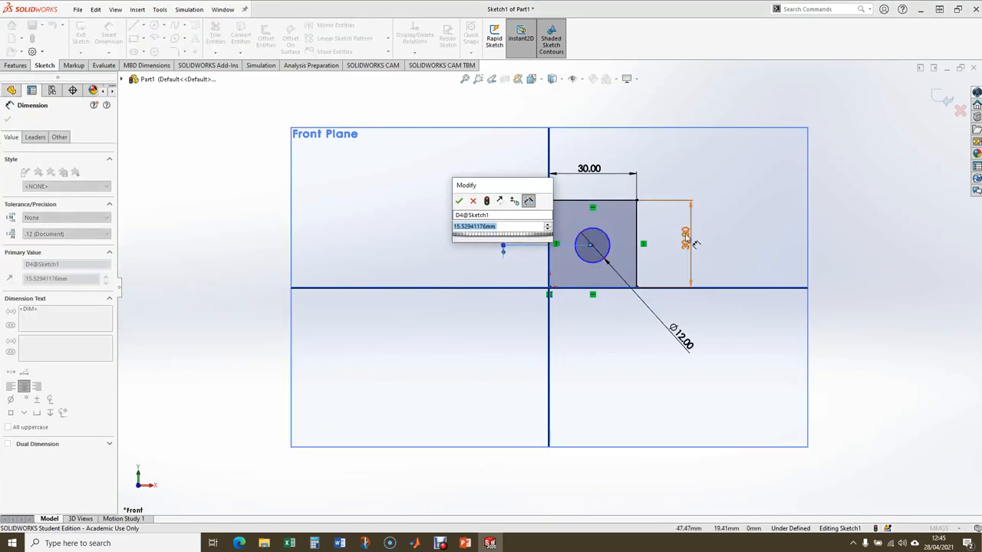
{"action": "type", "text": "15"}
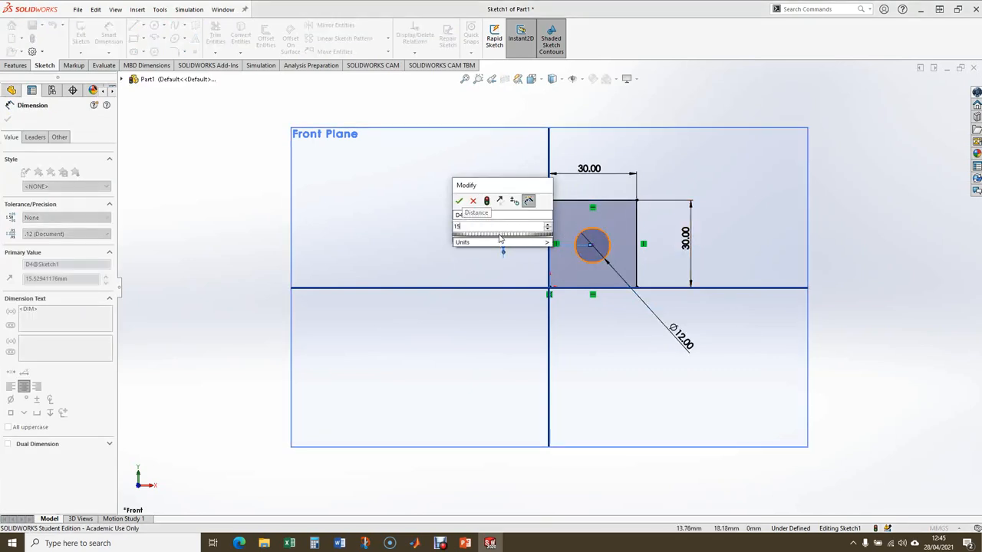
{"action": "key", "text": "Return"}
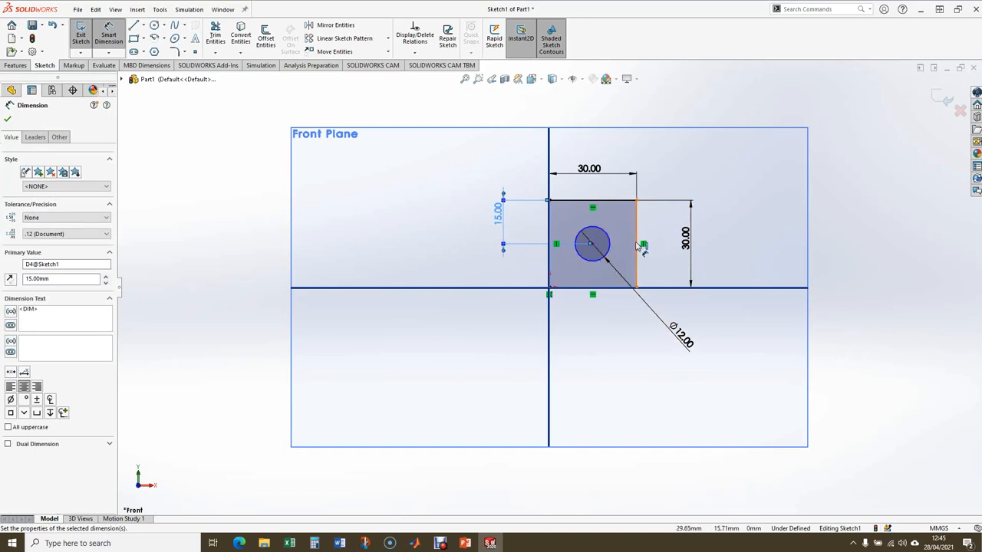
Step: Dimension the circle's centre 15 mm from the square's right edge and exit the sketch
{"action": "left_click", "coordinate": [635, 244]}
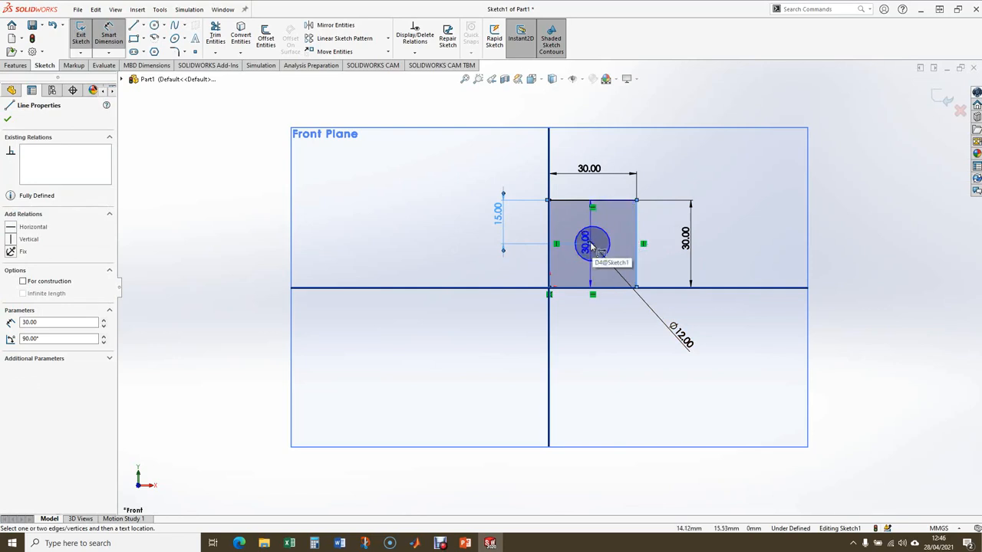
{"action": "left_click", "coordinate": [592, 244]}
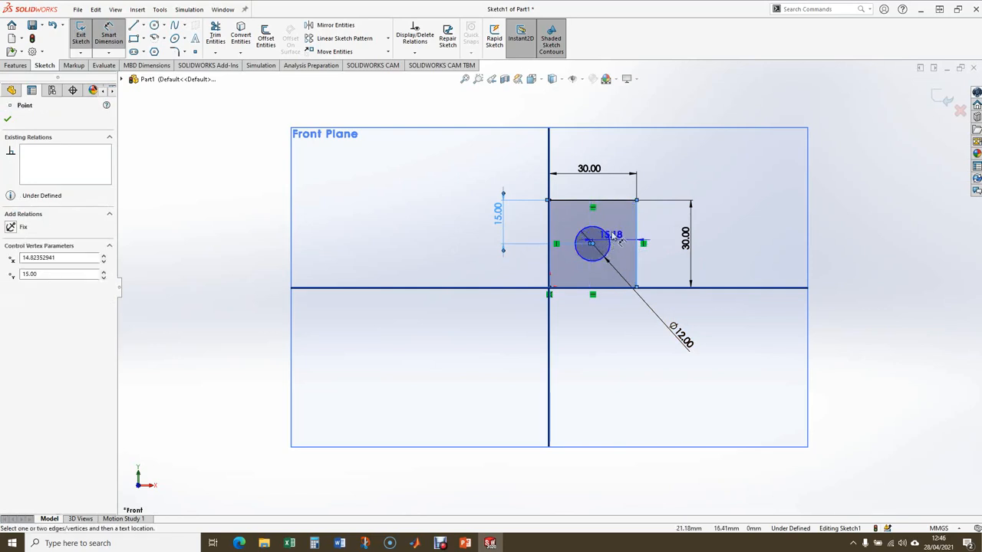
{"action": "left_click", "coordinate": [614, 194]}
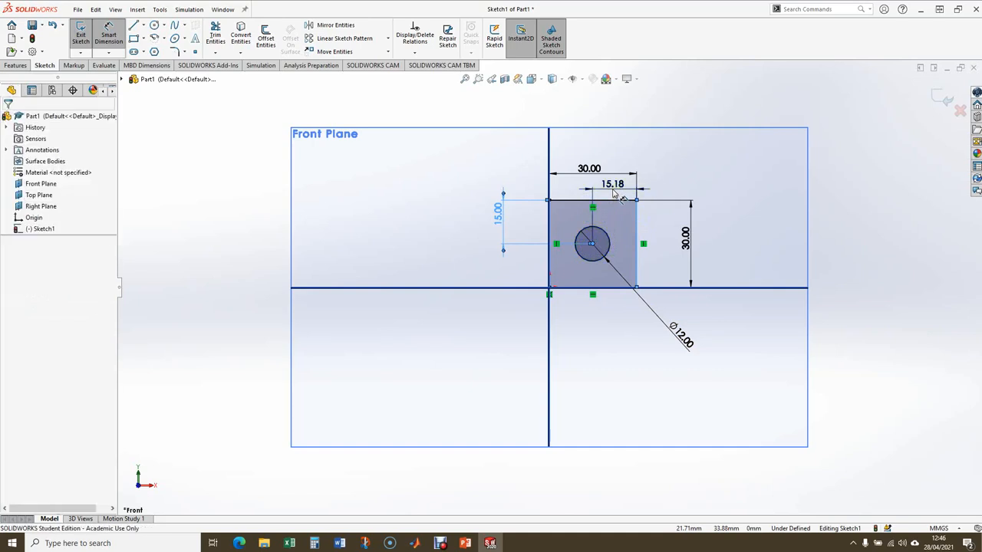
{"action": "left_click", "coordinate": [612, 201]}
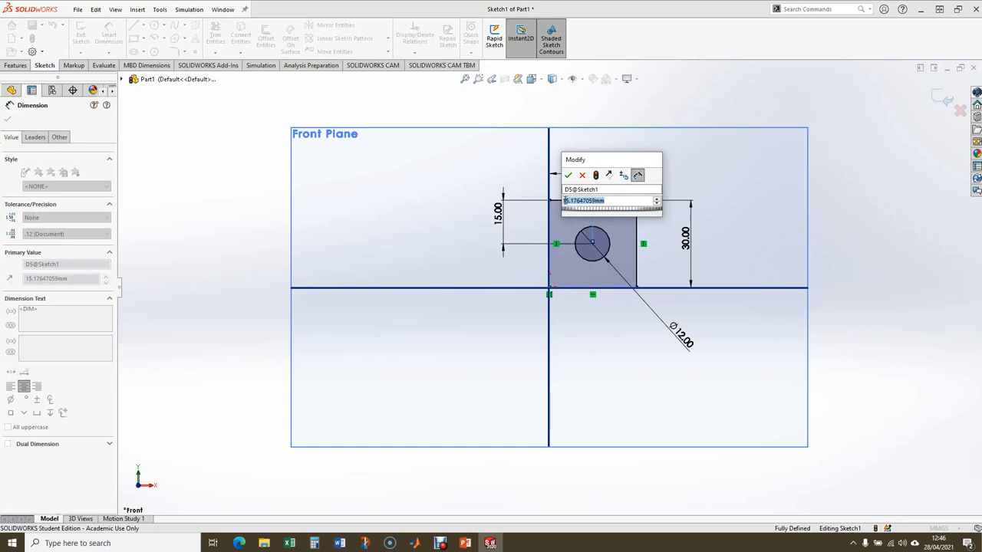
{"action": "type", "text": "15"}
{"action": "key", "text": "Return"}
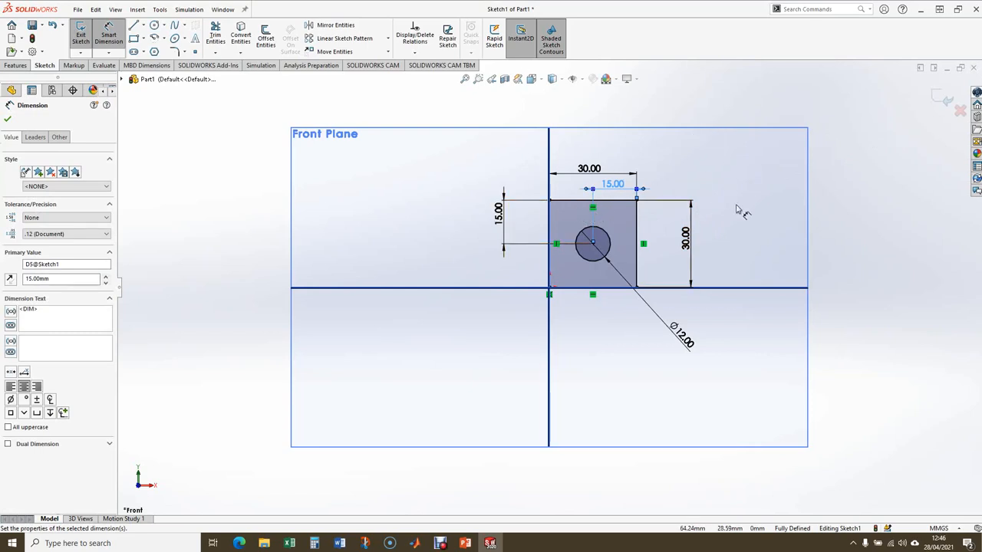
{"action": "left_click", "coordinate": [736, 209]}
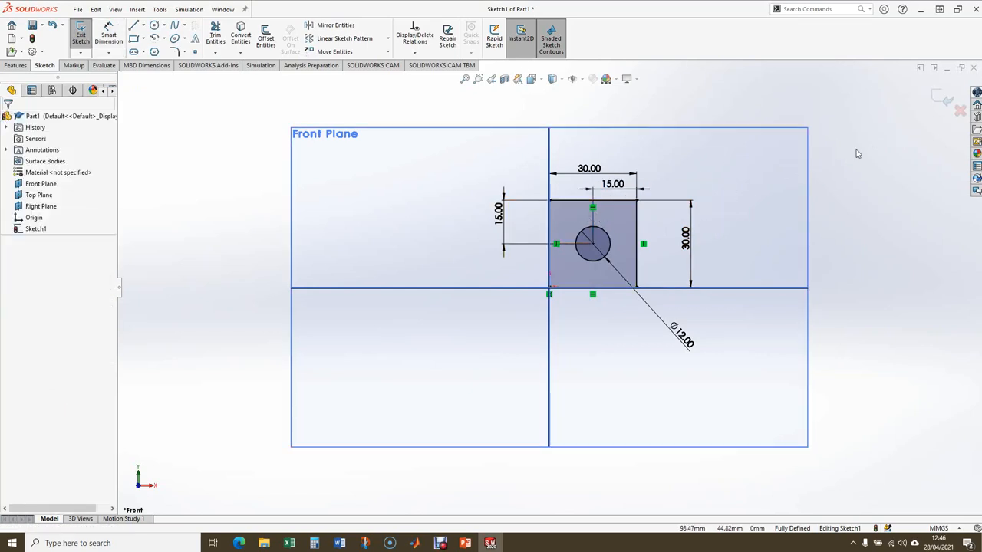
{"action": "left_click", "coordinate": [939, 97]}
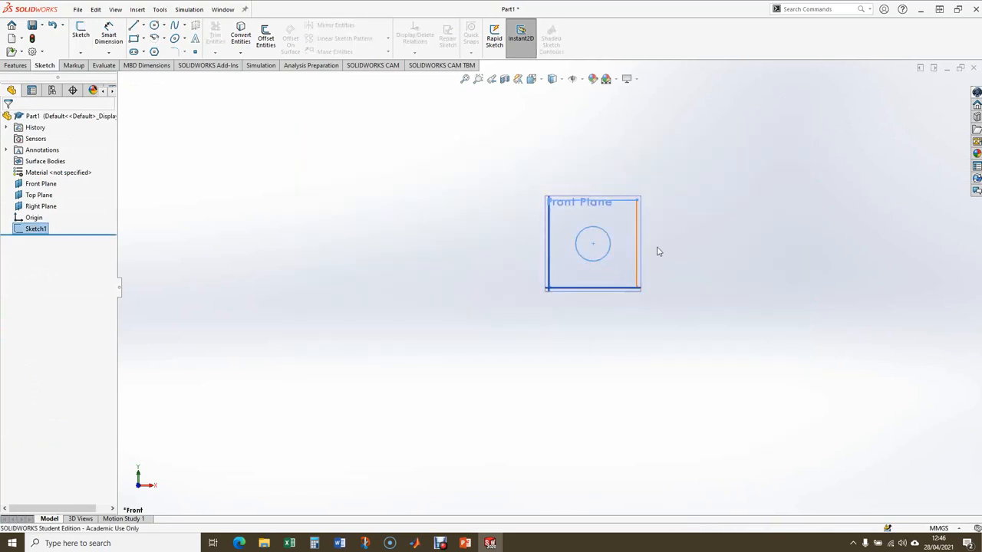
Step: Start an Extruded Boss/Base from the finished square-and-circle sketch
{"action": "scroll", "coordinate": [657, 326], "scroll_direction": "down", "scroll_amount": 3}
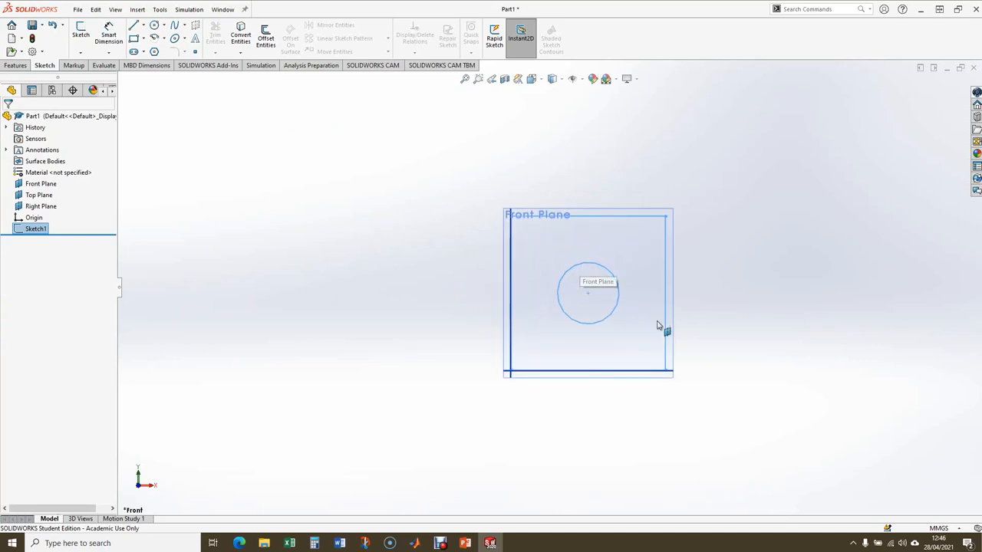
{"action": "middle_click_drag", "start_coordinate": [713, 274], "coordinate": [648, 301]}
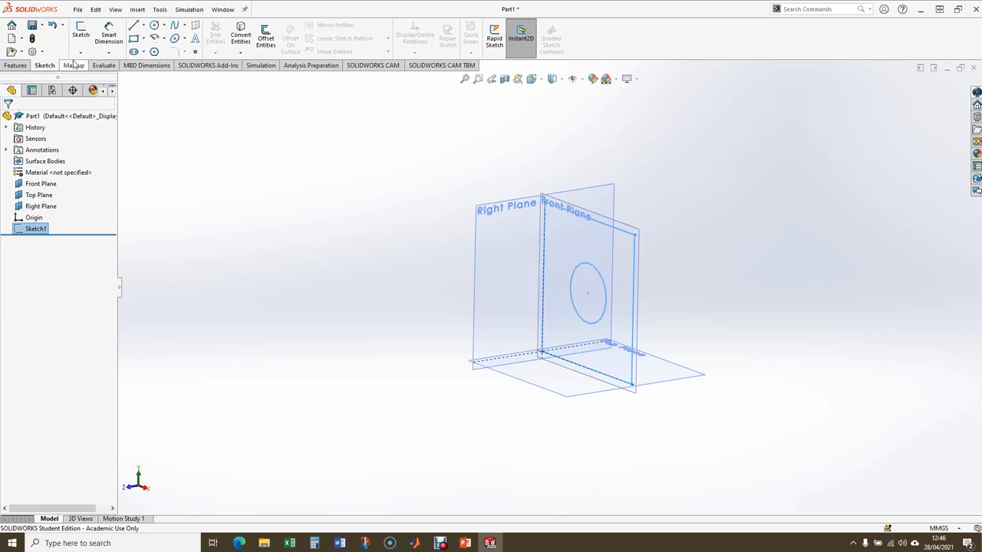
{"action": "left_click", "coordinate": [14, 65]}
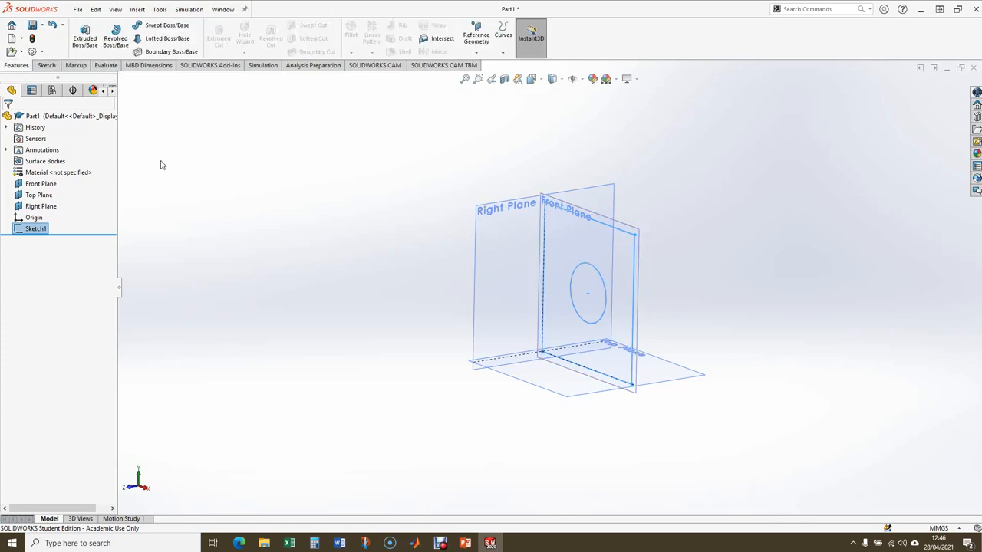
{"action": "left_click", "coordinate": [85, 36]}
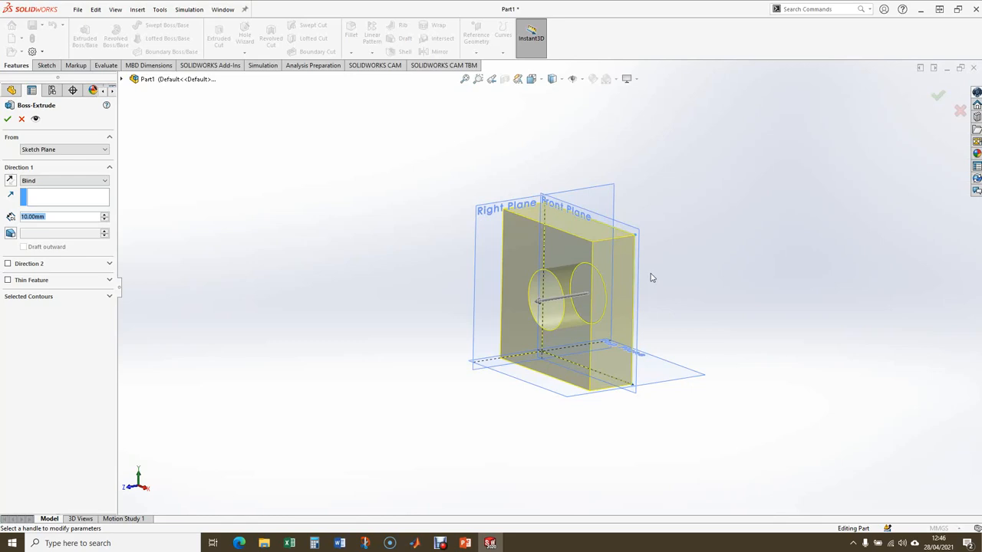
Step: Try different extrusion depths with the preview's depth handle, stretching the block to 54 mm and shortening it to 12 mm
{"action": "middle_click_drag", "start_coordinate": [669, 279], "coordinate": [569, 288]}
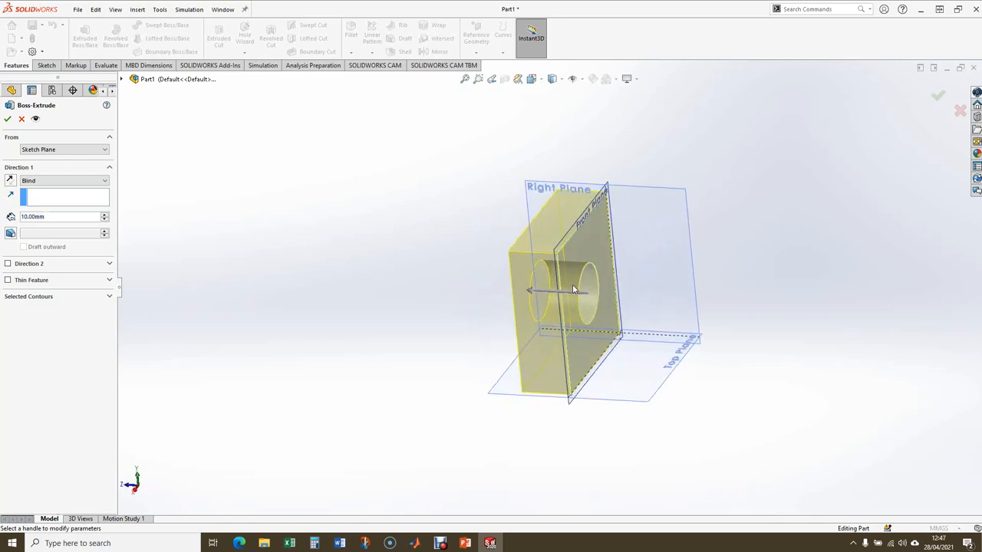
{"action": "middle_click_drag", "start_coordinate": [619, 314], "coordinate": [642, 300]}
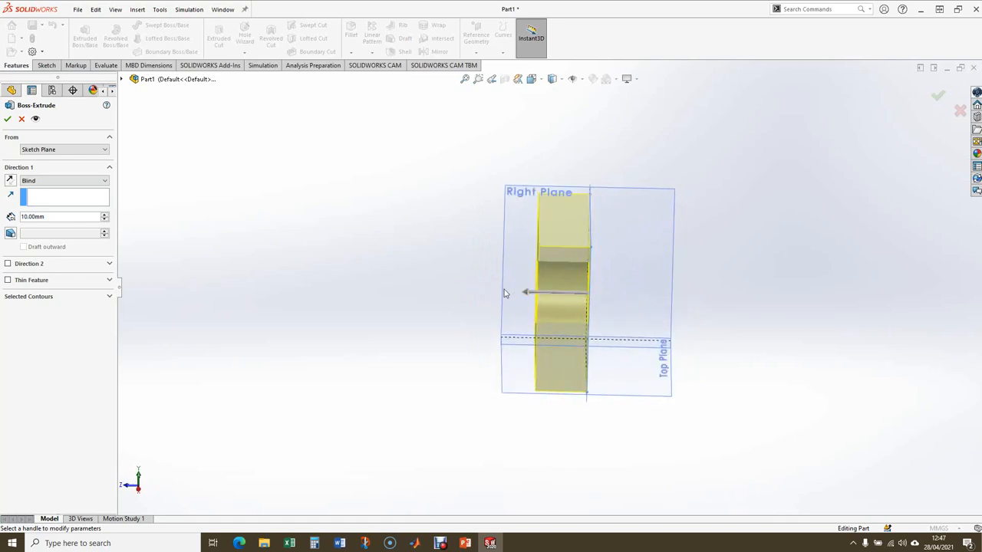
{"action": "left_click", "coordinate": [529, 293]}
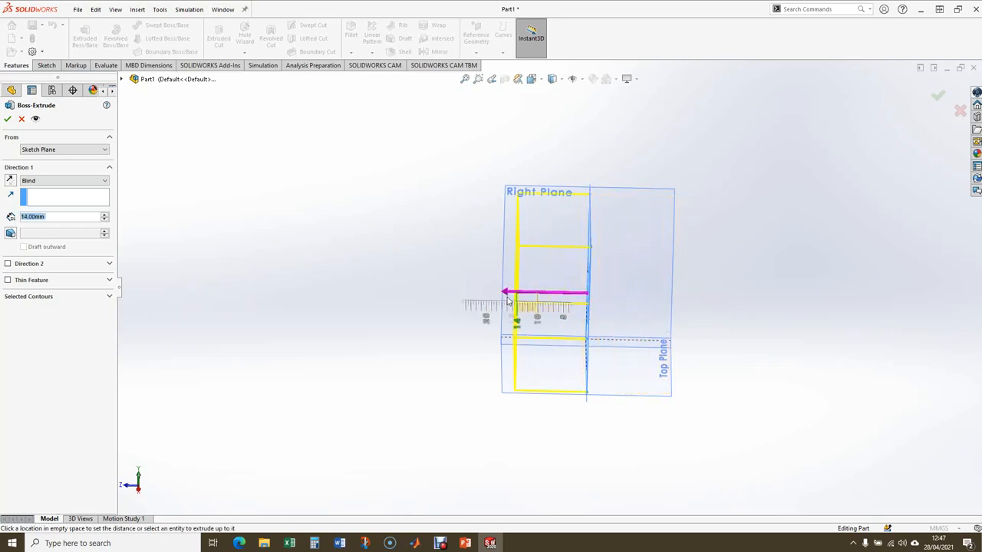
{"action": "left_click", "coordinate": [309, 293]}
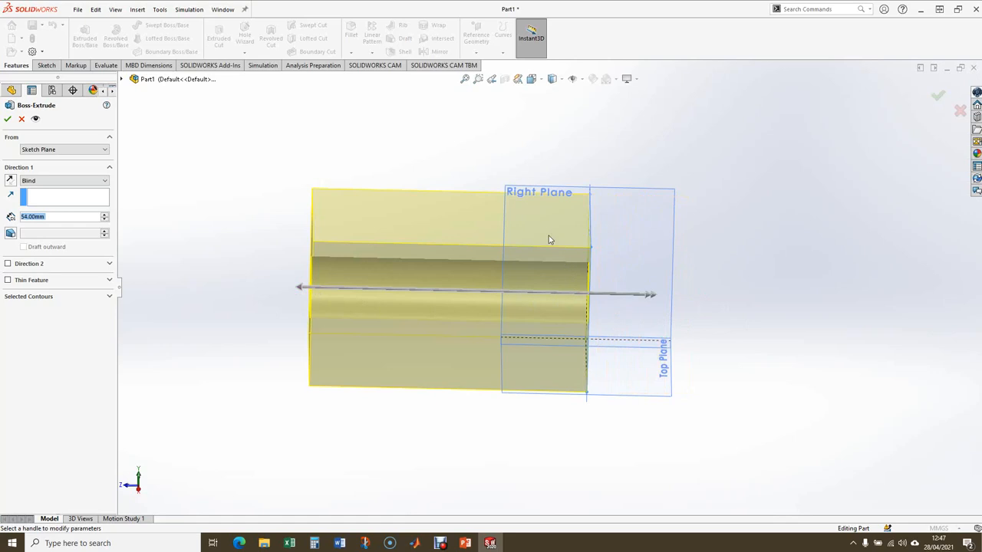
{"action": "middle_click_drag", "start_coordinate": [548, 239], "coordinate": [570, 213]}
{"action": "left_click", "coordinate": [500, 280]}
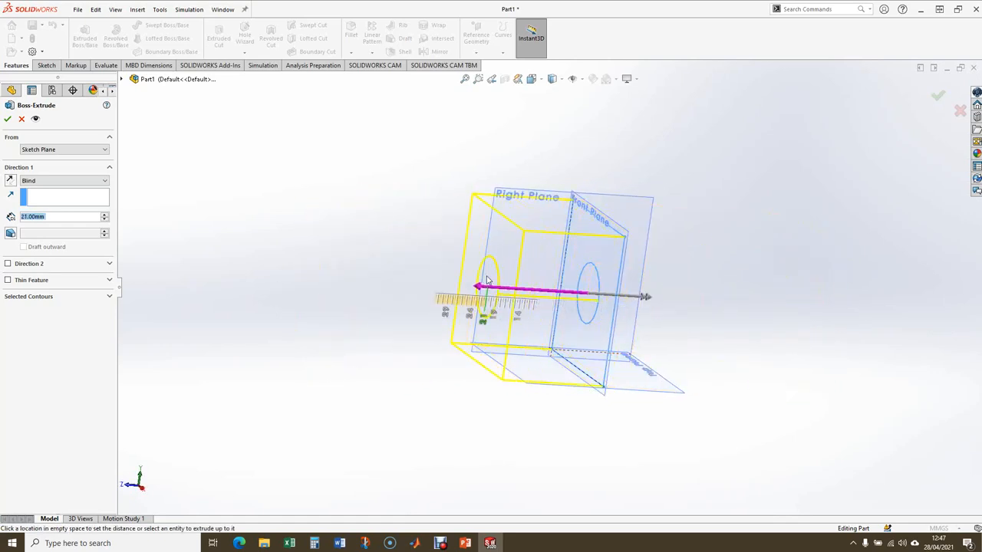
{"action": "left_click", "coordinate": [495, 297]}
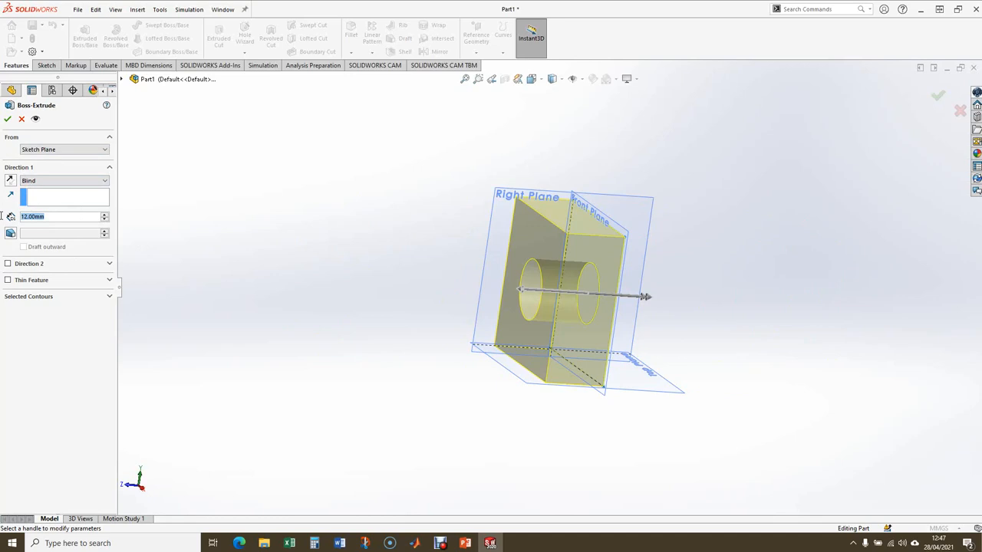
Step: Extrude the profile 15 mm in Direction 1 and 15 mm in Direction 2, both blind
{"action": "type", "text": "15"}
{"action": "key", "text": "Return"}
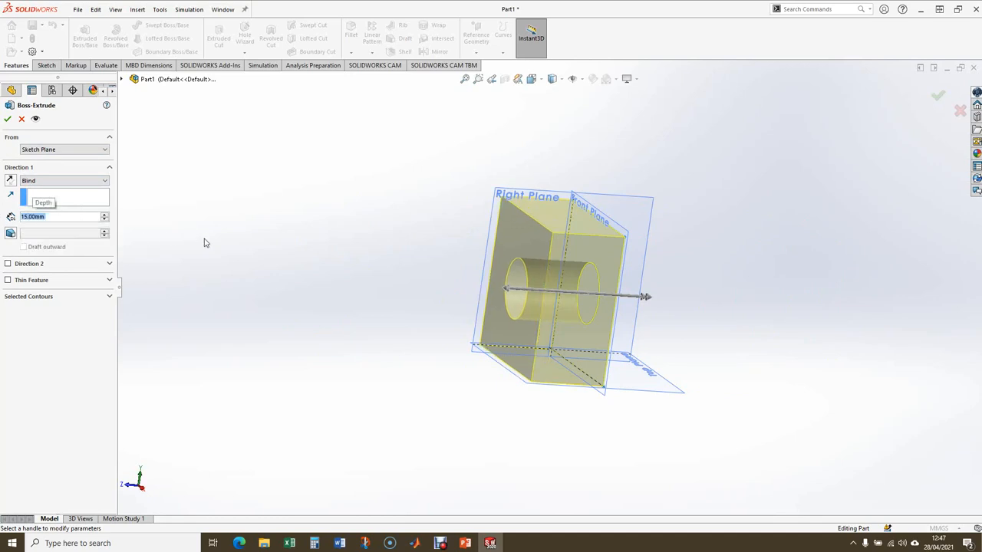
{"action": "left_click", "coordinate": [8, 264]}
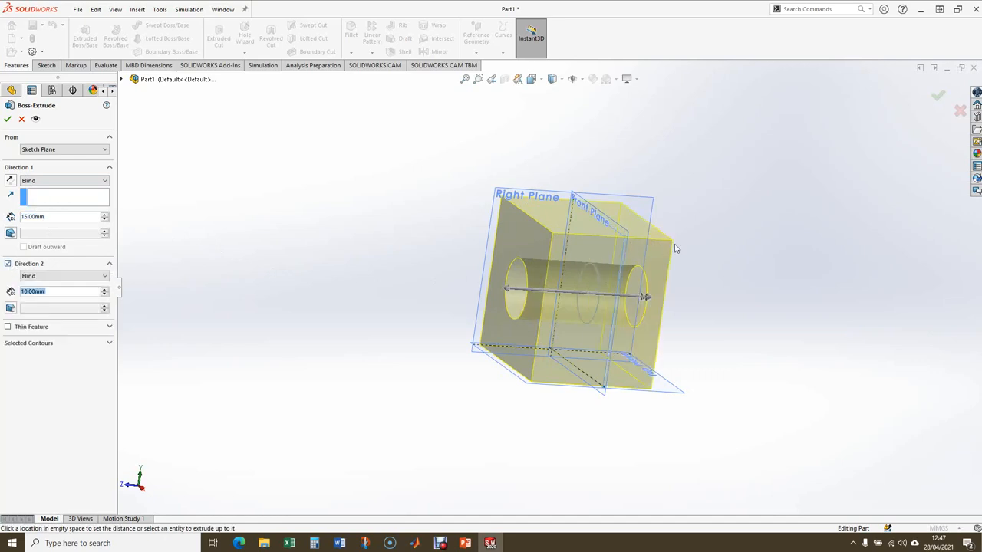
{"action": "left_click", "coordinate": [69, 292]}
{"action": "type", "text": "15"}
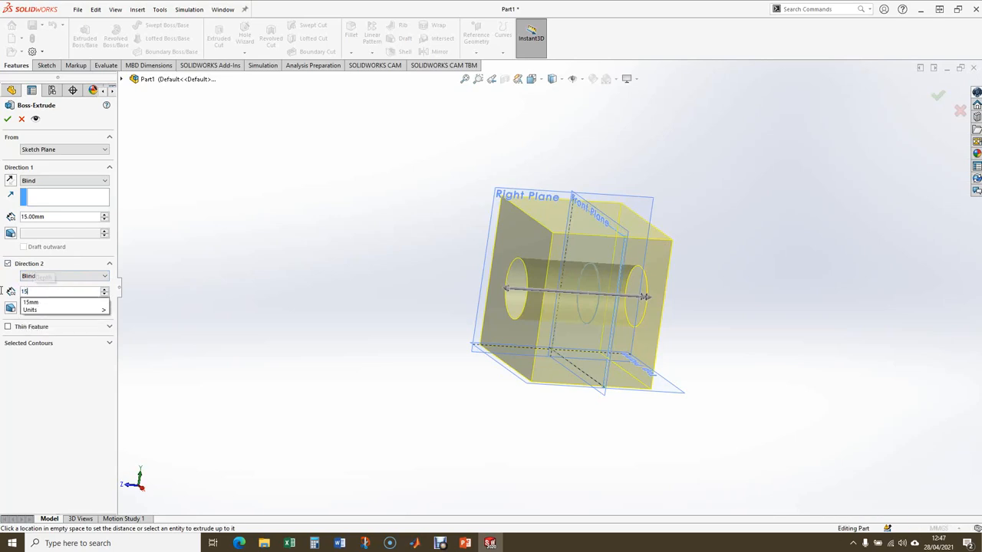
{"action": "key", "text": "Return"}
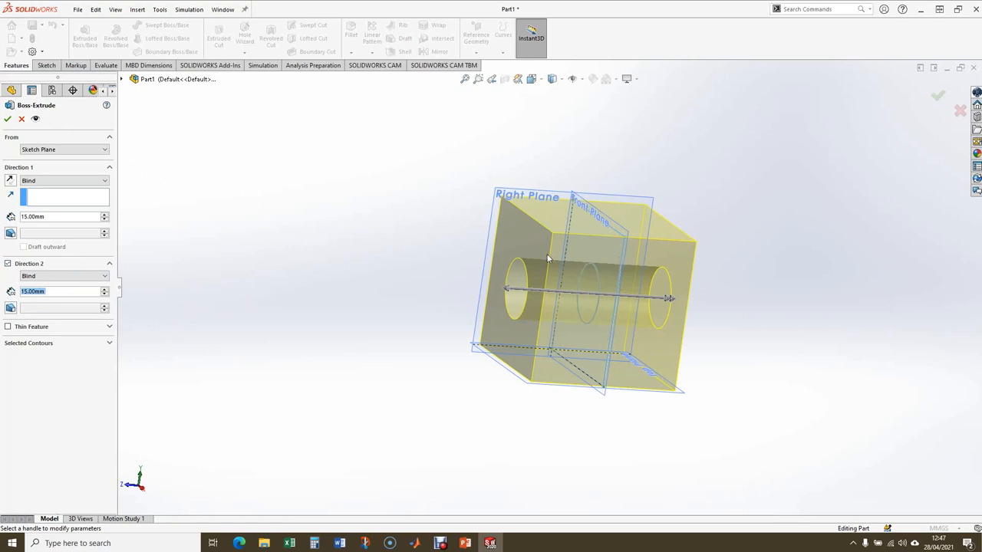
{"action": "left_click", "coordinate": [7, 119]}
{"action": "middle_click_drag", "start_coordinate": [542, 397], "coordinate": [624, 309]}
{"action": "middle_click_drag", "start_coordinate": [605, 344], "coordinate": [611, 323]}
{"action": "middle_click_drag", "start_coordinate": [681, 360], "coordinate": [520, 297]}
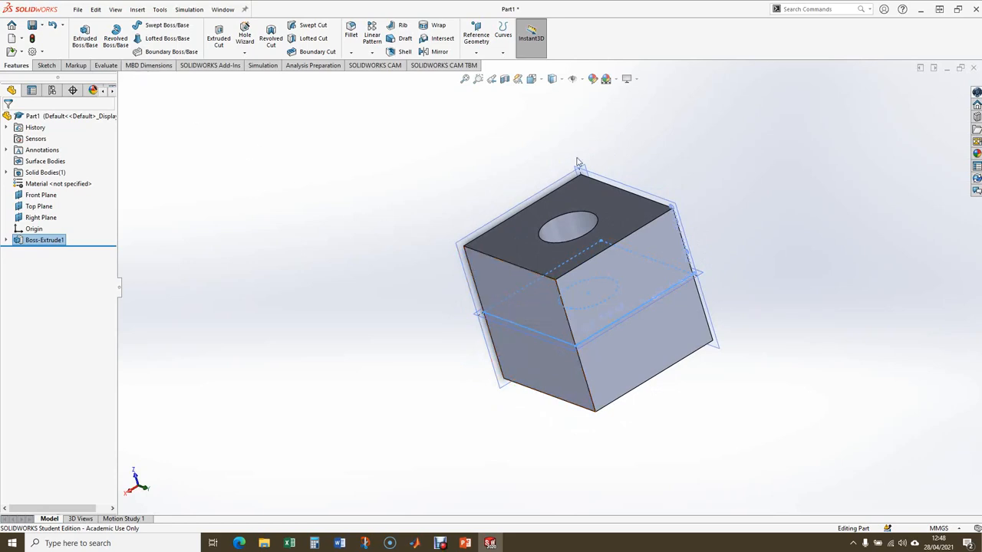
Step: Save the part to the Desktop as Cube in SOLIDWORKS Part format
{"action": "left_click", "coordinate": [77, 10]}
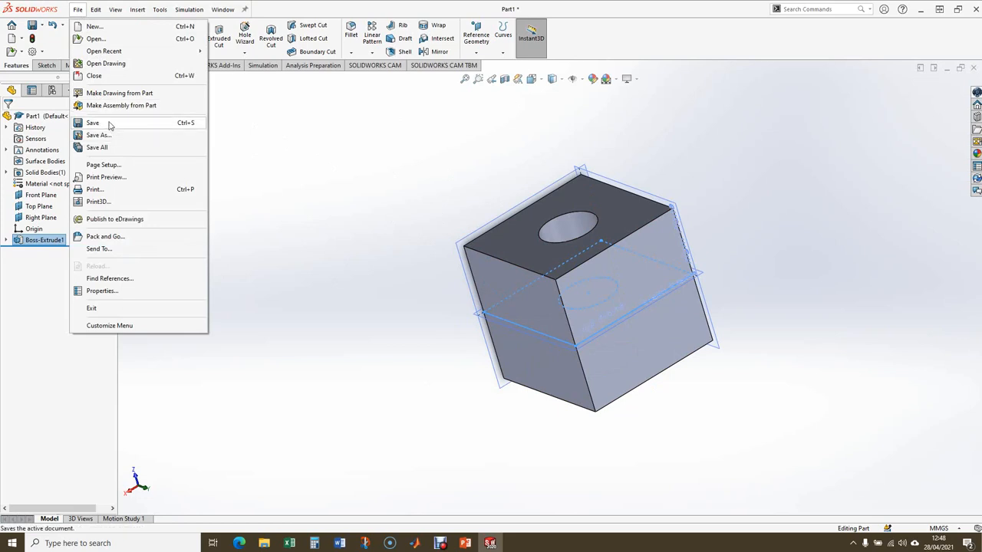
{"action": "left_click", "coordinate": [100, 136]}
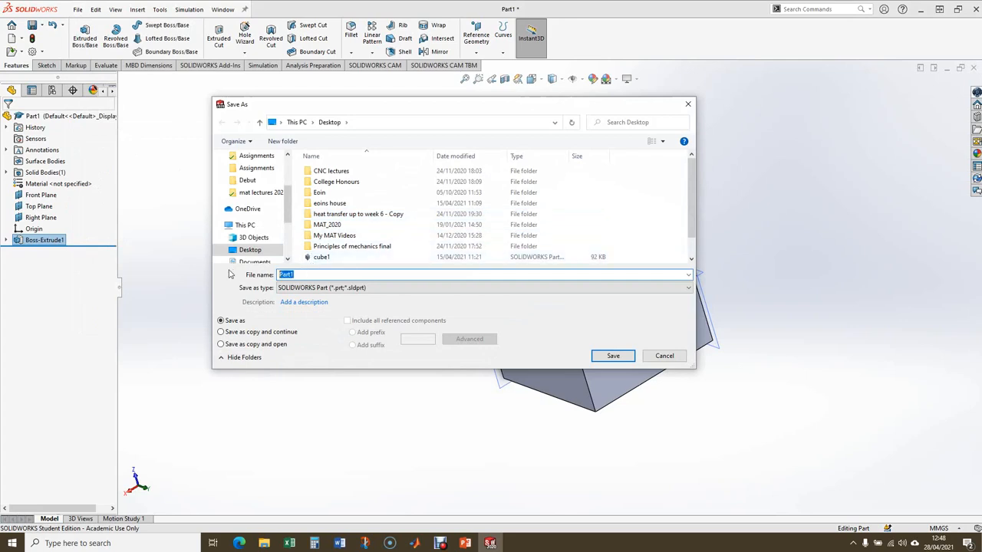
{"action": "type", "text": "C"}
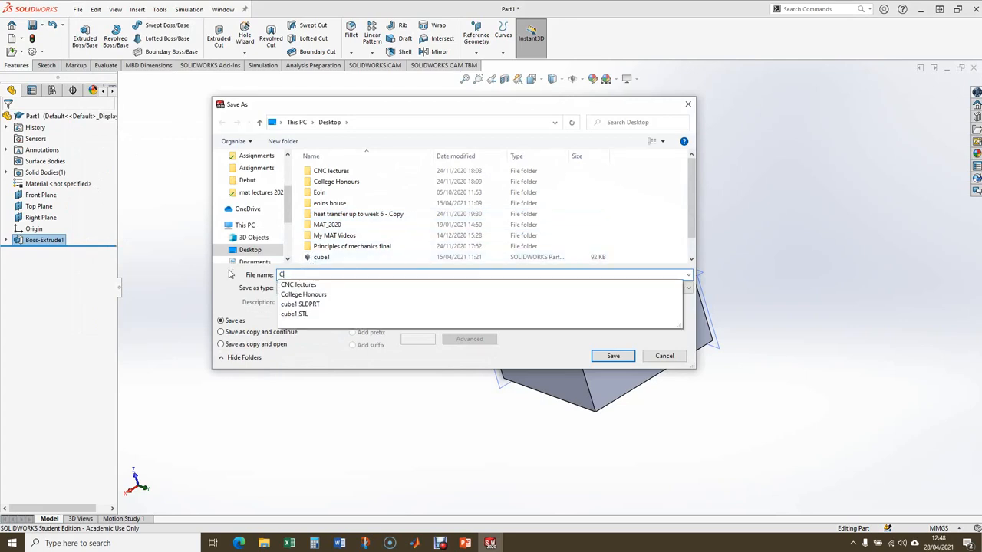
{"action": "type", "text": "ube"}
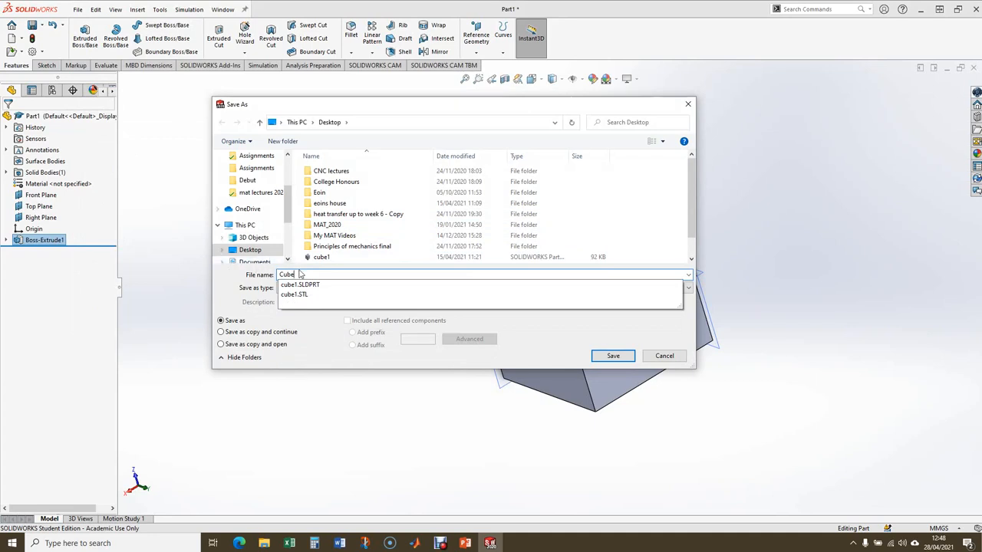
{"action": "left_click", "coordinate": [549, 343]}
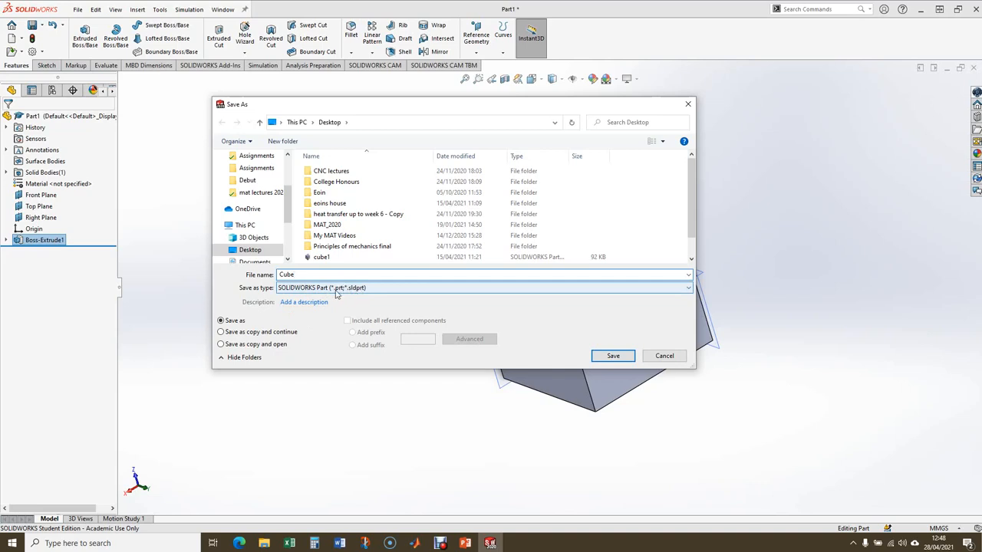
{"action": "left_click", "coordinate": [613, 356]}
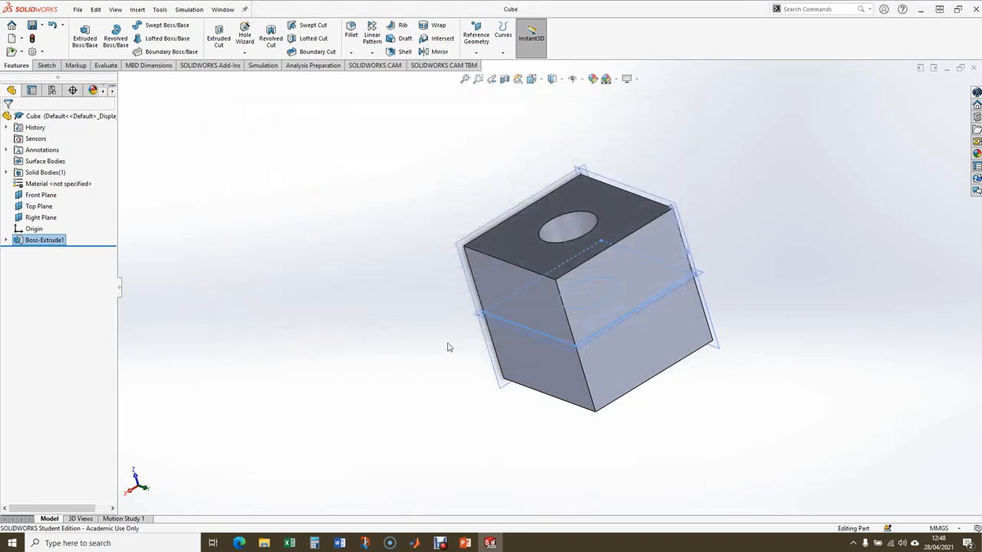
Step: Switch to the Windows desktop and move the Cube file to the empty area near the middle
{"action": "middle_click_drag", "start_coordinate": [443, 321], "coordinate": [440, 287]}
{"action": "left_click", "coordinate": [921, 9]}
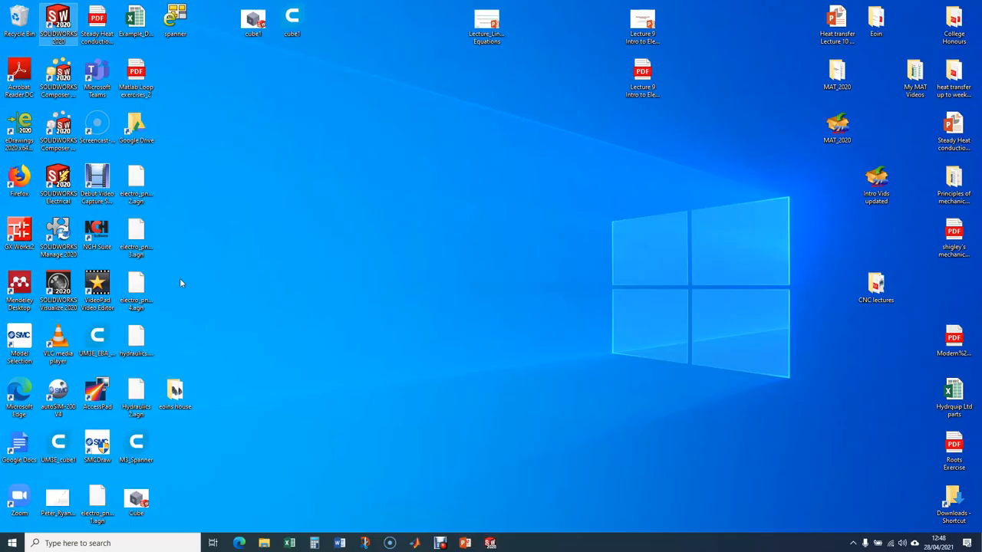
{"action": "left_click_drag", "start_coordinate": [143, 502], "coordinate": [563, 253]}
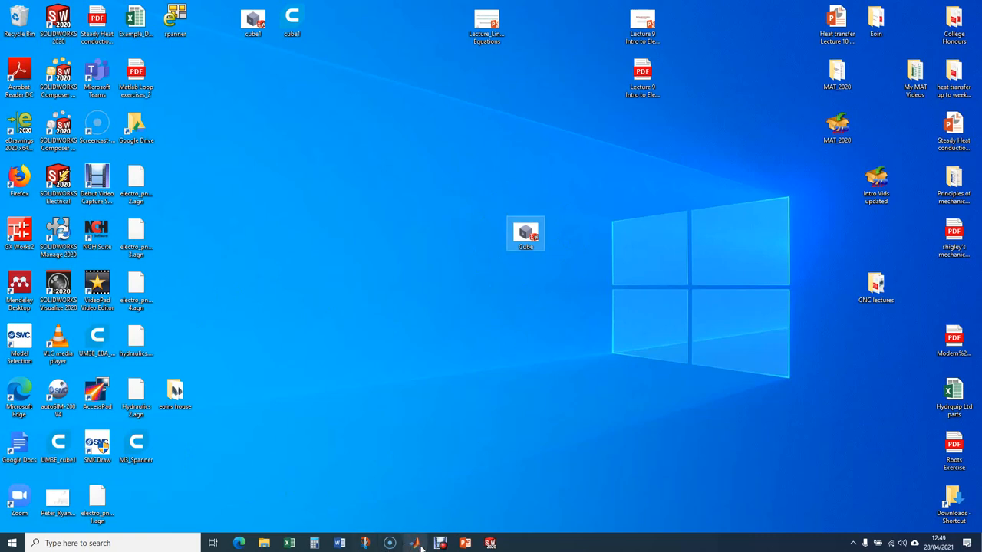
Step: Switch to the PowerPoint slide show and advance to the Step 2 slide on converting the CAD file to STL
{"action": "mouse_move", "coordinate": [465, 543]}
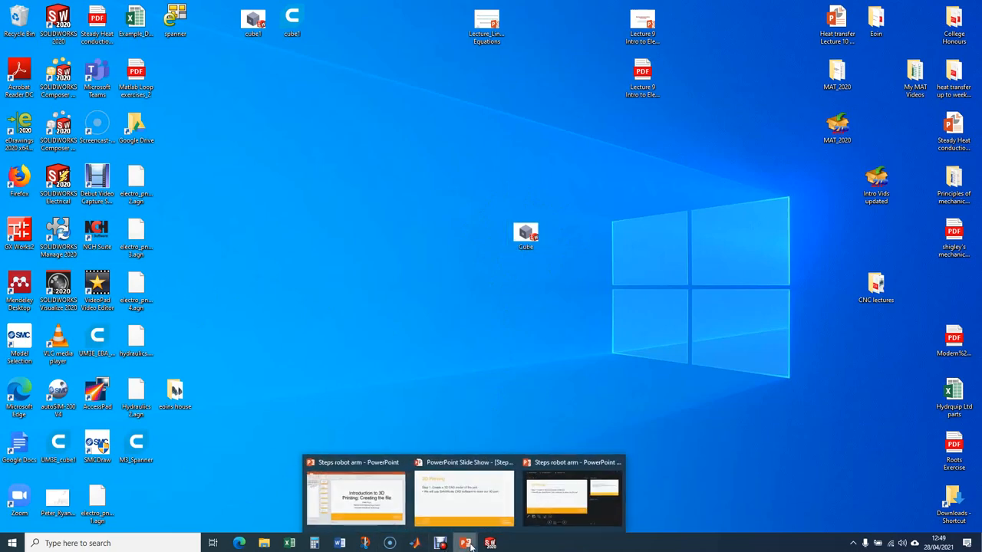
{"action": "left_click", "coordinate": [471, 506]}
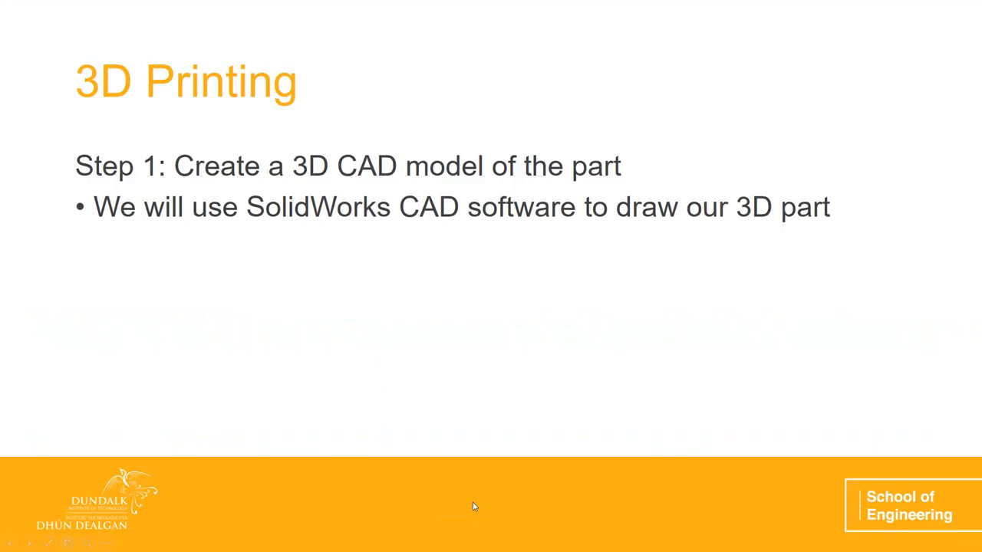
{"action": "left_click", "coordinate": [453, 157]}
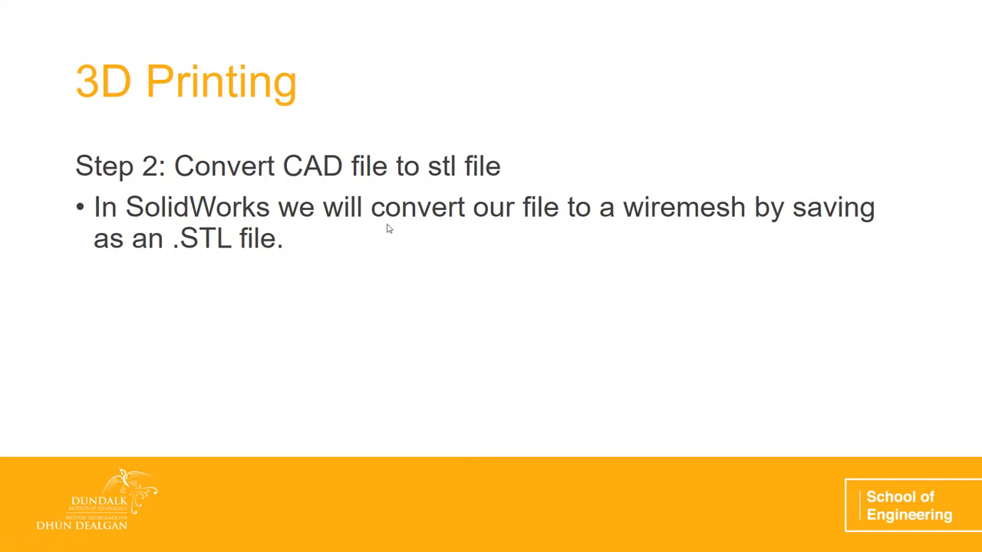
Step: Return to SOLIDWORKS and export all bodies of the part to the Desktop as Cube in STL format
{"action": "key", "text": "alt+Tab"}
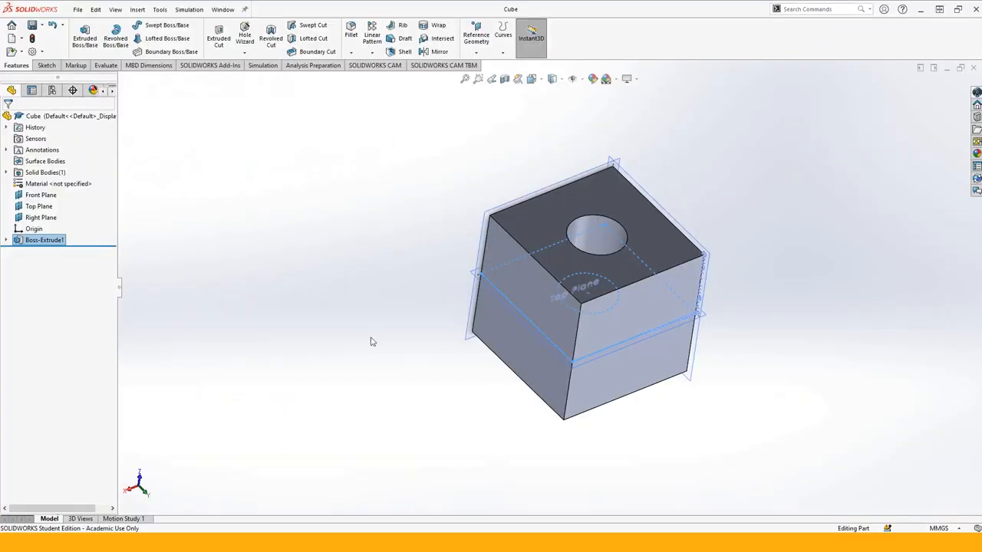
{"action": "left_click", "coordinate": [77, 9]}
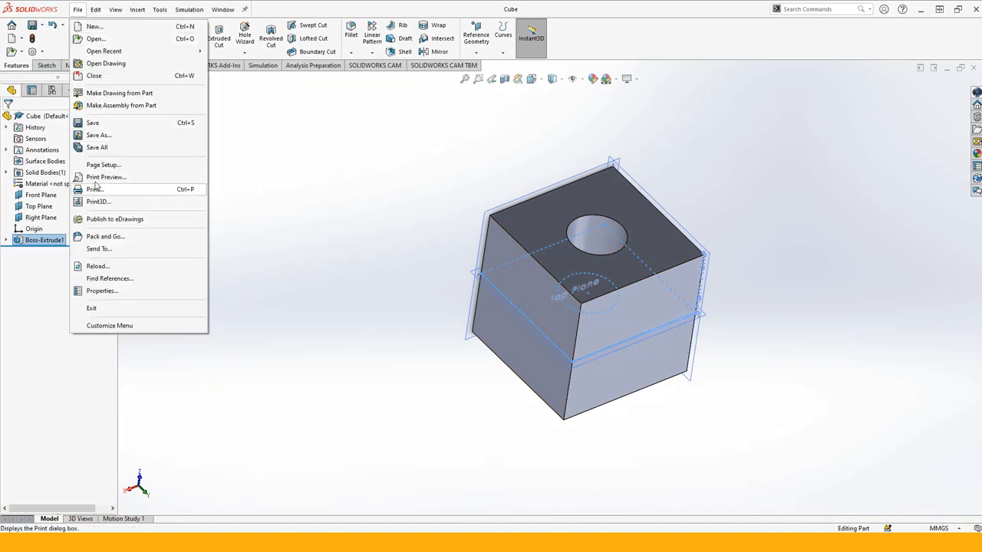
{"action": "left_click", "coordinate": [98, 135]}
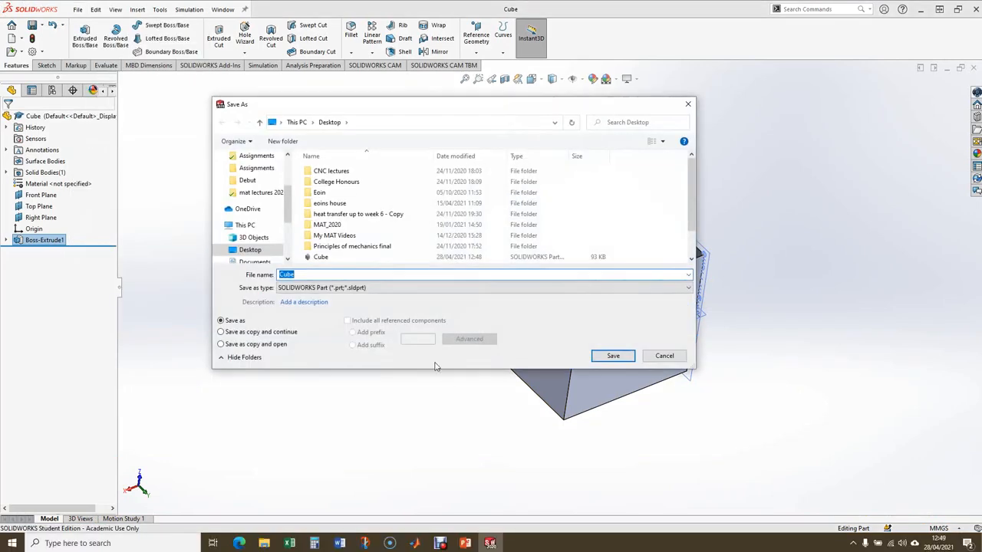
{"action": "left_click", "coordinate": [367, 288]}
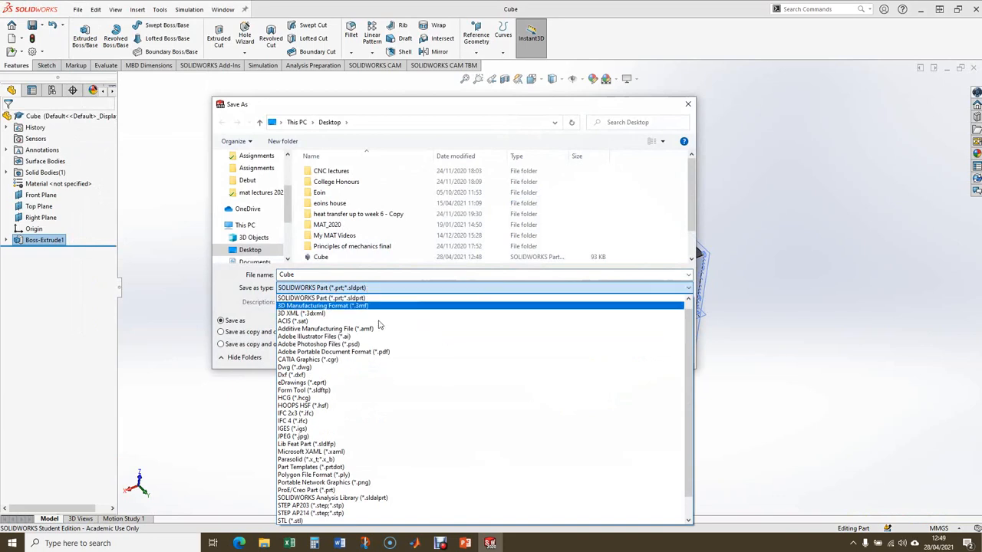
{"action": "left_click", "coordinate": [305, 520]}
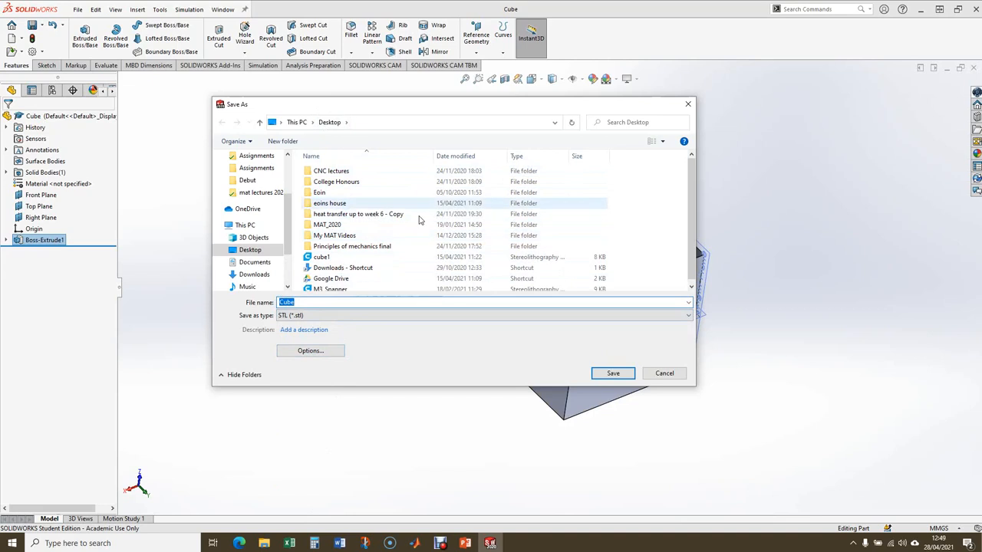
{"action": "scroll", "coordinate": [417, 243], "scroll_direction": "down", "scroll_amount": 1}
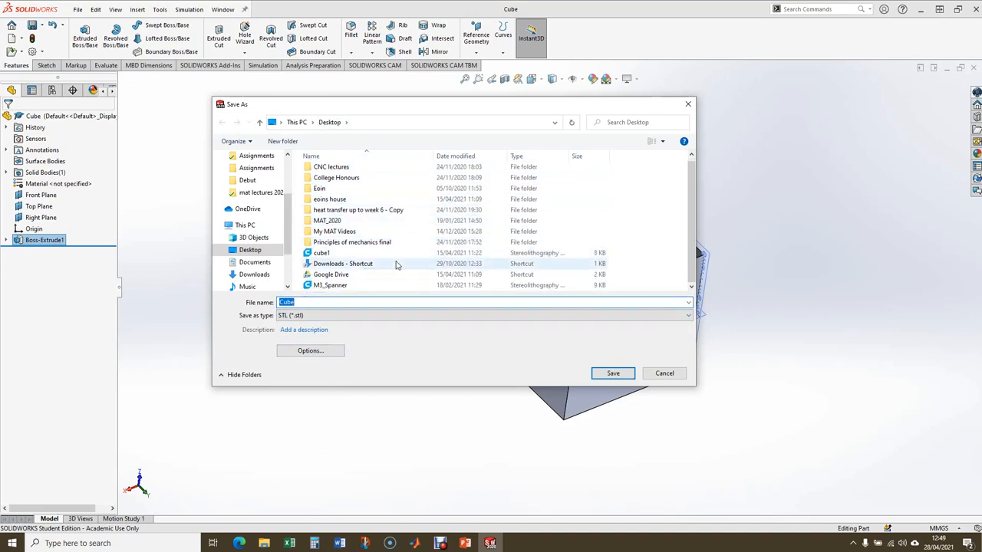
{"action": "left_click", "coordinate": [613, 374]}
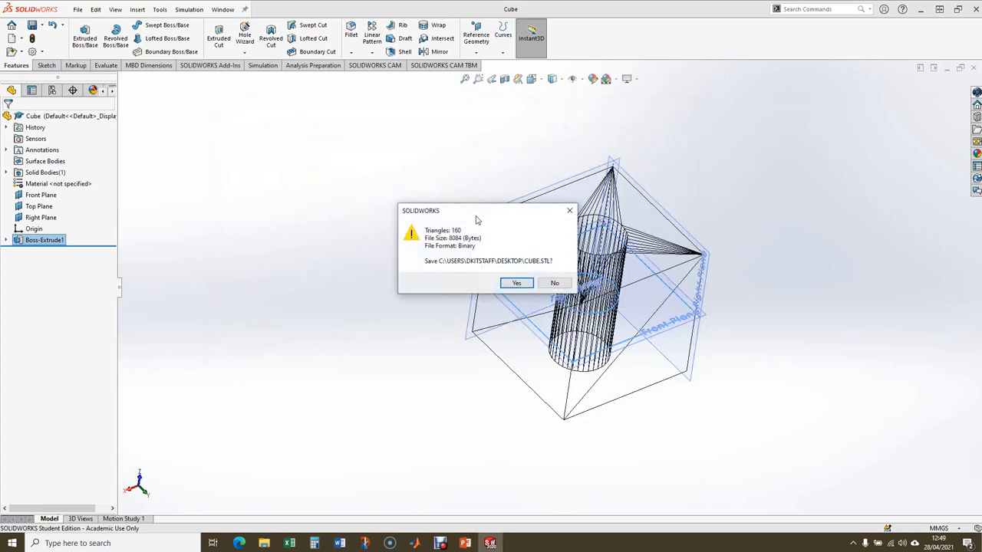
{"action": "left_click_drag", "start_coordinate": [475, 220], "coordinate": [299, 157]}
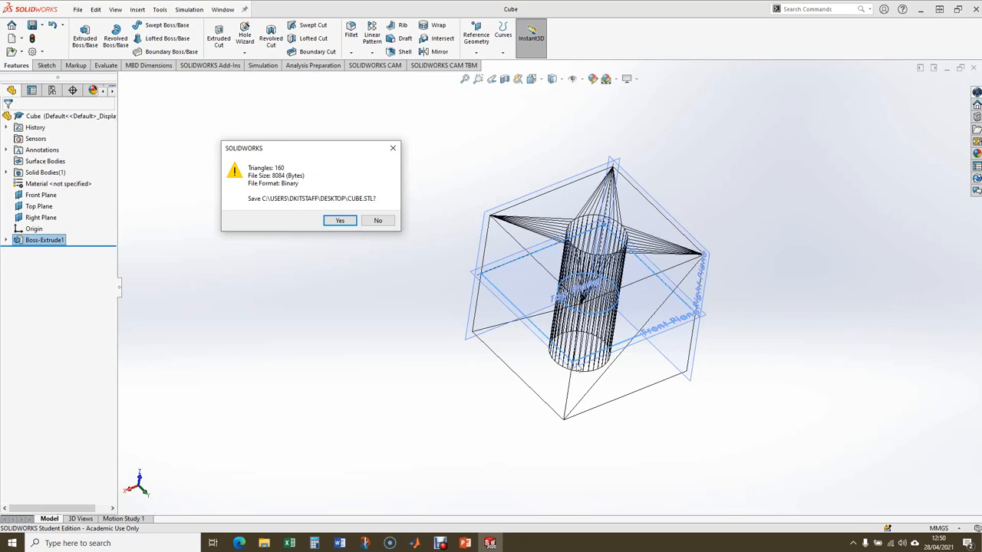
{"action": "left_click", "coordinate": [337, 221]}
{"action": "left_click_drag", "start_coordinate": [484, 246], "coordinate": [335, 231]}
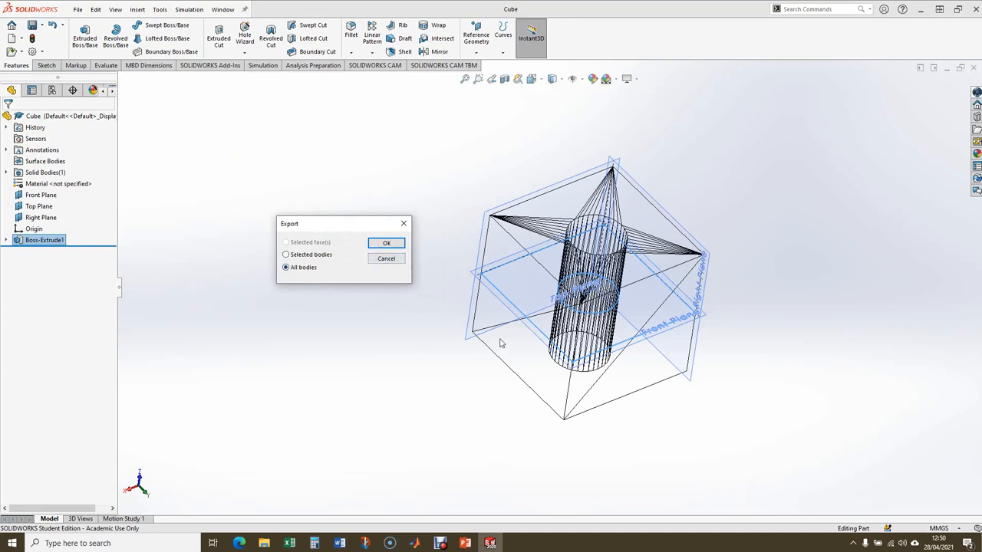
{"action": "left_click", "coordinate": [375, 244]}
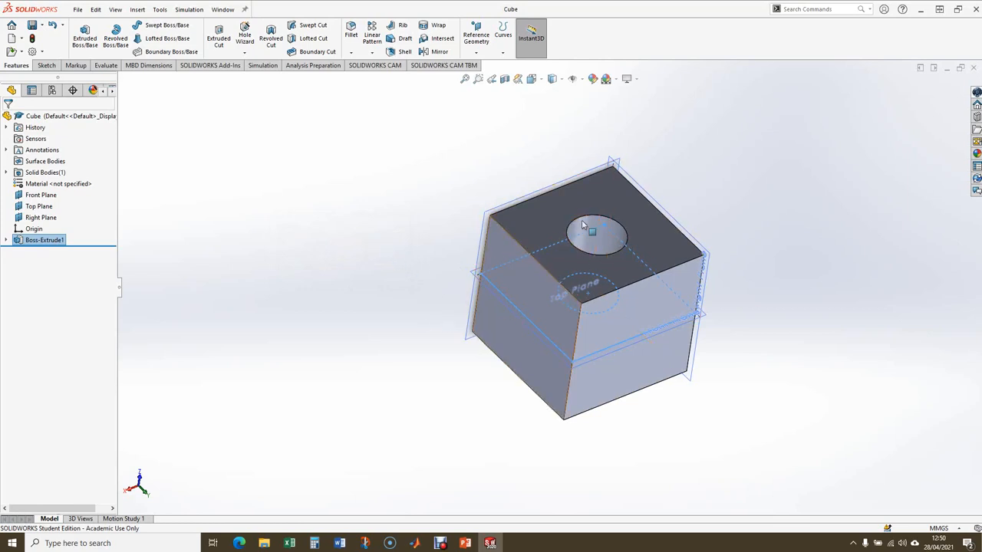
Step: Switch to the Windows desktop and move the Cube STL file beside the Cube part file
{"action": "left_click", "coordinate": [923, 10]}
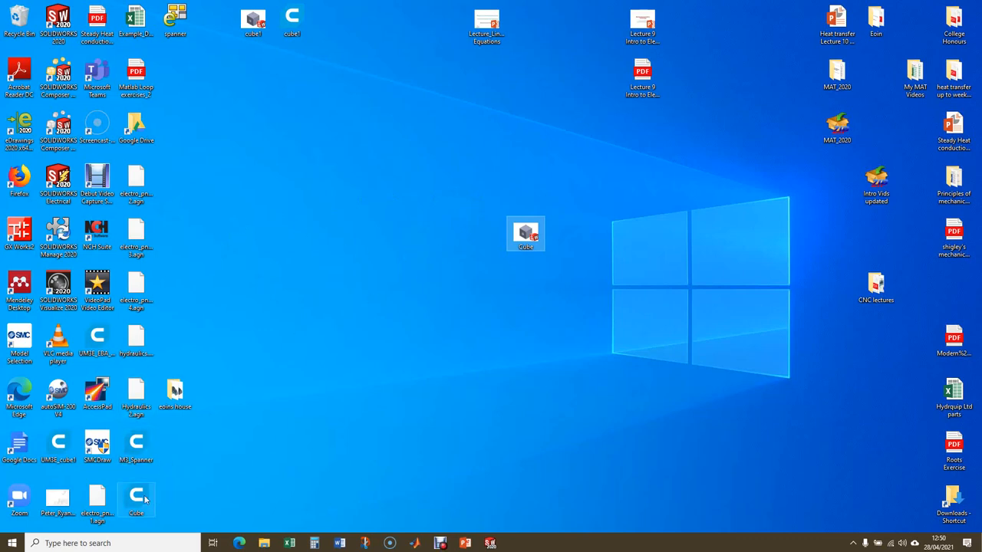
{"action": "left_click_drag", "start_coordinate": [145, 500], "coordinate": [564, 230]}
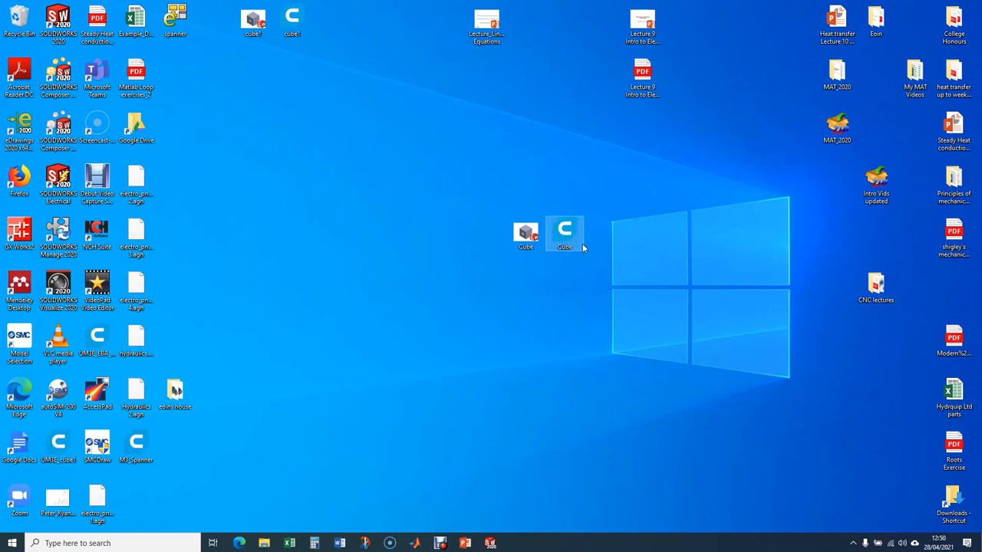
{"action": "mouse_move", "coordinate": [575, 243]}
Step: Search Windows for cube, and advance the slide show to the Step 3 slide on opening the STL in printer software
{"action": "left_click", "coordinate": [93, 545]}
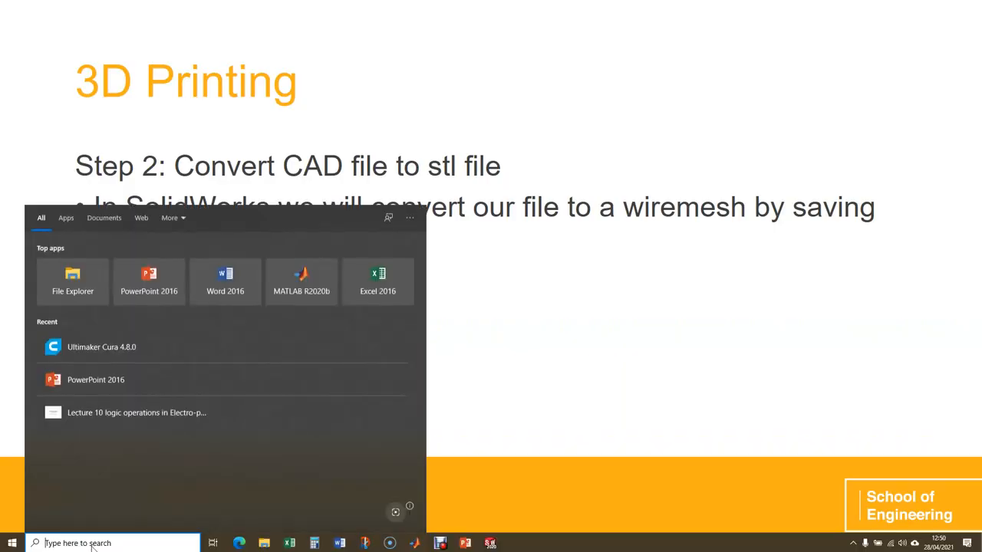
{"action": "type", "text": "cube"}
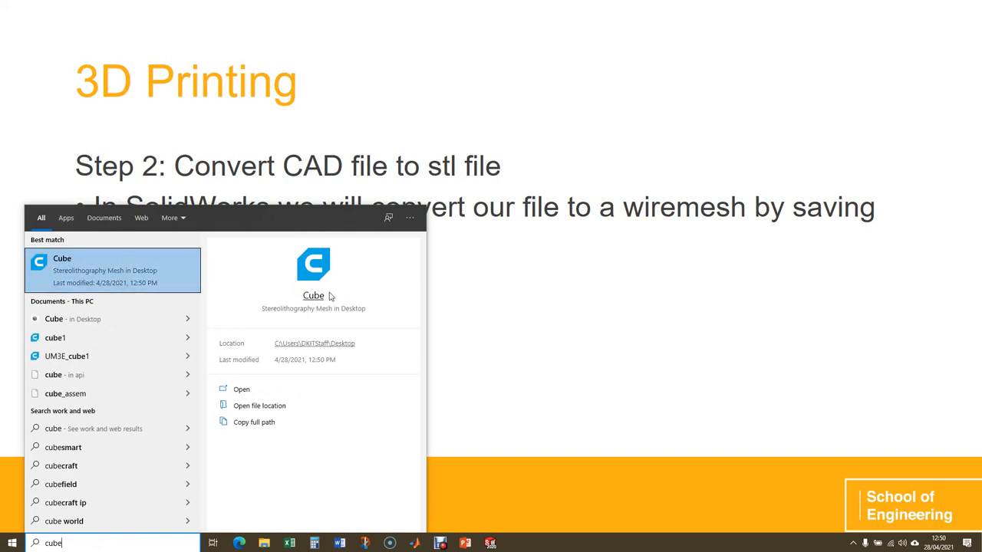
{"action": "left_click", "coordinate": [549, 325]}
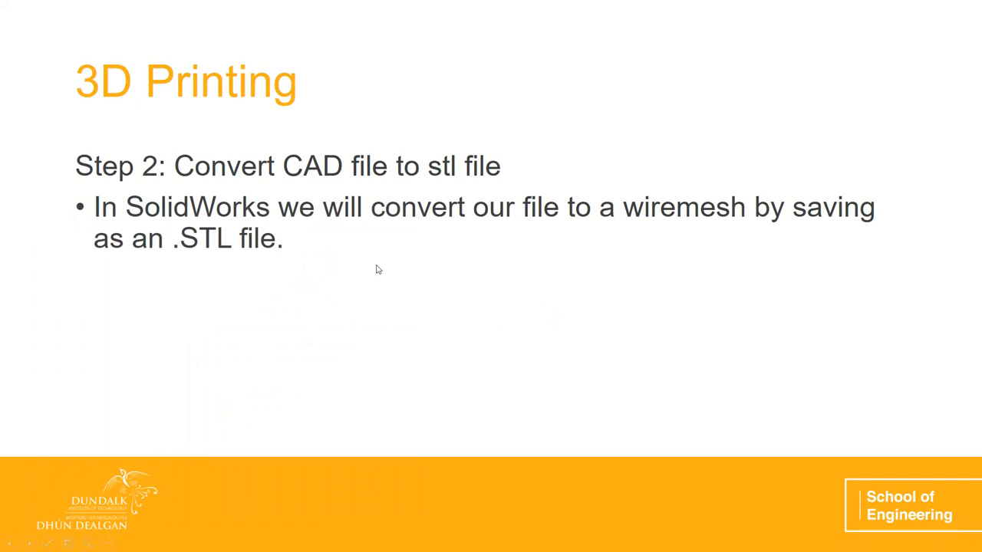
{"action": "left_click", "coordinate": [377, 268]}
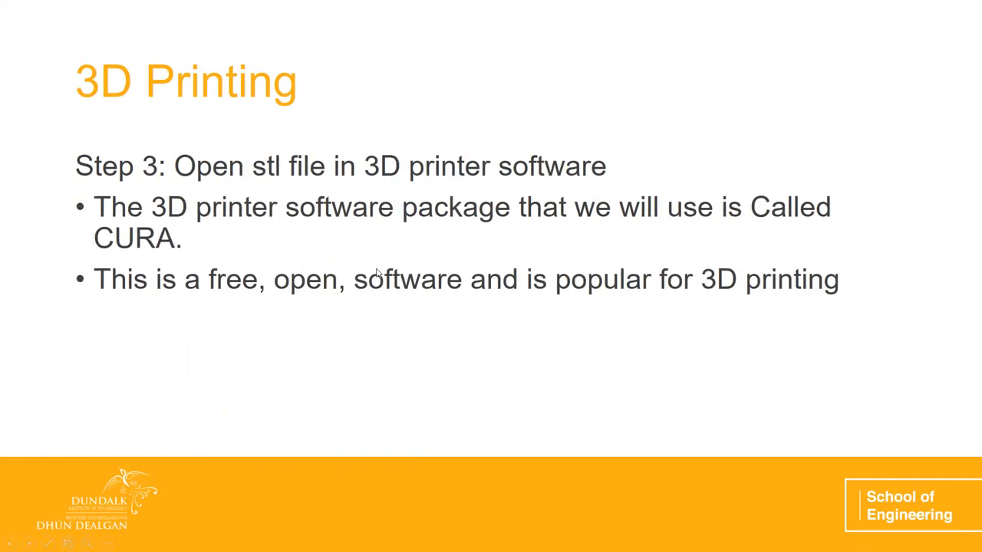
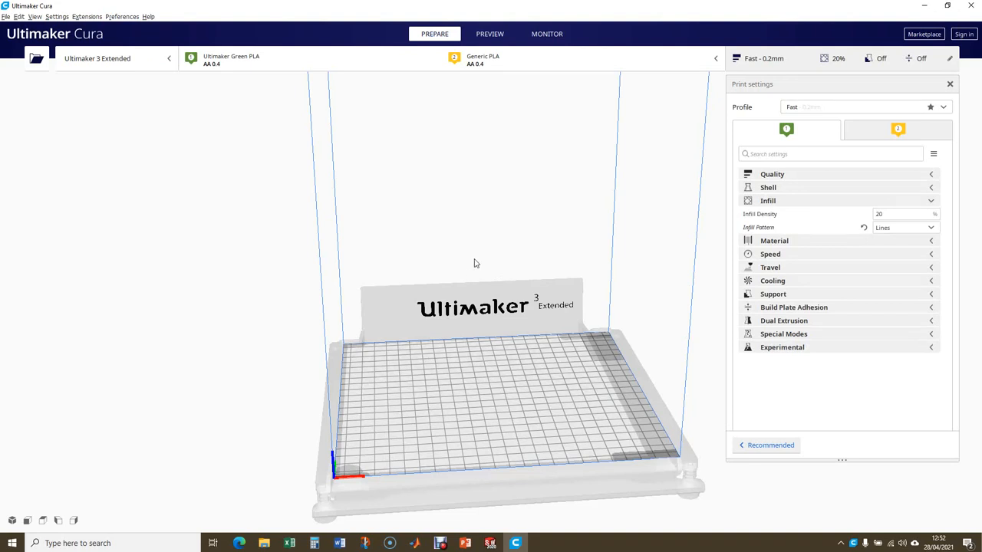
Step: In Ultimaker Cura, examine the Ultimaker 3 Extended's build plate and print volume from different angles
{"action": "scroll", "coordinate": [498, 245], "scroll_direction": "down", "scroll_amount": 1}
{"action": "scroll", "coordinate": [498, 245], "scroll_direction": "down", "scroll_amount": 2}
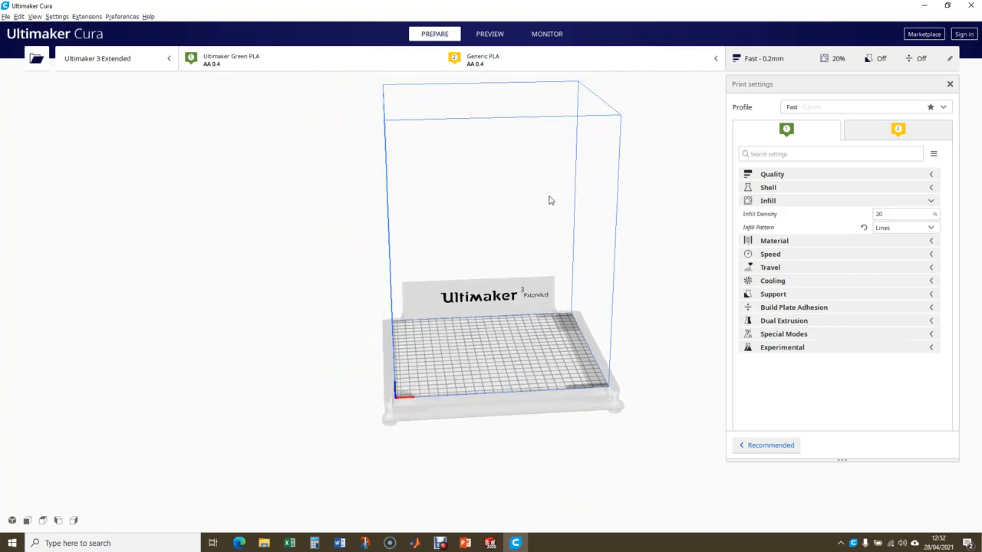
{"action": "middle_click_drag", "start_coordinate": [636, 371], "coordinate": [587, 367]}
{"action": "right_click_drag", "start_coordinate": [597, 370], "coordinate": [504, 394]}
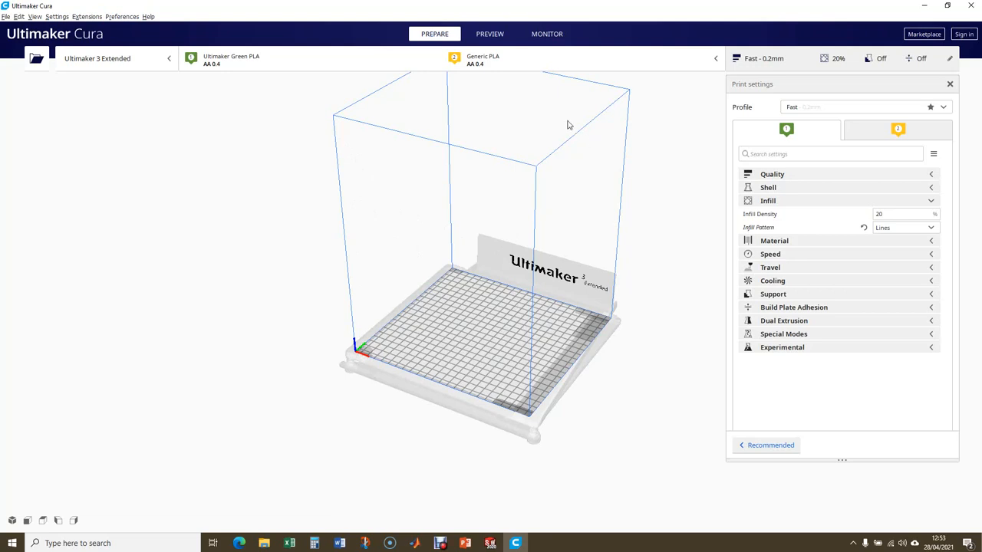
{"action": "mouse_move", "coordinate": [574, 328]}
{"action": "right_mouse_down"}
{"action": "mouse_move", "coordinate": [583, 329]}
{"action": "mouse_move", "coordinate": [572, 325]}
{"action": "right_mouse_up"}
{"action": "right_click_drag", "start_coordinate": [476, 358], "coordinate": [495, 391]}
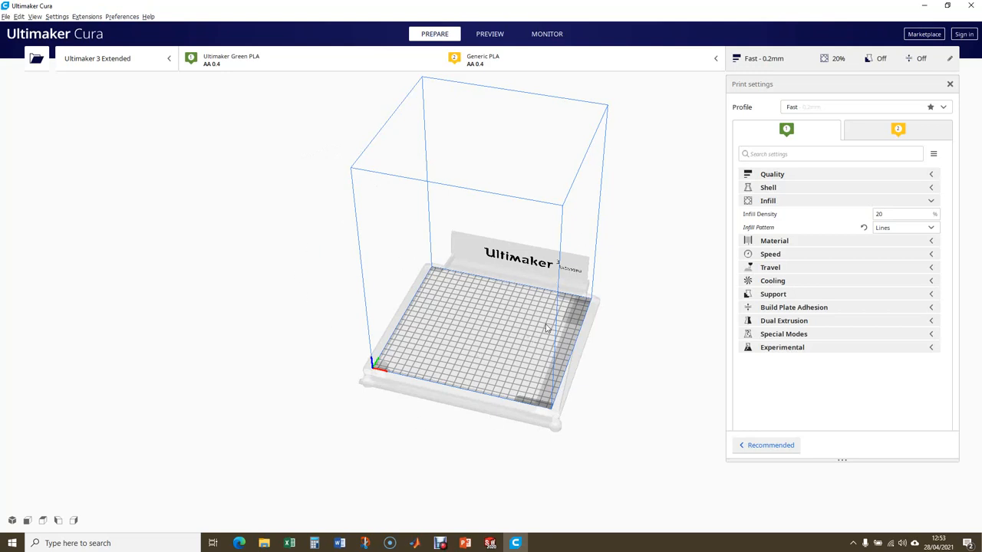
Step: Compare the build volumes of the Anycubic i3 Mega and Ultimaker 3 Extended printers, ending on the Anycubic i3 Mega
{"action": "left_click", "coordinate": [145, 64]}
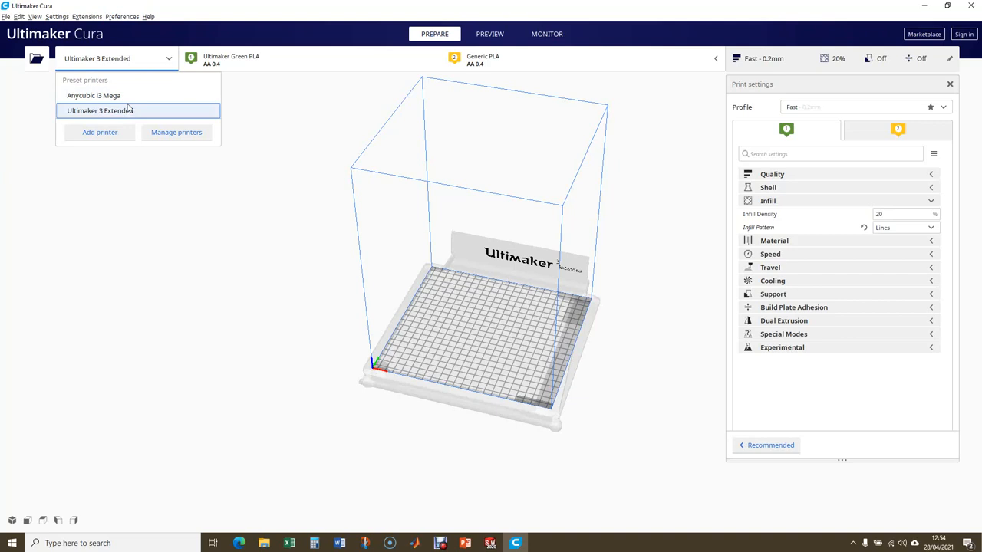
{"action": "left_click", "coordinate": [85, 95]}
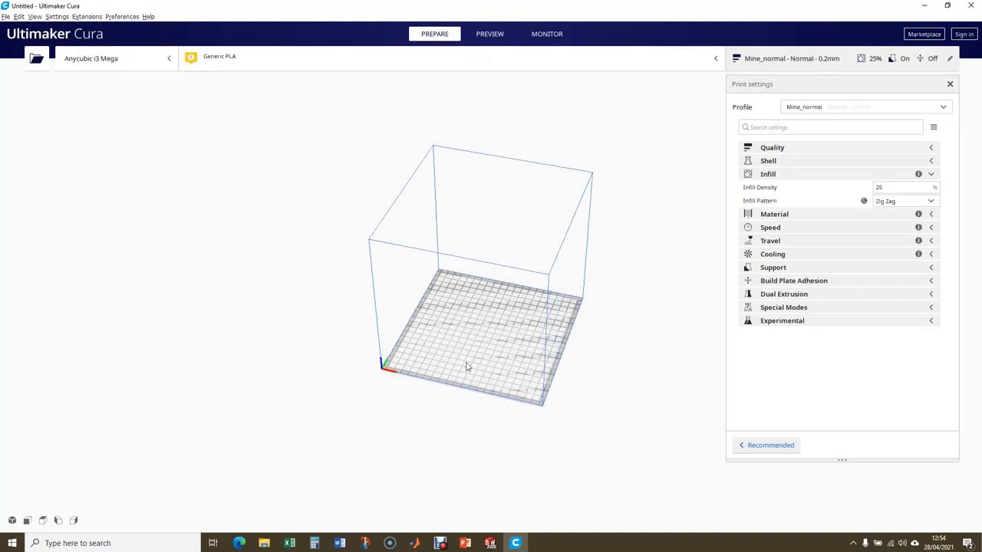
{"action": "scroll", "coordinate": [466, 370], "scroll_direction": "up", "scroll_amount": 2}
{"action": "middle_click_drag", "start_coordinate": [442, 384], "coordinate": [417, 400]}
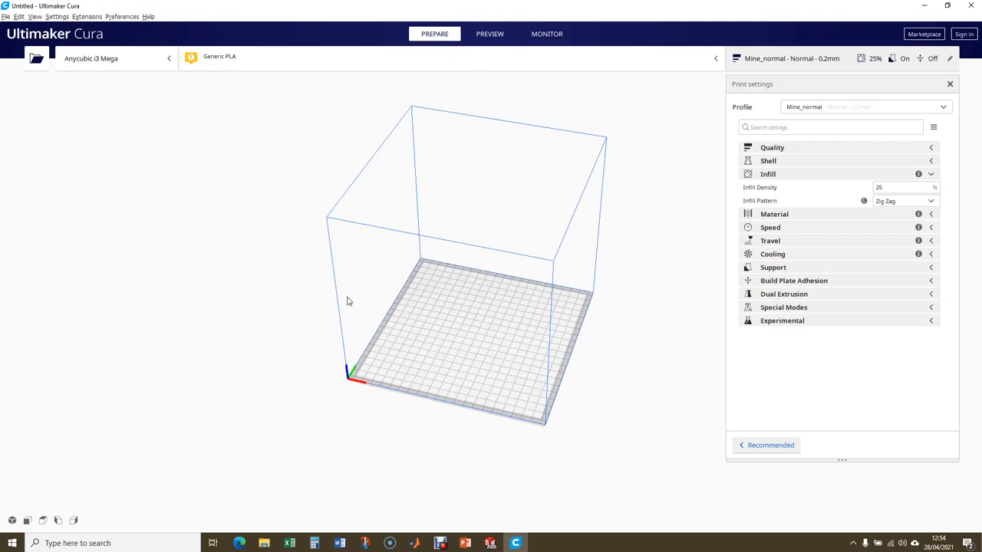
{"action": "left_click", "coordinate": [128, 63]}
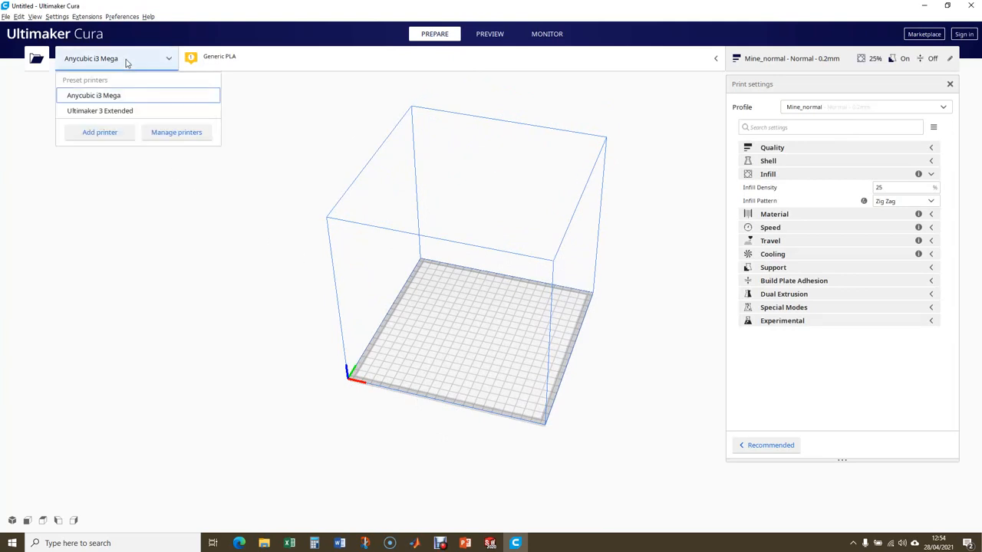
{"action": "left_click", "coordinate": [122, 113]}
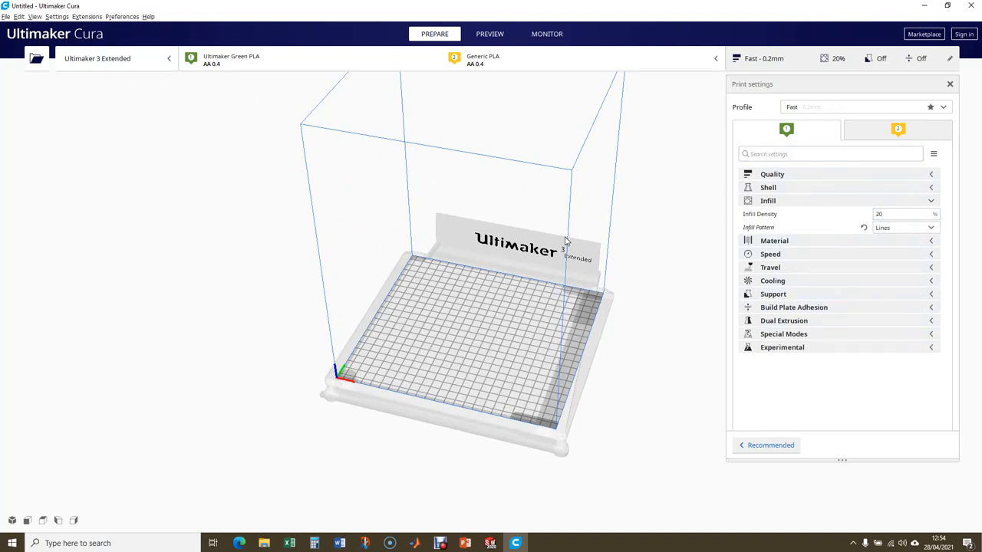
{"action": "left_click", "coordinate": [125, 60]}
{"action": "left_click", "coordinate": [100, 95]}
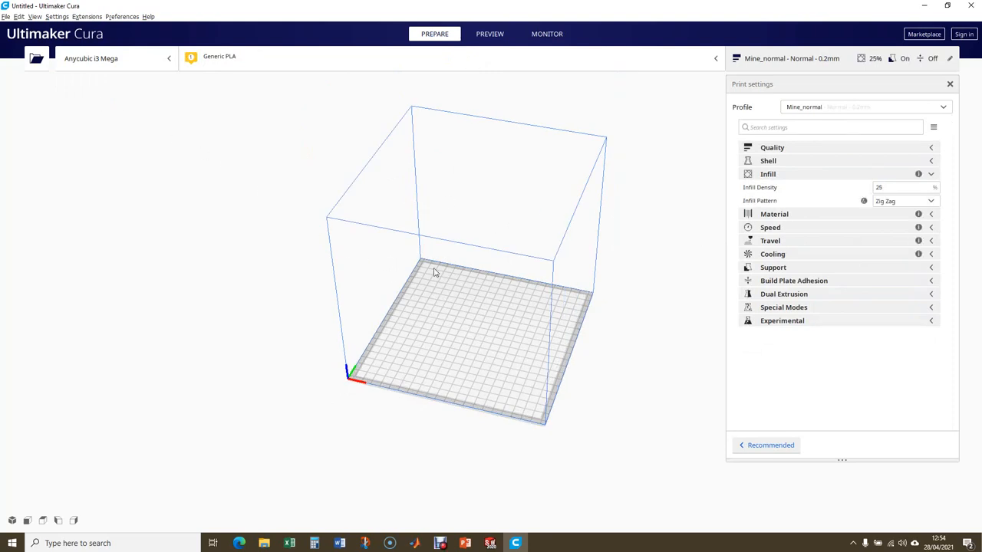
Step: Compare the extruder and material setups of both preset printers, and leave Ultimaker 3 Extended as the active printer
{"action": "left_click", "coordinate": [165, 59]}
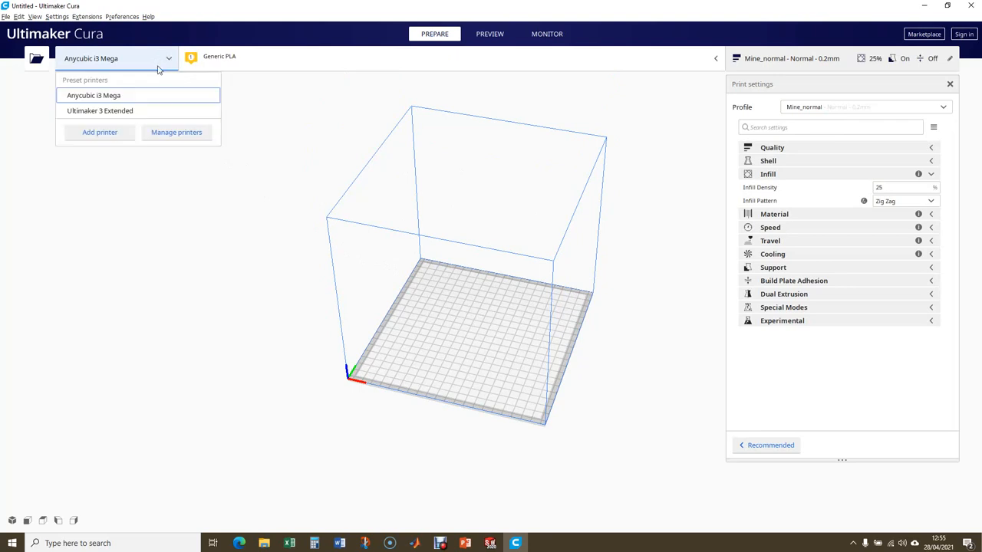
{"action": "left_click", "coordinate": [119, 111]}
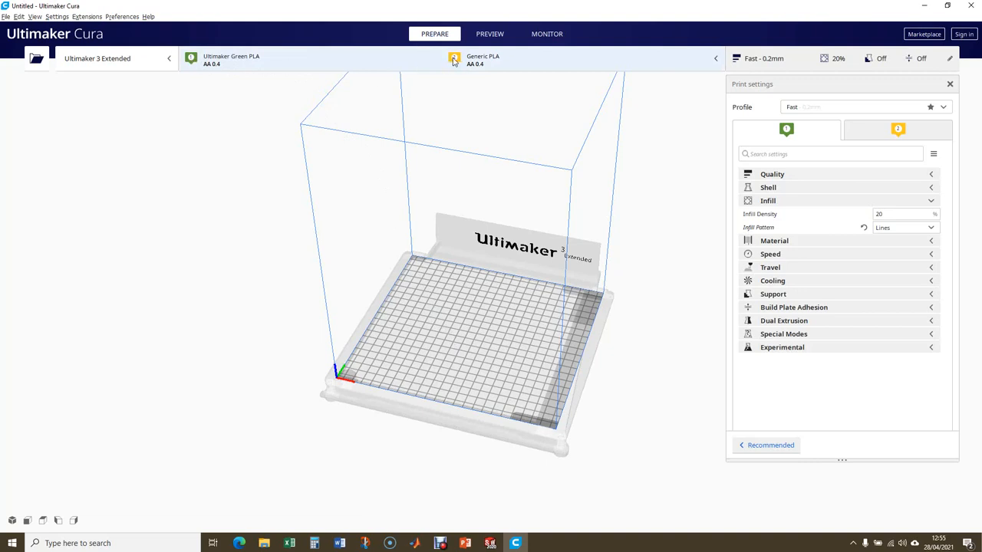
{"action": "left_click", "coordinate": [138, 63]}
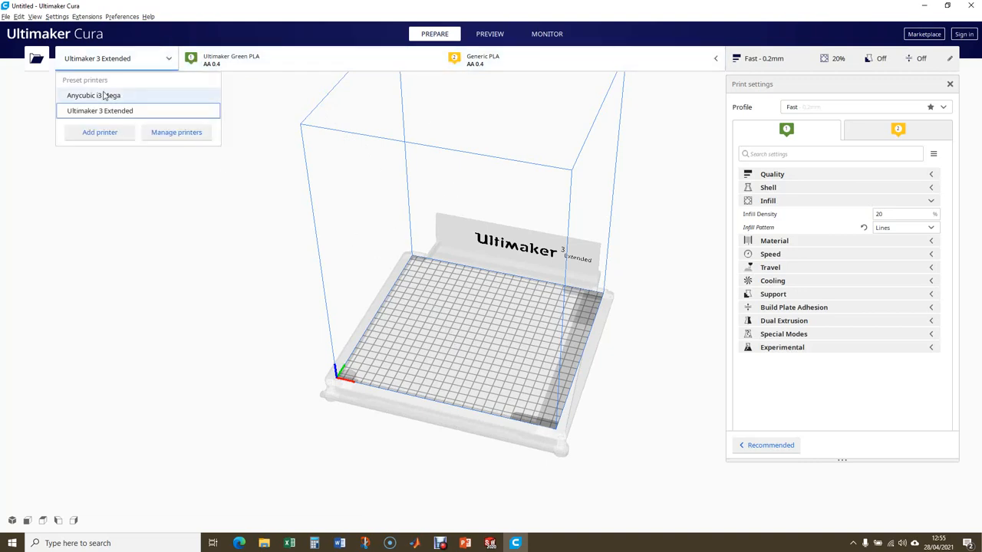
{"action": "left_click", "coordinate": [105, 95]}
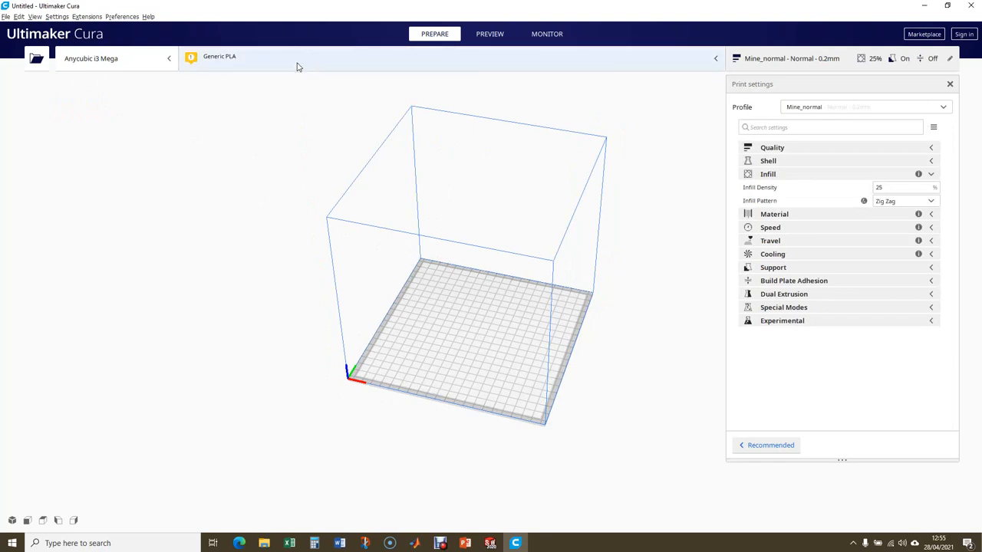
{"action": "left_click", "coordinate": [113, 59]}
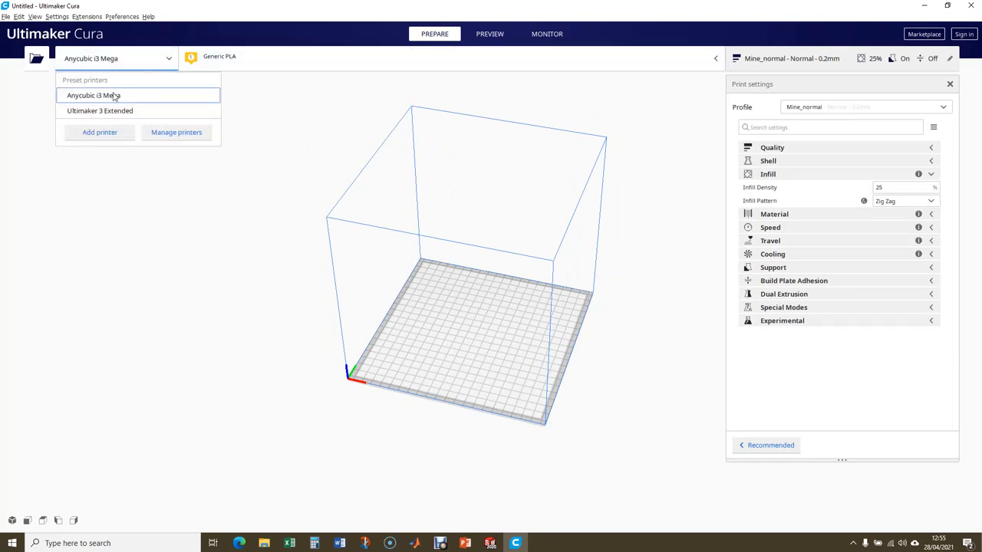
{"action": "left_click", "coordinate": [113, 111]}
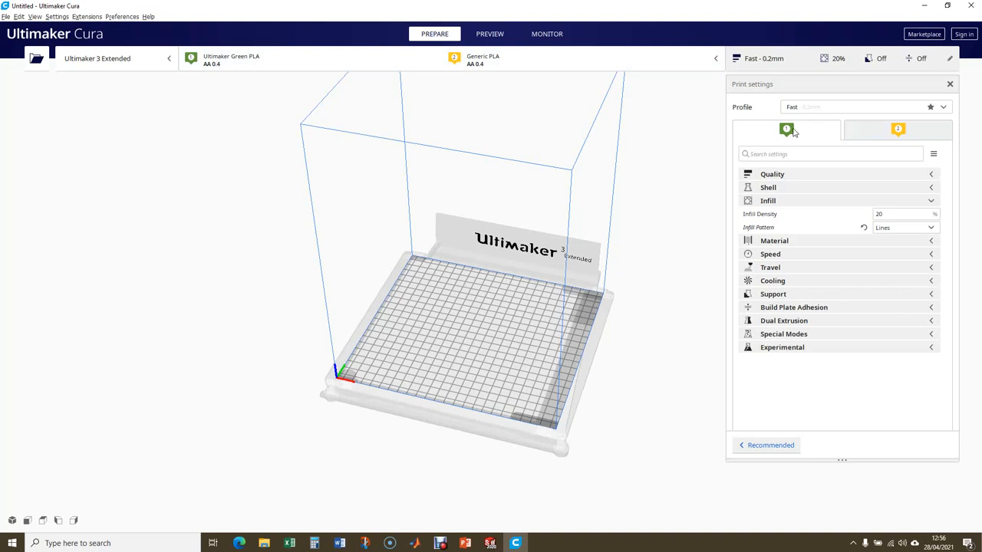
Step: Assign Ultimaker Green PLA as the material of extruder 1 and discard the customized Fast profile settings
{"action": "left_click", "coordinate": [235, 60]}
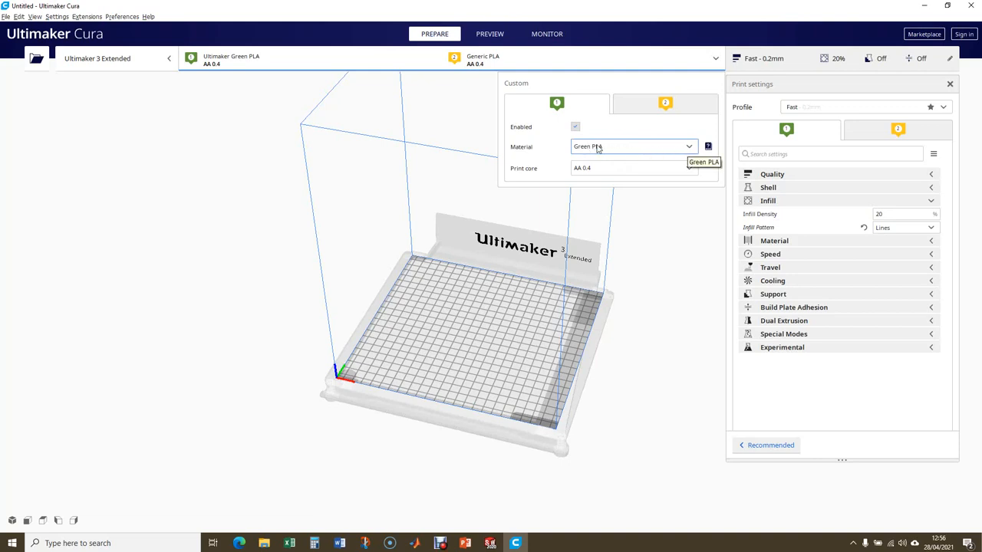
{"action": "left_click", "coordinate": [689, 149]}
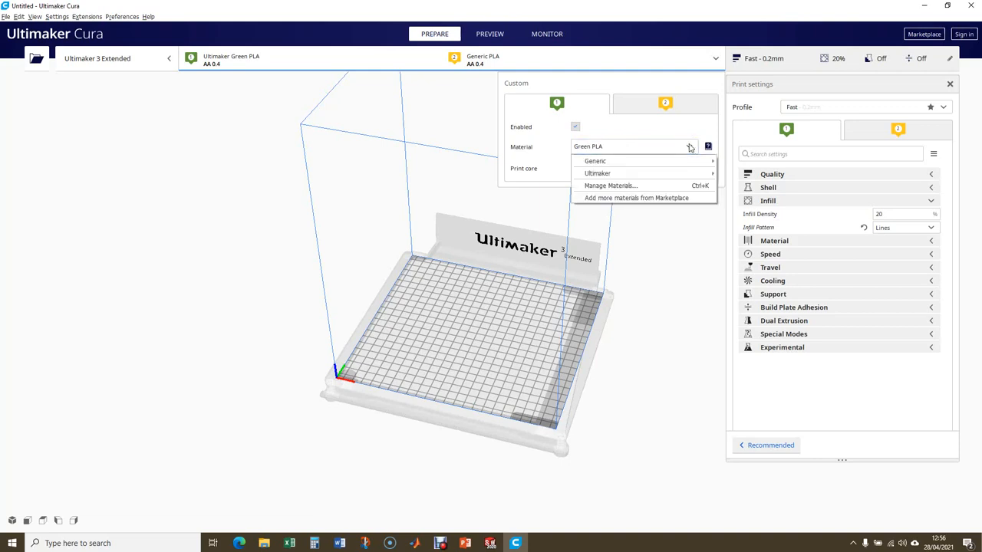
{"action": "mouse_move", "coordinate": [589, 174]}
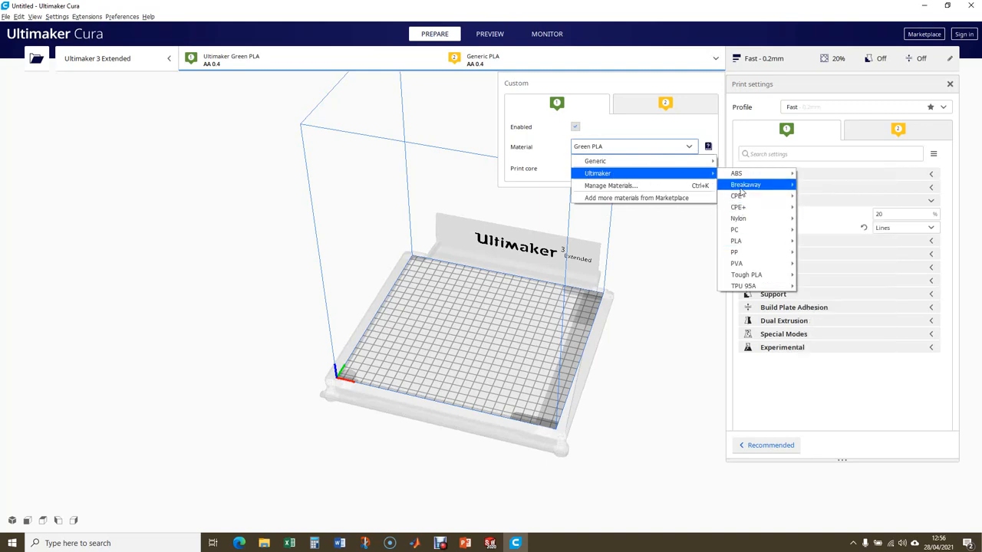
{"action": "mouse_move", "coordinate": [743, 243]}
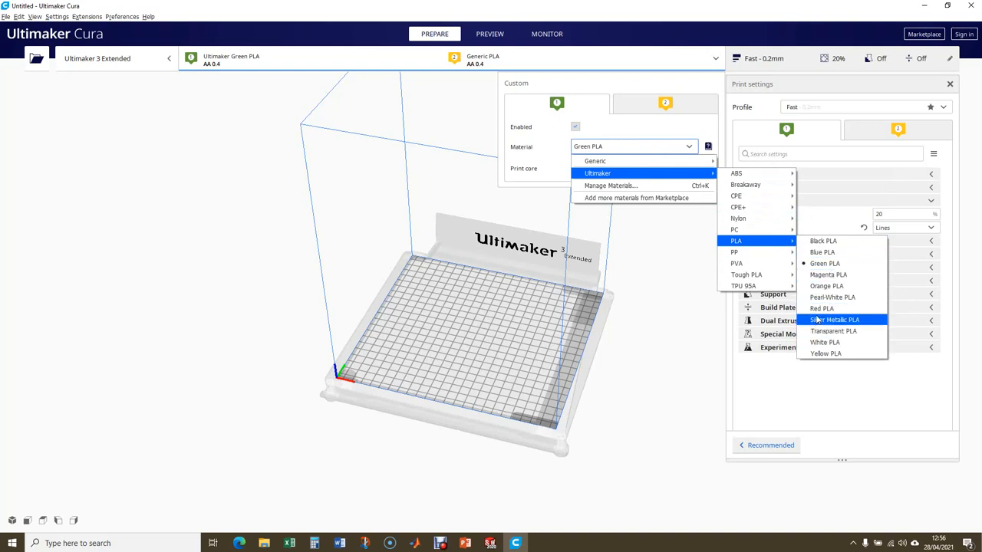
{"action": "left_click", "coordinate": [818, 264]}
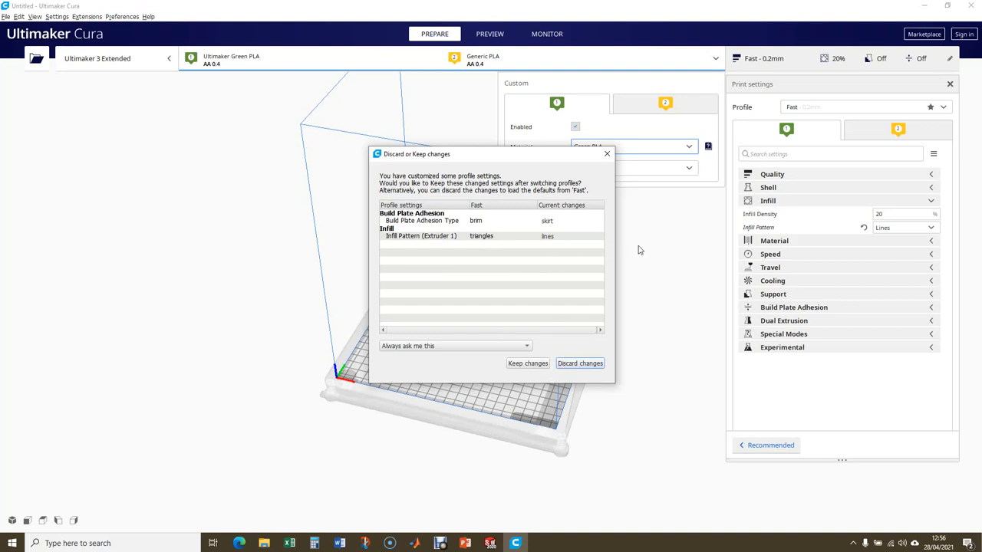
{"action": "left_click", "coordinate": [580, 364]}
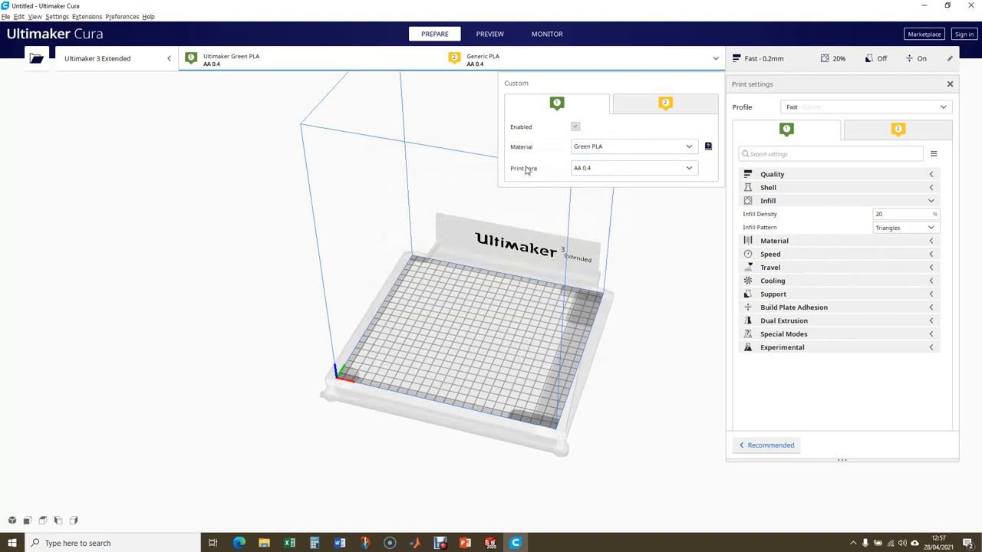
Step: Review the available print cores for extruder 1, keeping AA 0.4
{"action": "left_click", "coordinate": [668, 174]}
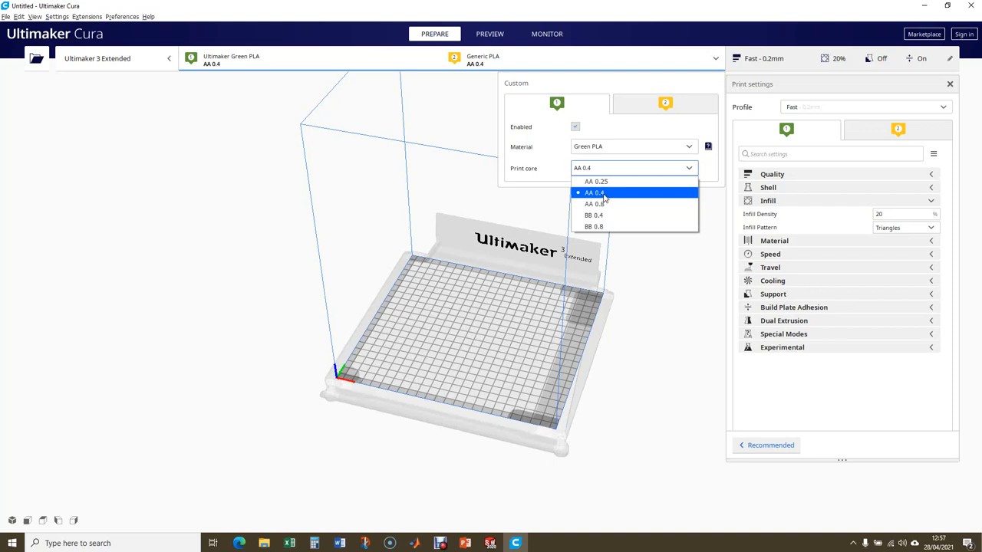
{"action": "left_click", "coordinate": [593, 172]}
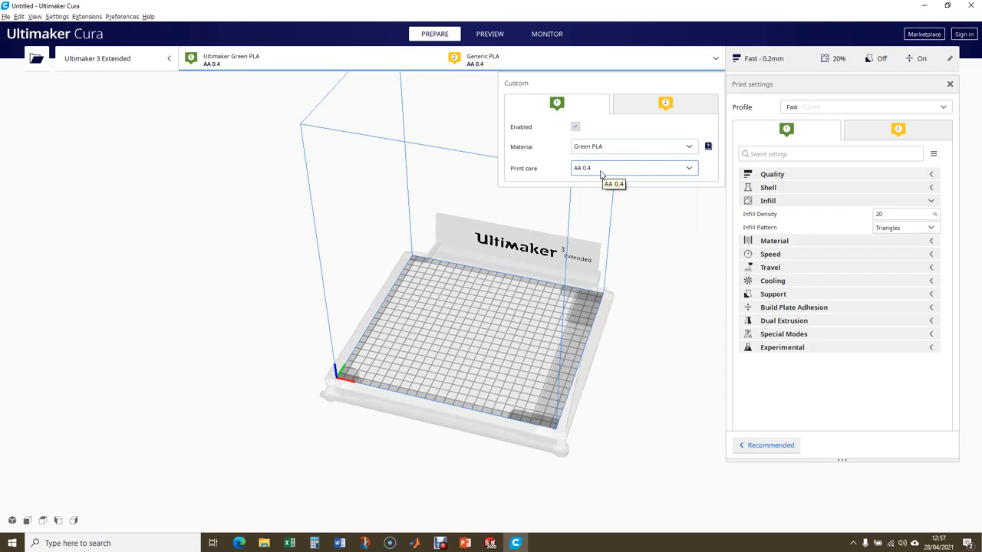
{"action": "left_click", "coordinate": [644, 340]}
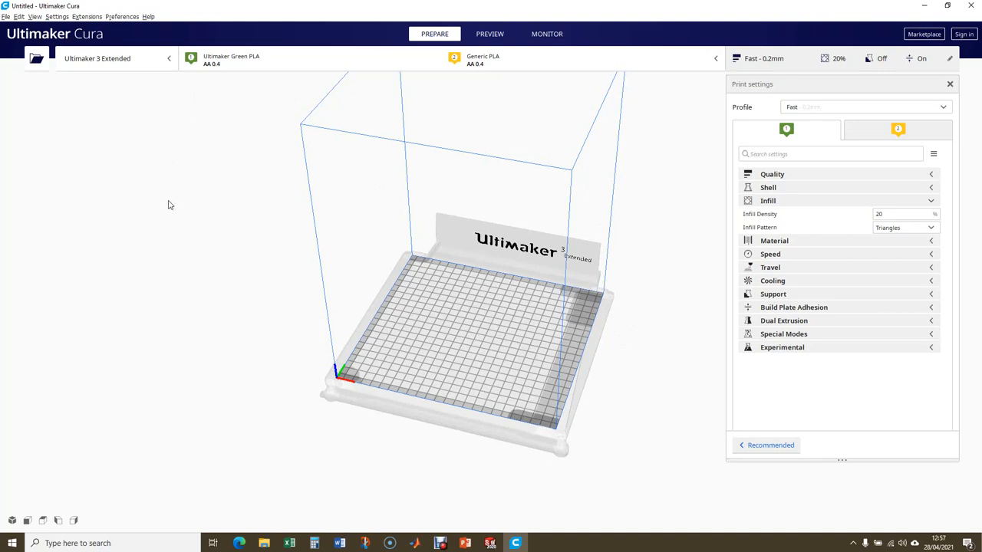
Step: Load the Cube STL file from the Desktop onto the build plate
{"action": "left_click", "coordinate": [37, 60]}
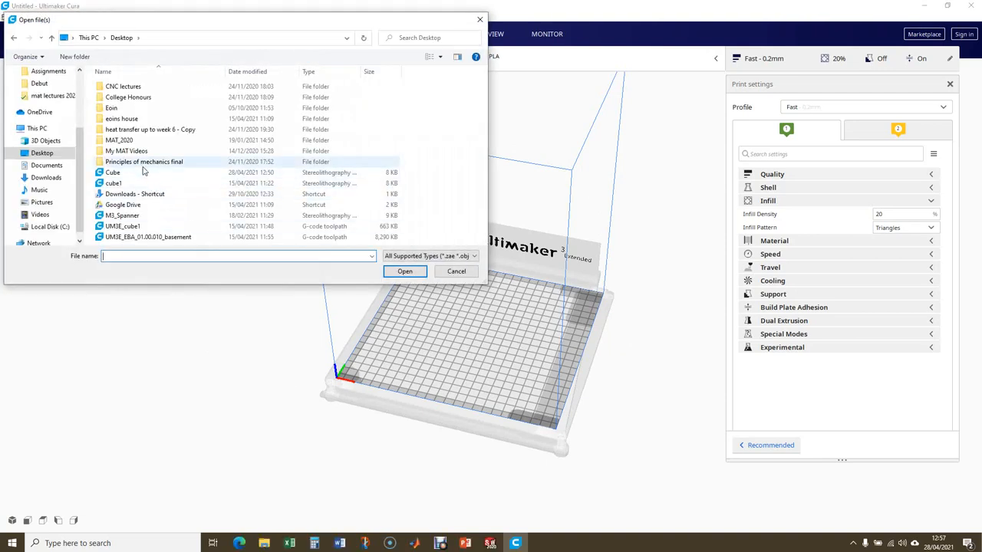
{"action": "left_click", "coordinate": [34, 153]}
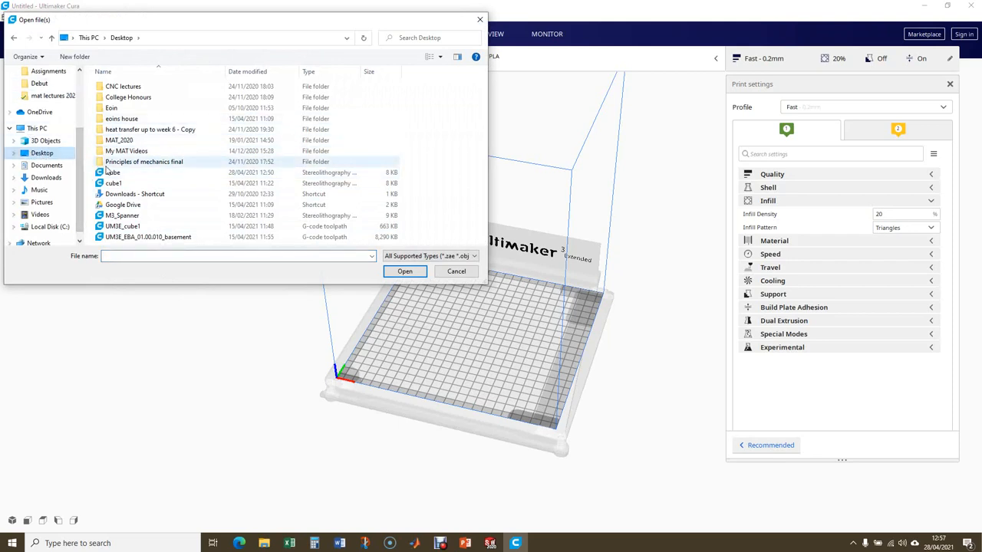
{"action": "left_click", "coordinate": [211, 173]}
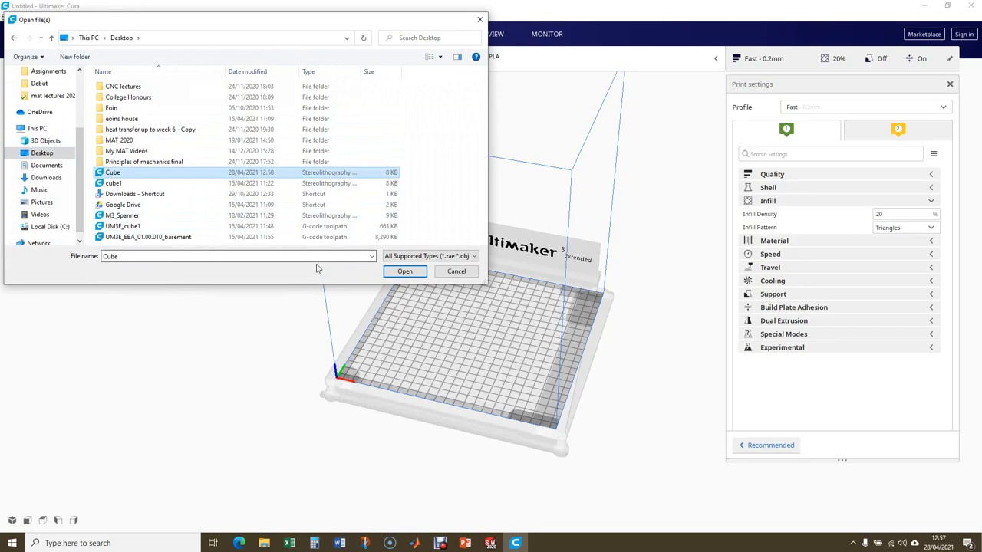
{"action": "left_click", "coordinate": [404, 272]}
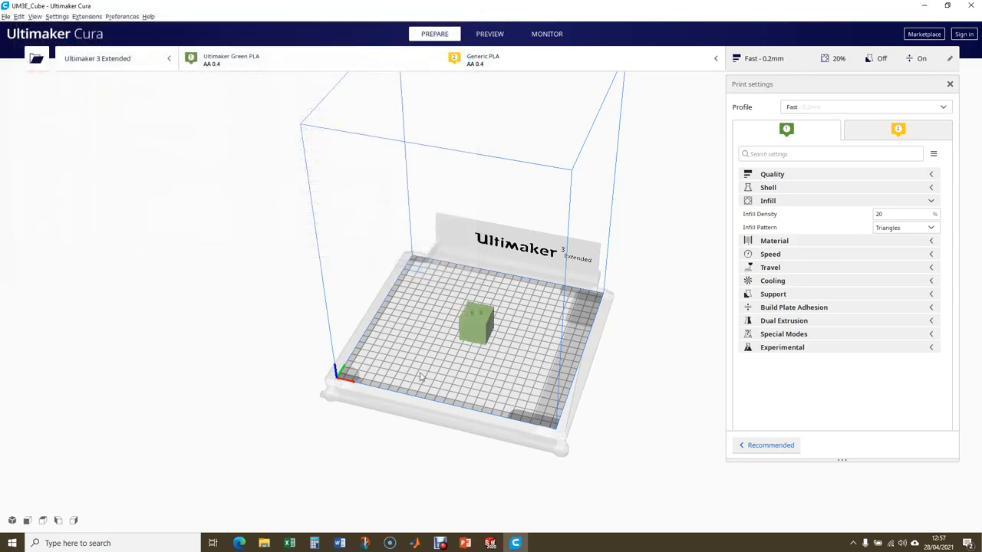
Step: Select the cube and raise it along Z to about 22.6 mm above the build plate
{"action": "scroll", "coordinate": [462, 360], "scroll_direction": "up", "scroll_amount": 5}
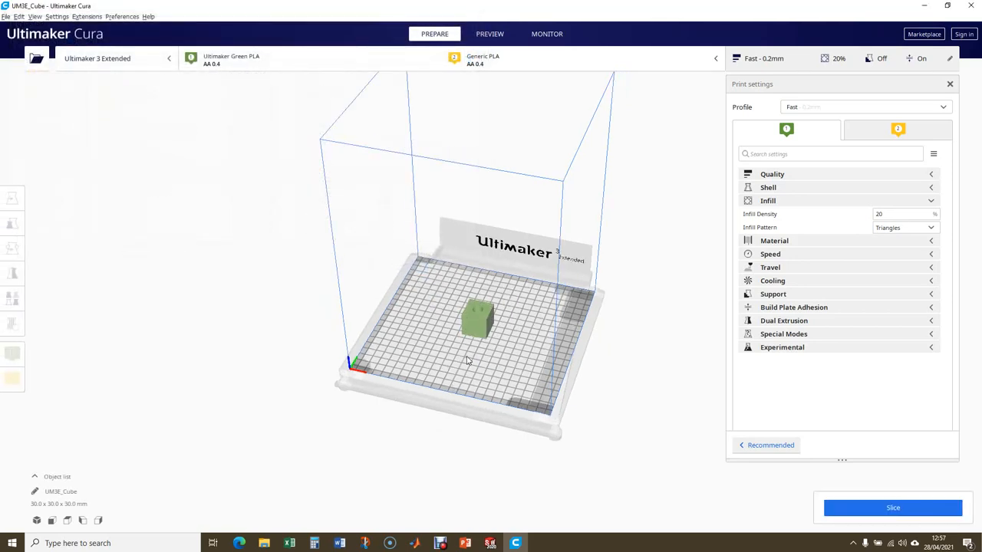
{"action": "middle_click_drag", "start_coordinate": [460, 446], "coordinate": [429, 302]}
{"action": "scroll", "coordinate": [426, 303], "scroll_direction": "up", "scroll_amount": 3}
{"action": "middle_click_drag", "start_coordinate": [420, 367], "coordinate": [419, 337]}
{"action": "mouse_move", "coordinate": [412, 337]}
{"action": "right_mouse_down"}
{"action": "mouse_move", "coordinate": [404, 302]}
{"action": "mouse_move", "coordinate": [402, 333]}
{"action": "right_mouse_up"}
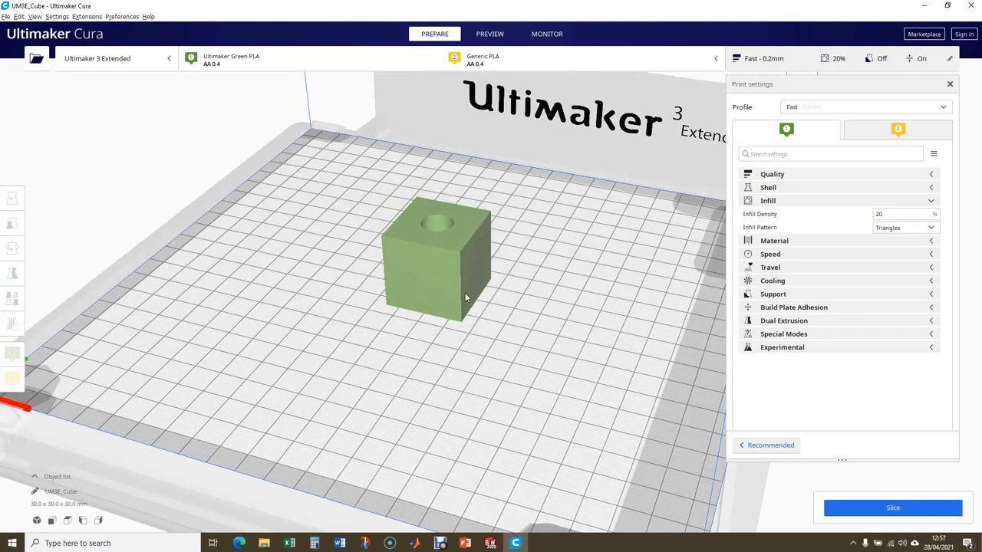
{"action": "left_click", "coordinate": [432, 265]}
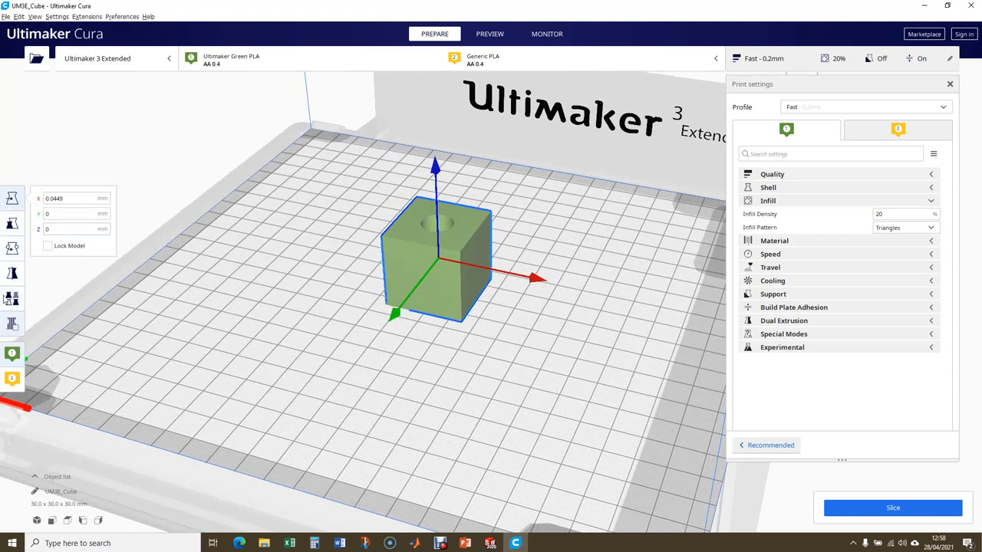
{"action": "left_click", "coordinate": [60, 229]}
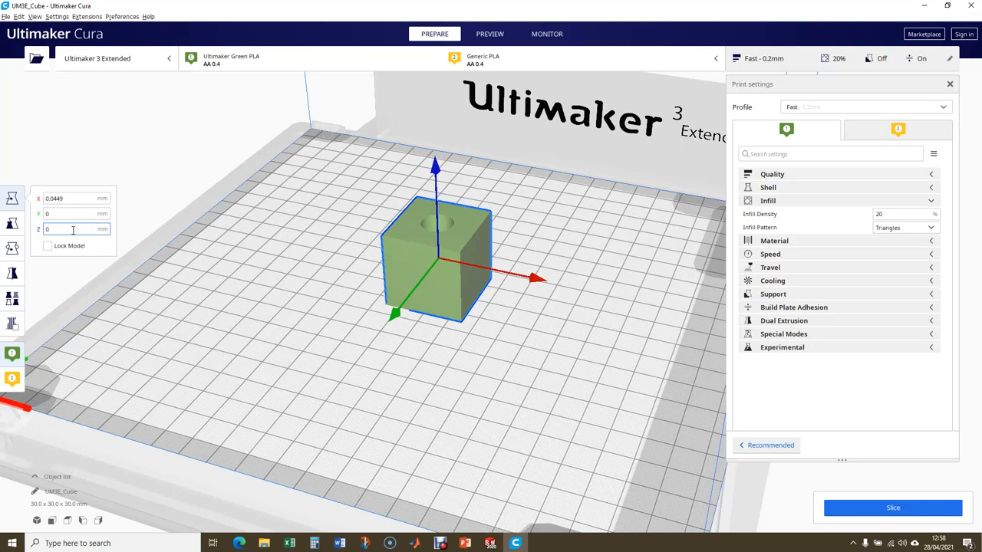
{"action": "scroll", "coordinate": [192, 299], "scroll_direction": "down", "scroll_amount": 3}
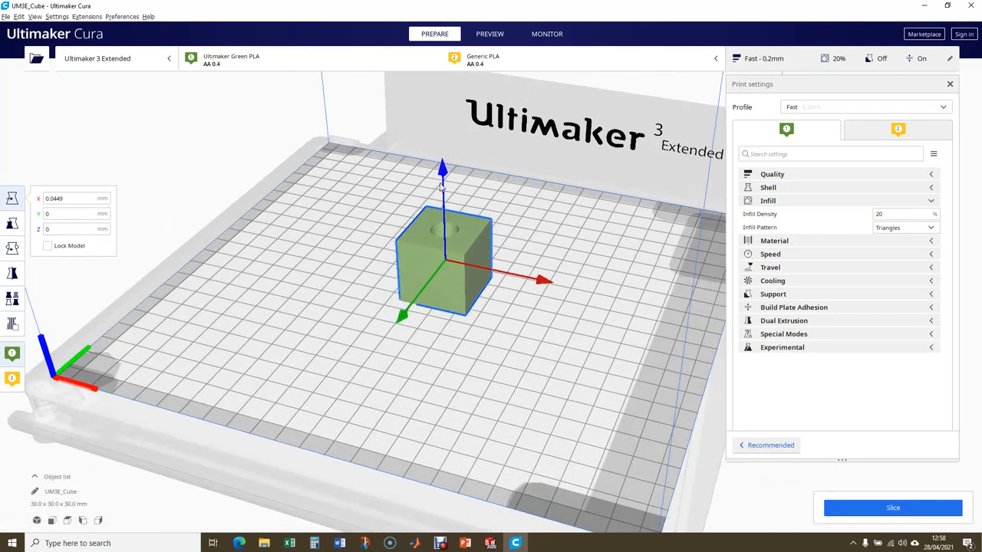
{"action": "left_click_drag", "start_coordinate": [441, 186], "coordinate": [440, 120]}
{"action": "left_click_drag", "start_coordinate": [446, 198], "coordinate": [440, 88]}
{"action": "left_click_drag", "start_coordinate": [444, 177], "coordinate": [453, 125]}
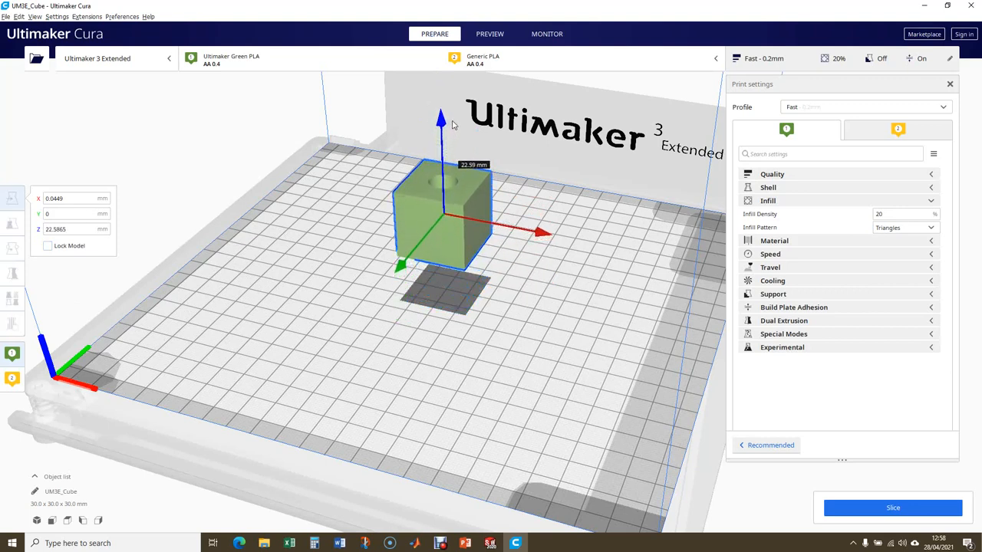
Step: Lower the cube along Z so it sinks about 11.5 mm below the build plate
{"action": "left_click_drag", "start_coordinate": [453, 126], "coordinate": [442, 218]}
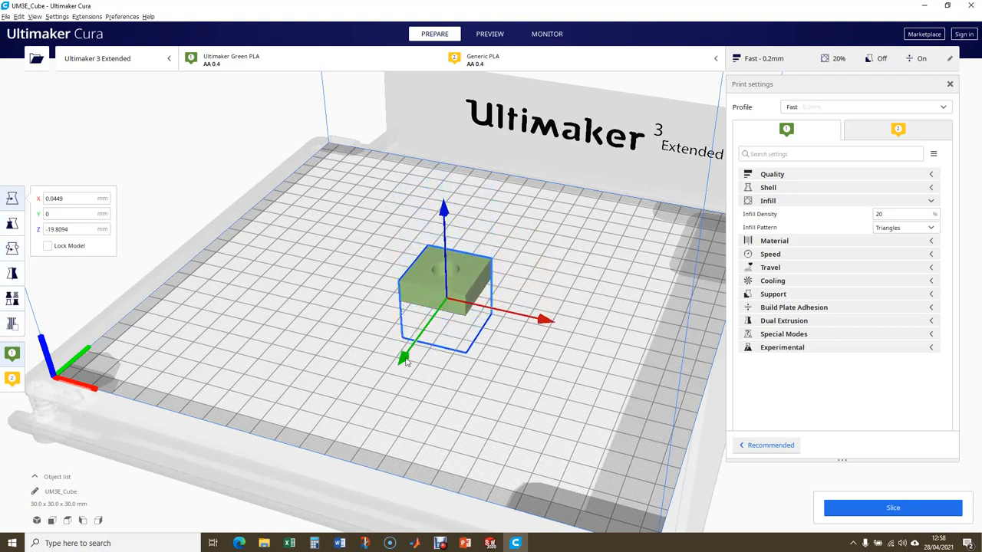
{"action": "left_click_drag", "start_coordinate": [444, 211], "coordinate": [444, 192]}
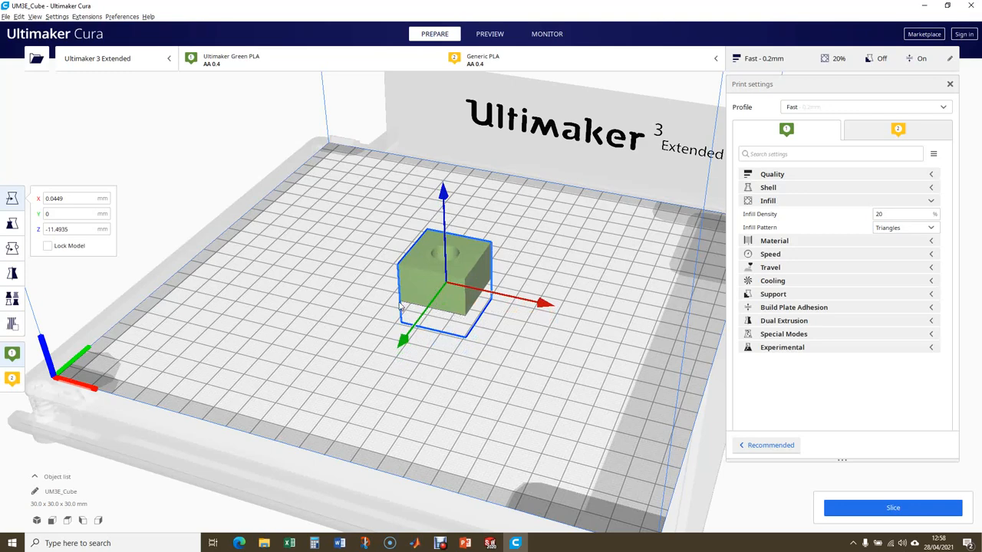
{"action": "middle_click_drag", "start_coordinate": [451, 385], "coordinate": [461, 343]}
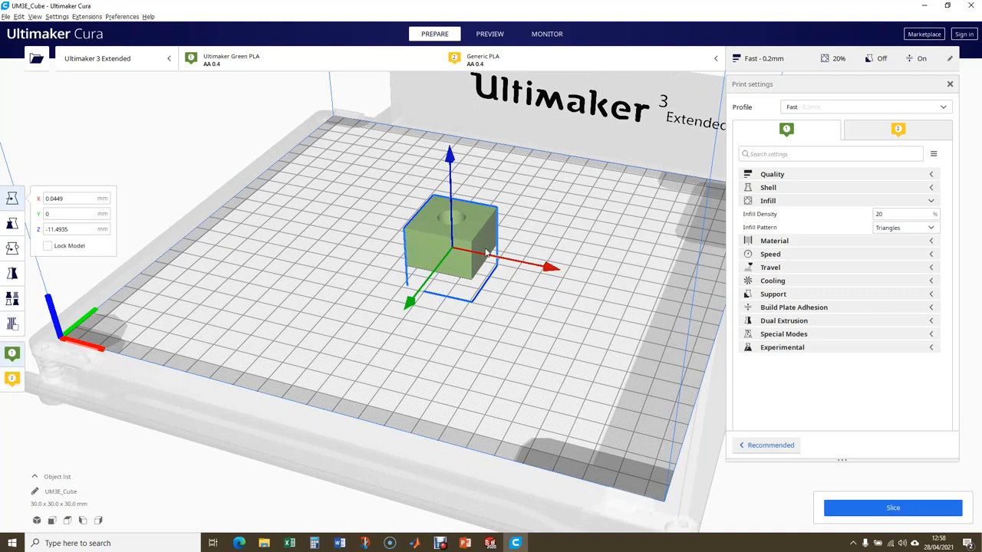
Step: Set the cube's Z position to 0 mm and deselect the cube
{"action": "left_click_drag", "start_coordinate": [92, 228], "coordinate": [31, 233]}
{"action": "type", "text": "0"}
{"action": "key", "text": "Return"}
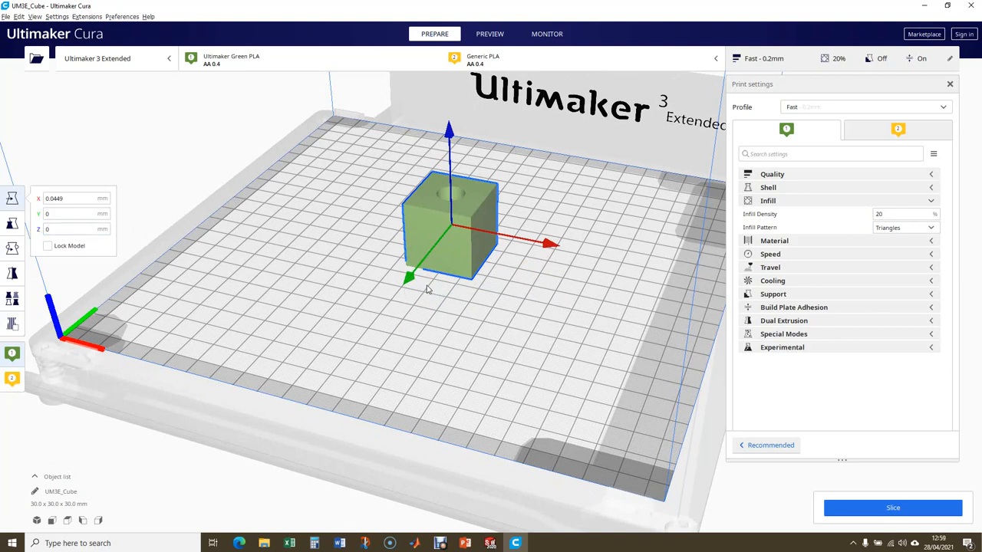
{"action": "left_click", "coordinate": [57, 230]}
{"action": "left_click", "coordinate": [373, 219]}
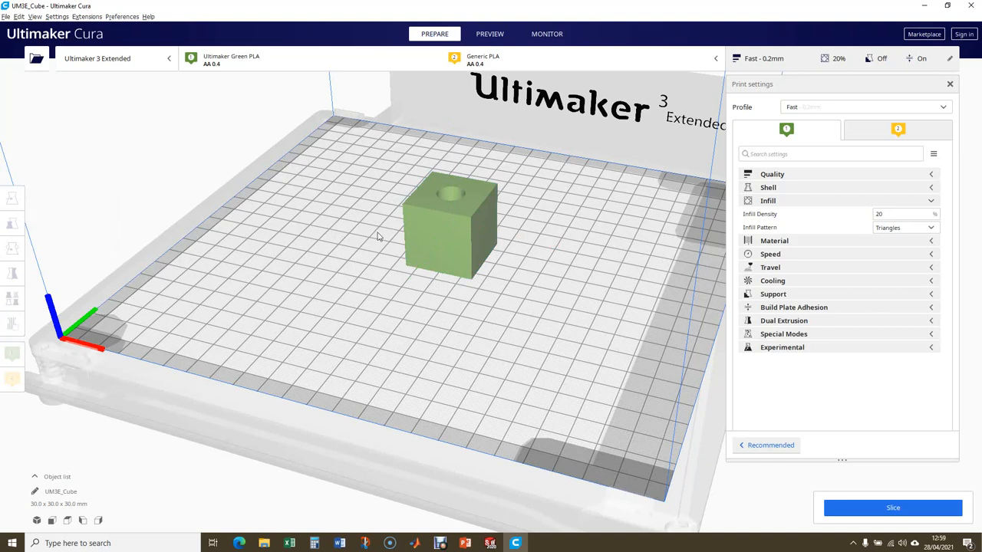
Step: Scale the cube uniformly to 200% of its original size
{"action": "left_click", "coordinate": [448, 240]}
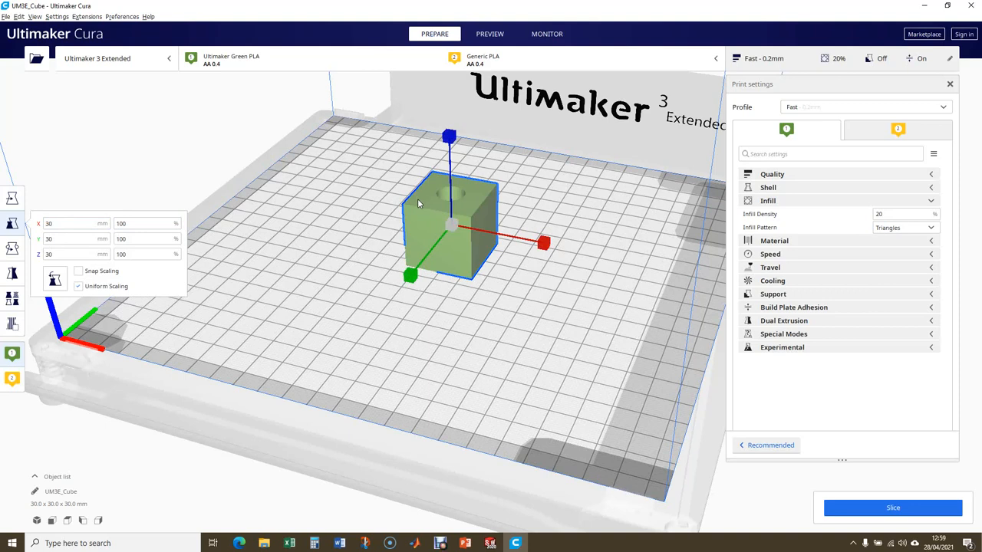
{"action": "left_click", "coordinate": [131, 224]}
{"action": "left_click_drag", "start_coordinate": [130, 224], "coordinate": [111, 224]}
{"action": "type", "text": "2"}
{"action": "key", "text": "Return"}
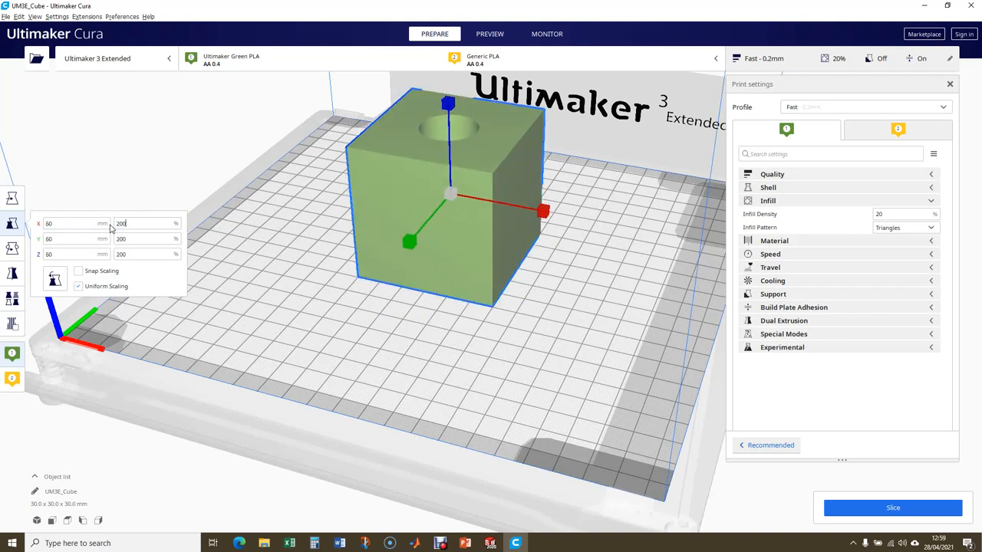
Step: Reduce the cube's uniform scale to 50%
{"action": "left_click_drag", "start_coordinate": [131, 224], "coordinate": [96, 224]}
{"action": "type", "text": "50"}
{"action": "key", "text": "Return"}
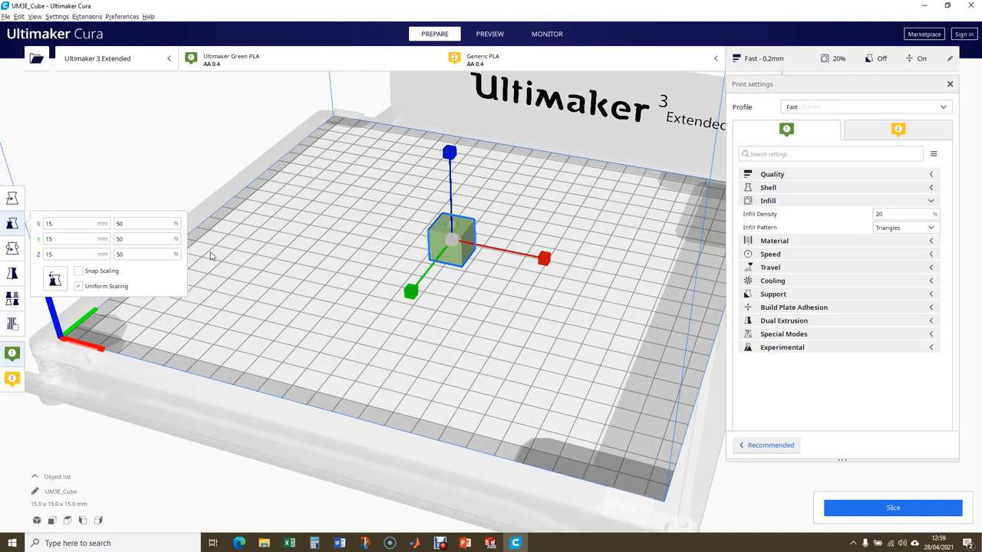
Step: Switch to SOLIDWORKS to view the original Cube part, and return to Ultimaker Cura
{"action": "left_click_drag", "start_coordinate": [130, 223], "coordinate": [117, 224]}
{"action": "left_click", "coordinate": [489, 543]}
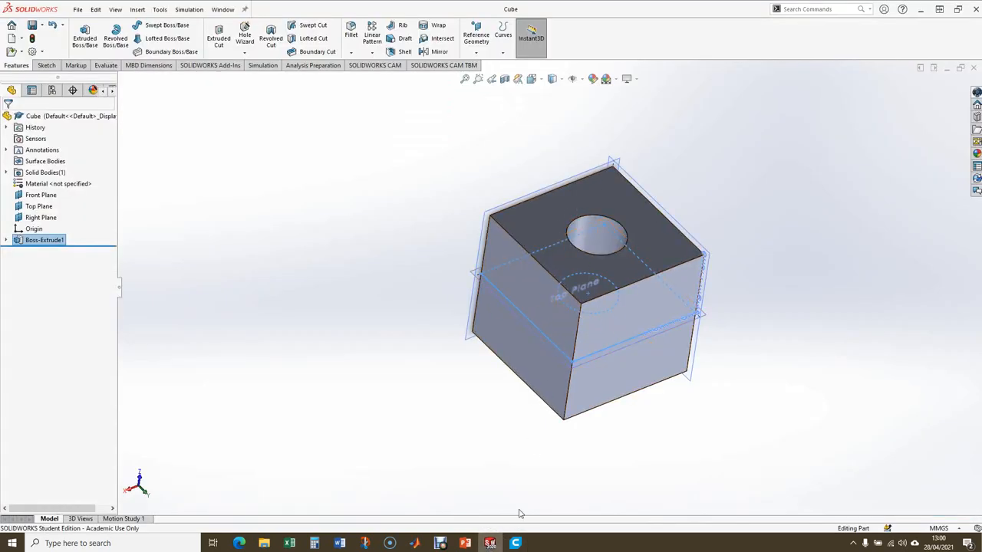
{"action": "left_click", "coordinate": [490, 543]}
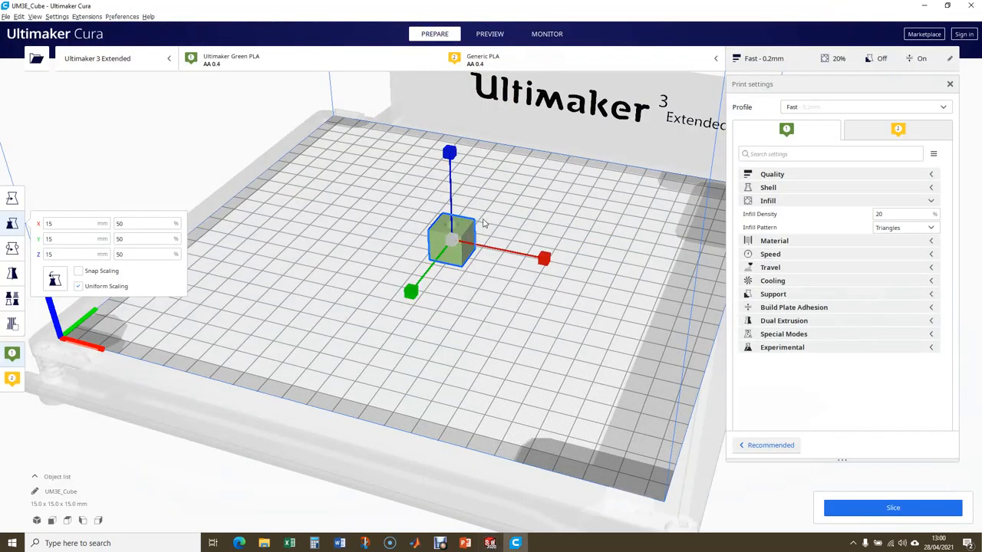
Step: Restore the cube to full size with a uniform scale of 100%
{"action": "left_click", "coordinate": [123, 222]}
{"action": "type", "text": "100"}
{"action": "key", "text": "Return"}
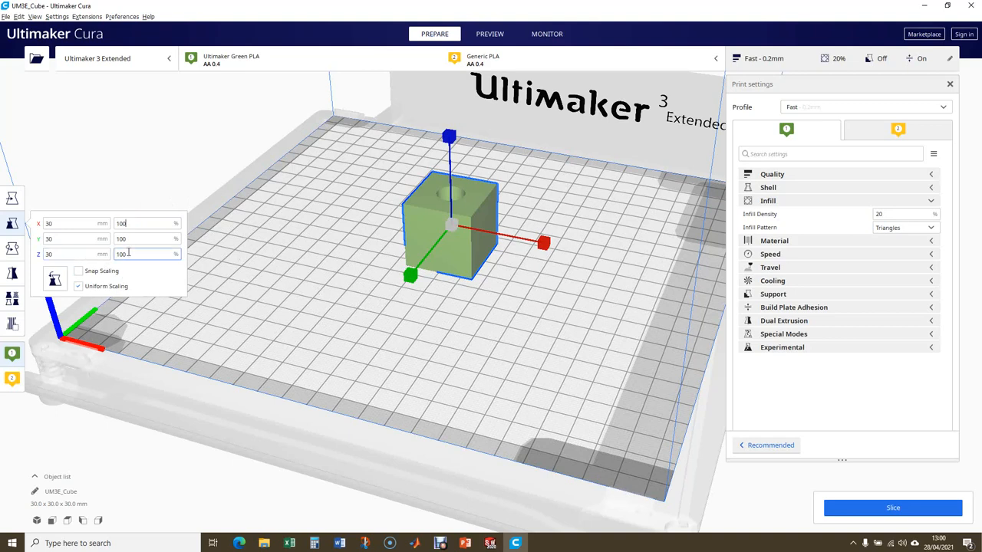
{"action": "left_click", "coordinate": [132, 224]}
Step: Try rotating the cube about its axes with snap rotation on, and reset it to its original orientation
{"action": "left_click", "coordinate": [12, 249]}
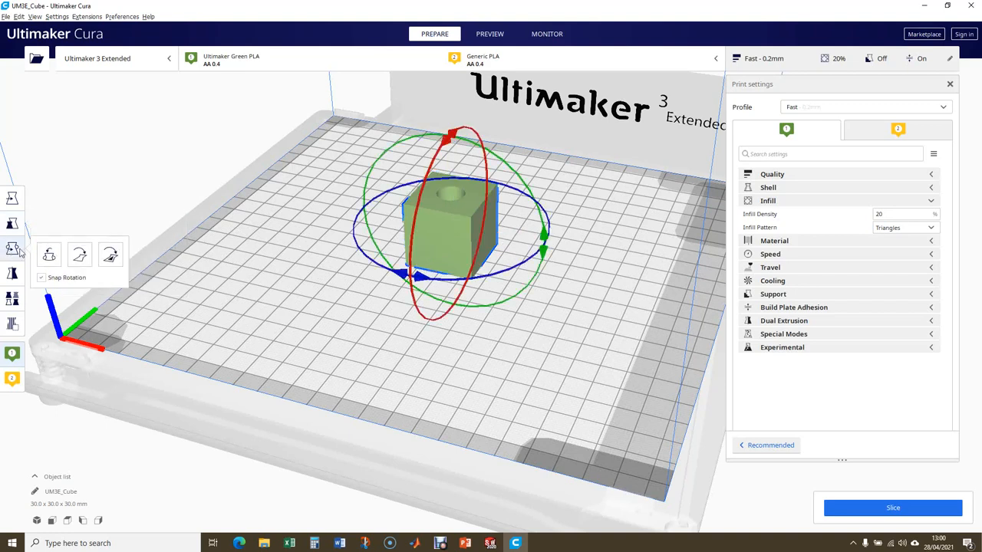
{"action": "mouse_move", "coordinate": [405, 278]}
{"action": "left_mouse_down"}
{"action": "mouse_move", "coordinate": [445, 282]}
{"action": "mouse_move", "coordinate": [506, 266]}
{"action": "mouse_move", "coordinate": [480, 282]}
{"action": "mouse_move", "coordinate": [406, 281]}
{"action": "left_mouse_up"}
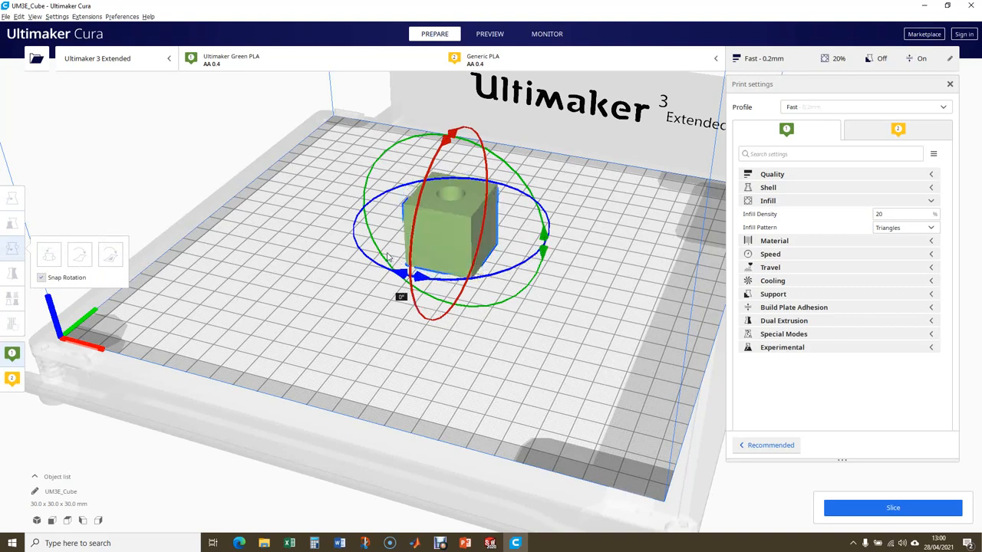
{"action": "left_click_drag", "start_coordinate": [448, 145], "coordinate": [410, 274]}
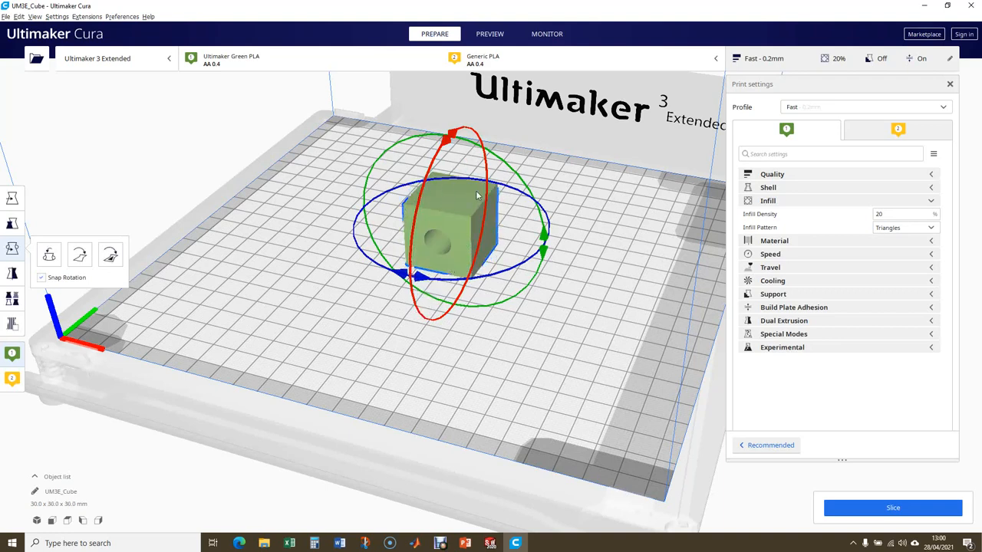
{"action": "left_click_drag", "start_coordinate": [544, 240], "coordinate": [451, 309]}
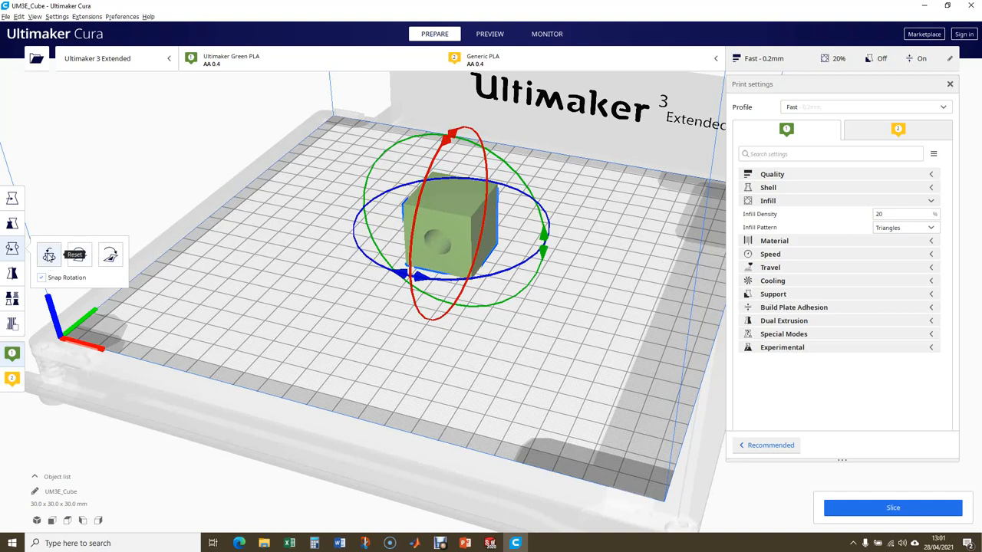
{"action": "left_click", "coordinate": [49, 256]}
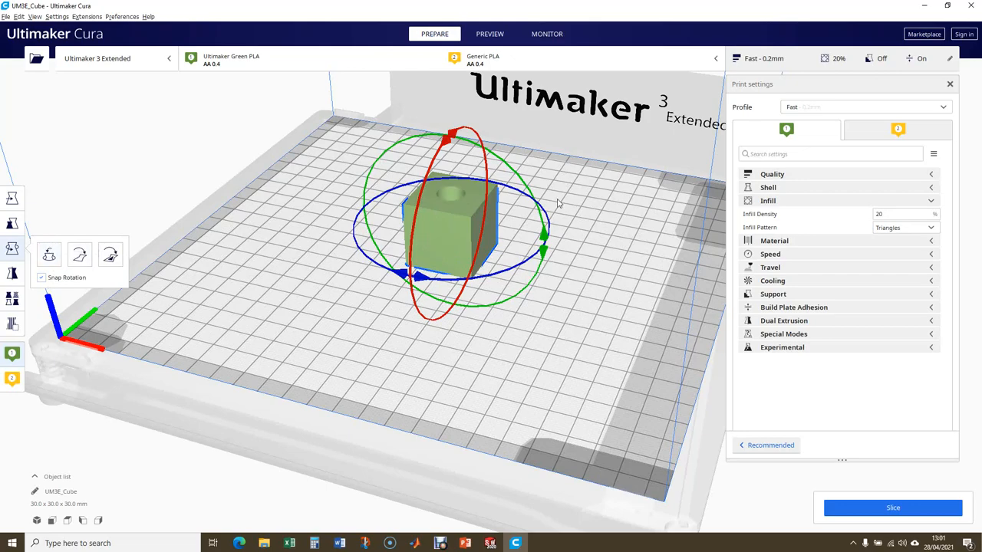
Step: Try laying the cube on different faces by aligning selected faces with the build plate, ending with the hole vertical
{"action": "right_click_drag", "start_coordinate": [446, 205], "coordinate": [408, 305]}
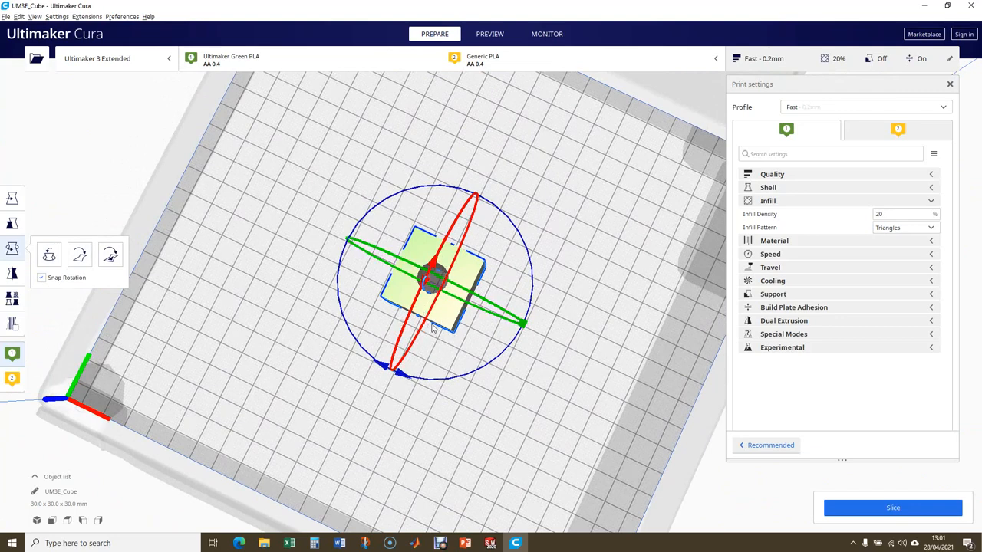
{"action": "left_click", "coordinate": [438, 358]}
{"action": "middle_click_drag", "start_coordinate": [427, 349], "coordinate": [434, 273]}
{"action": "right_click_drag", "start_coordinate": [434, 285], "coordinate": [443, 204]}
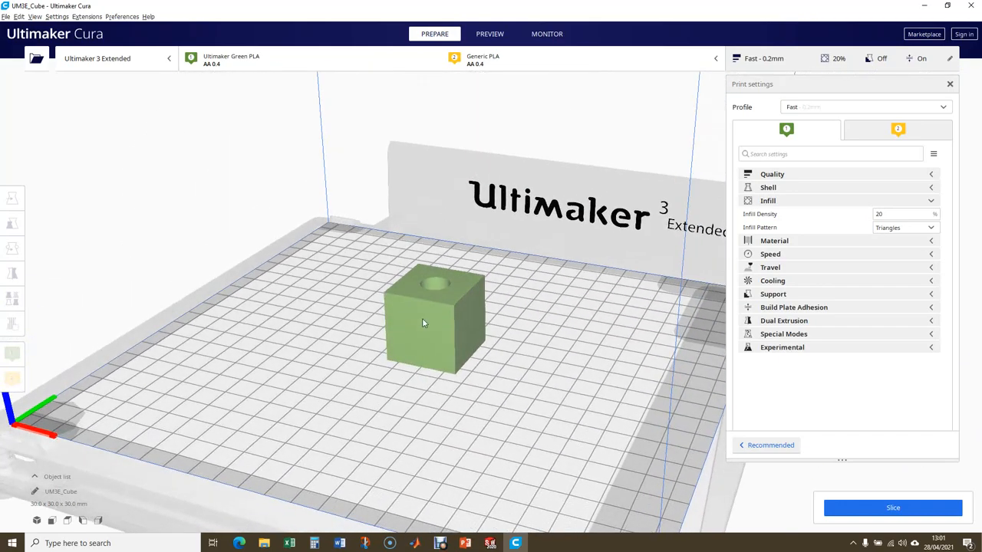
{"action": "left_click", "coordinate": [422, 321]}
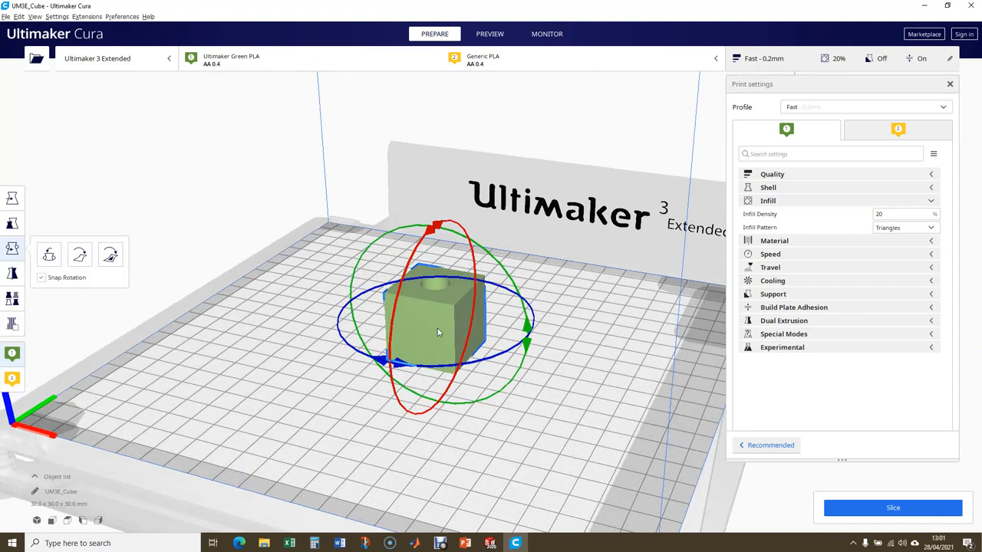
{"action": "left_click", "coordinate": [111, 256]}
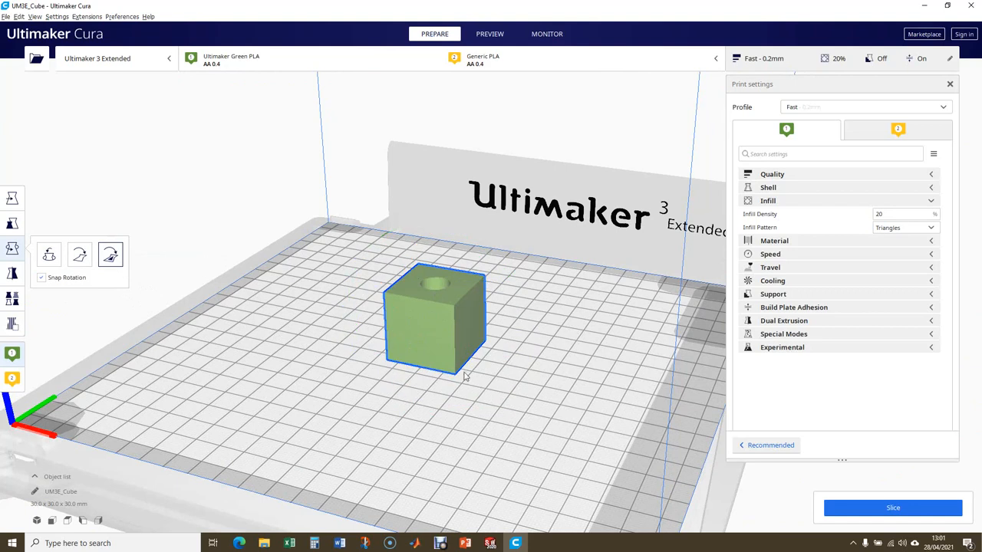
{"action": "left_click", "coordinate": [438, 328]}
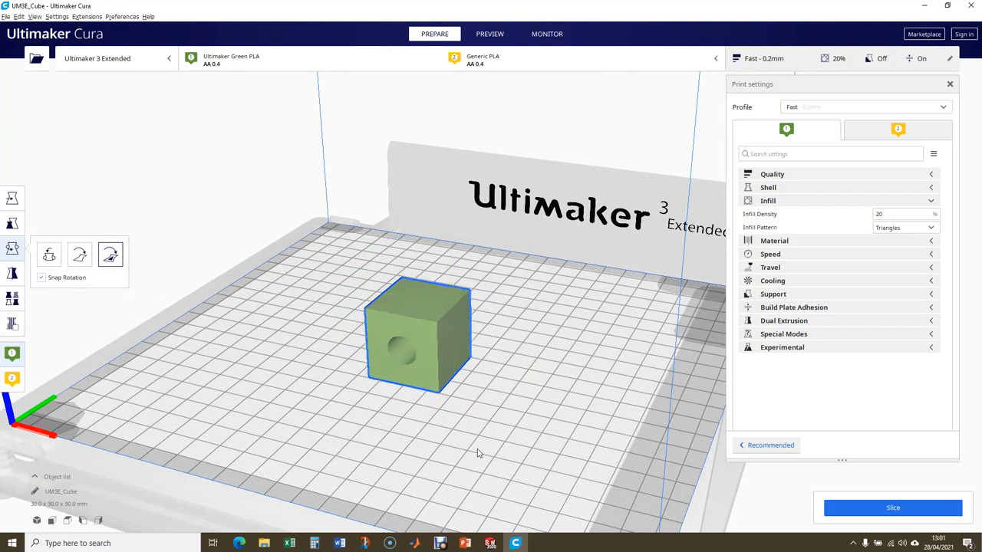
{"action": "left_click", "coordinate": [410, 294]}
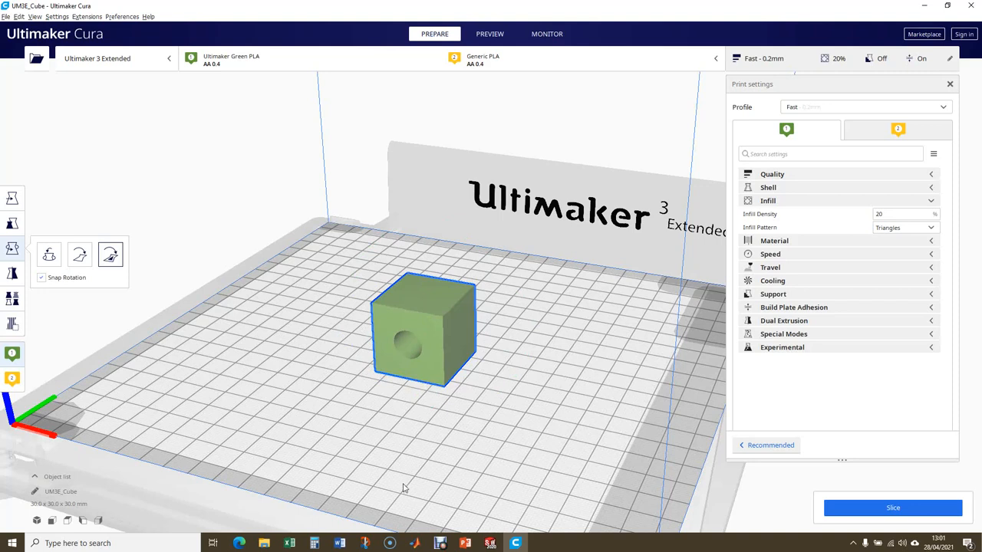
{"action": "left_click", "coordinate": [430, 327]}
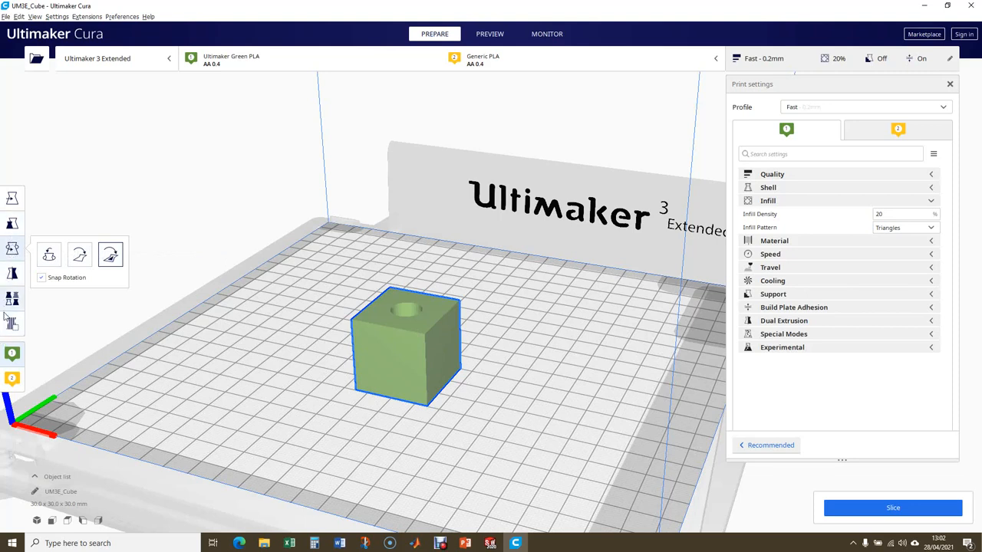
Step: Activate the Move tool for the cube, check the print settings and collapse them to clear the build plate view
{"action": "left_click", "coordinate": [13, 204]}
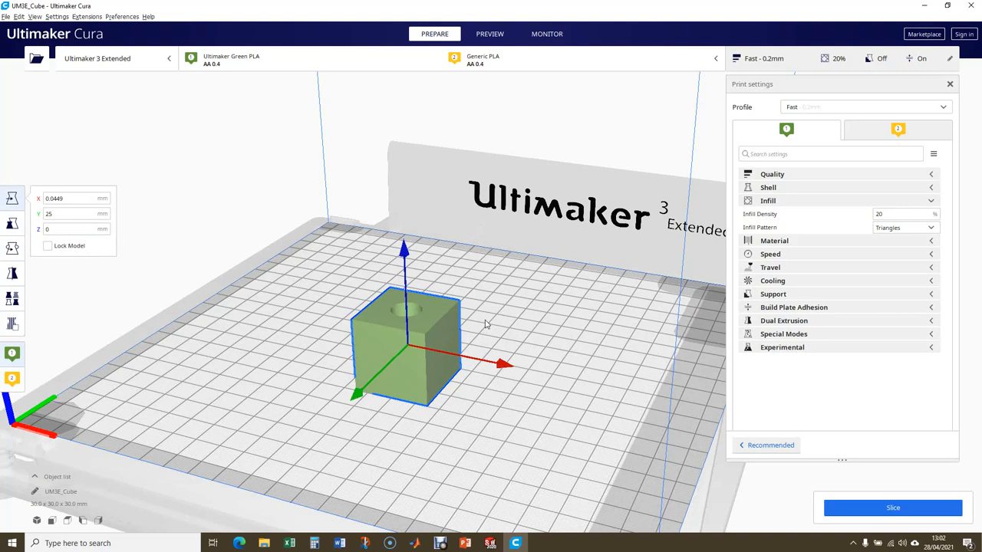
{"action": "left_click", "coordinate": [792, 65]}
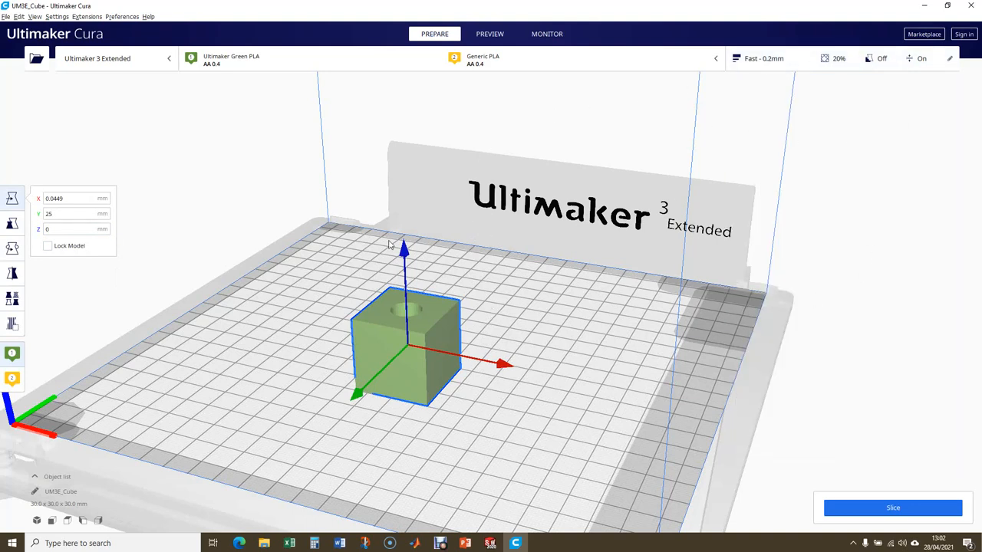
{"action": "left_click", "coordinate": [800, 52]}
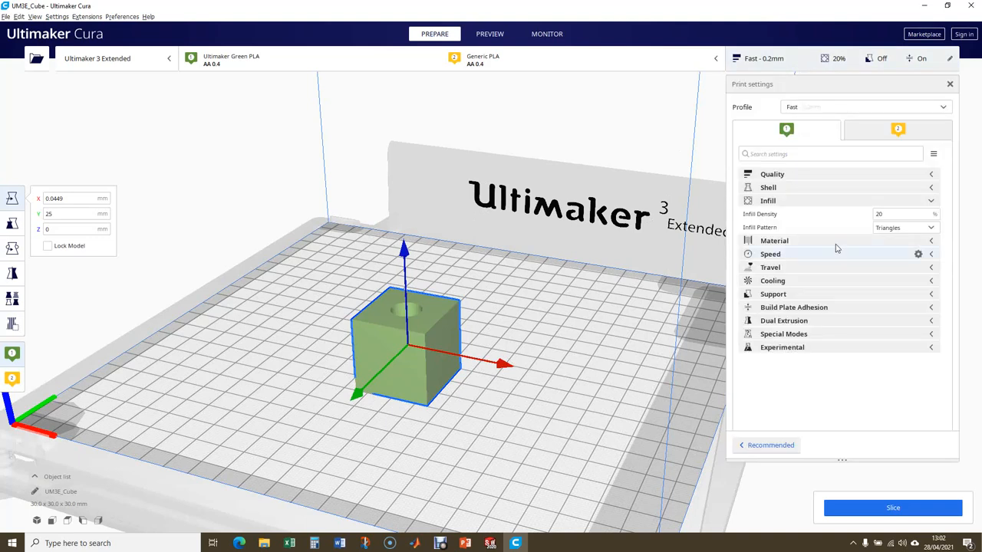
{"action": "left_click", "coordinate": [780, 65]}
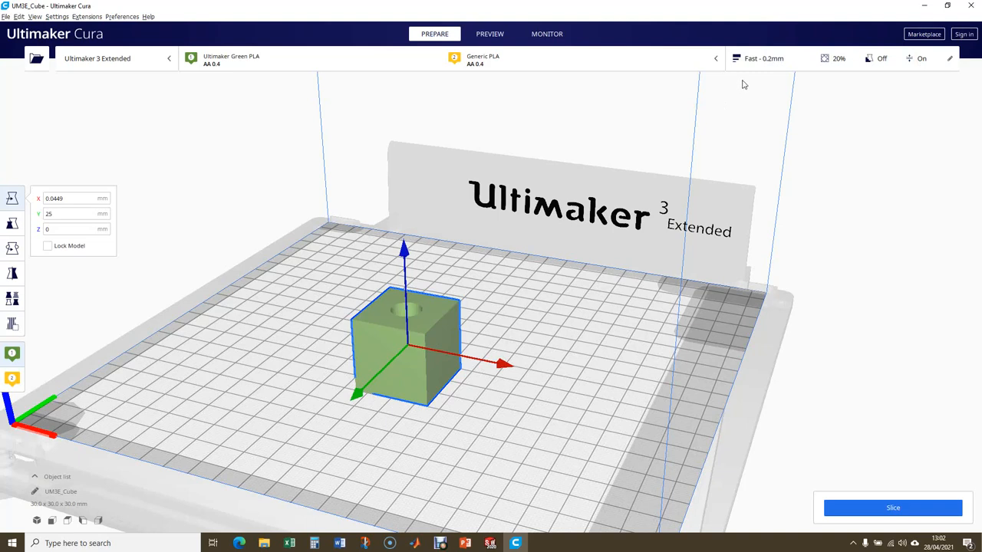
{"action": "left_click", "coordinate": [760, 66]}
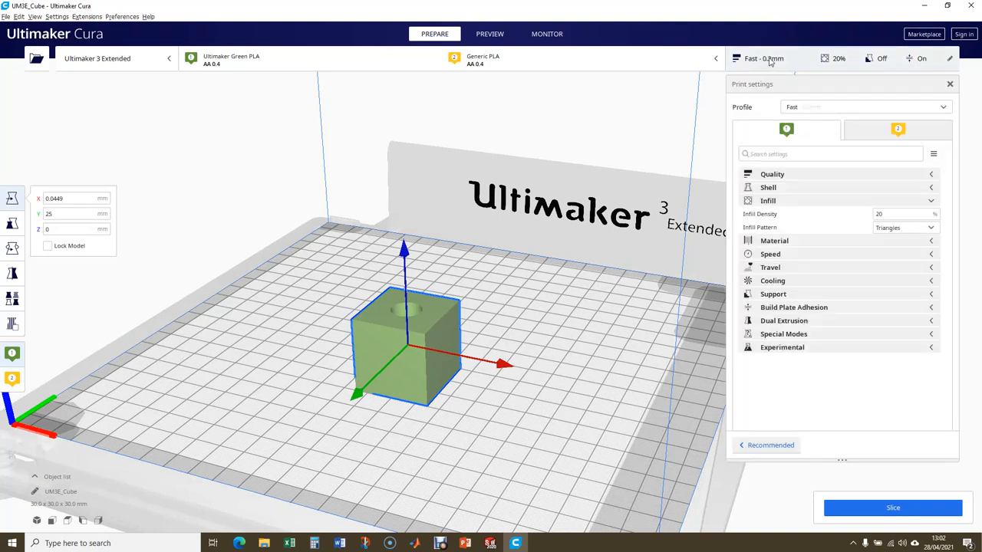
{"action": "left_click", "coordinate": [773, 62]}
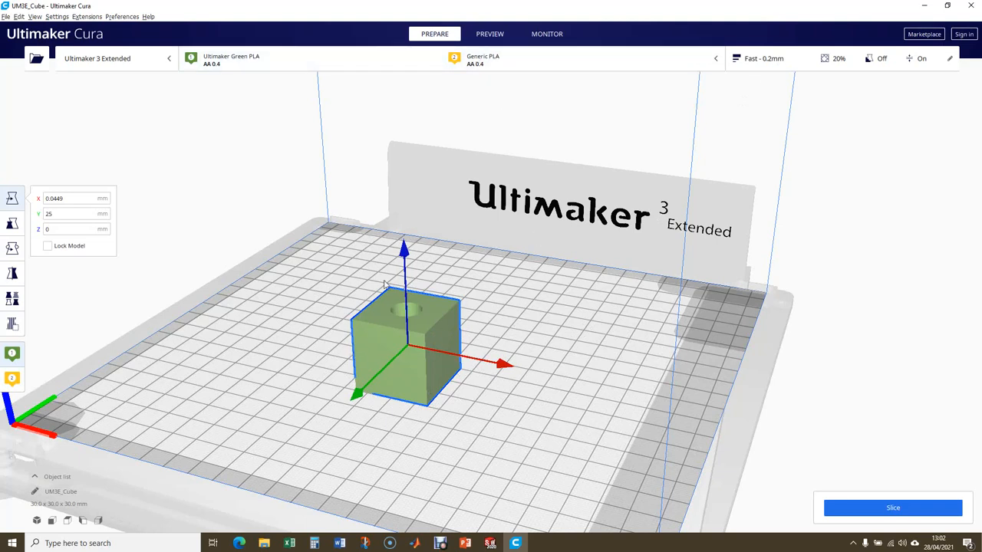
Step: Switch to the layer preview and slice the cube with the current print settings
{"action": "left_click", "coordinate": [482, 36]}
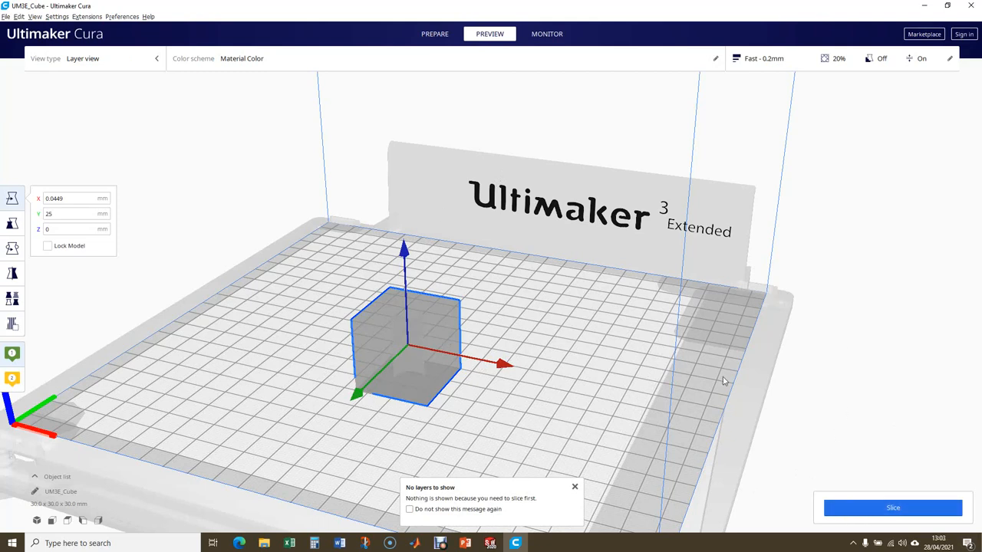
{"action": "left_click", "coordinate": [878, 510]}
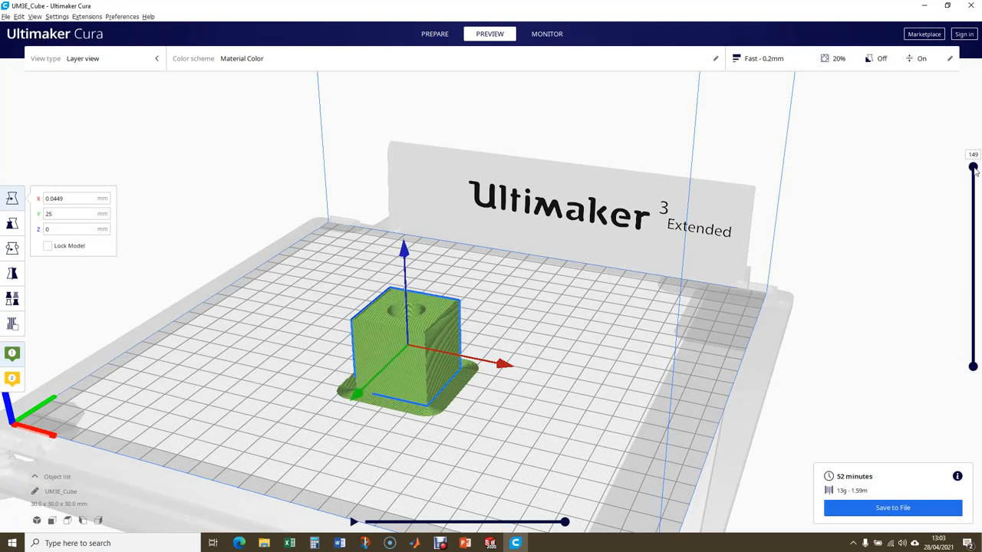
Step: Reduce the previewed layers to layer 1 and examine the first layer and its surrounding brim up close
{"action": "left_click_drag", "start_coordinate": [975, 176], "coordinate": [951, 381]}
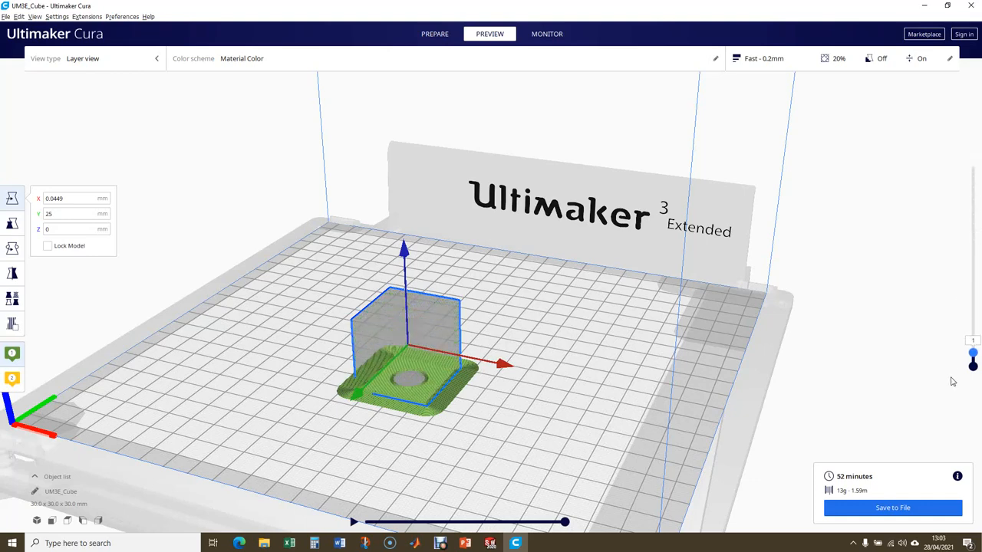
{"action": "scroll", "coordinate": [346, 439], "scroll_direction": "up", "scroll_amount": 2}
{"action": "scroll", "coordinate": [336, 454], "scroll_direction": "down", "scroll_amount": 3}
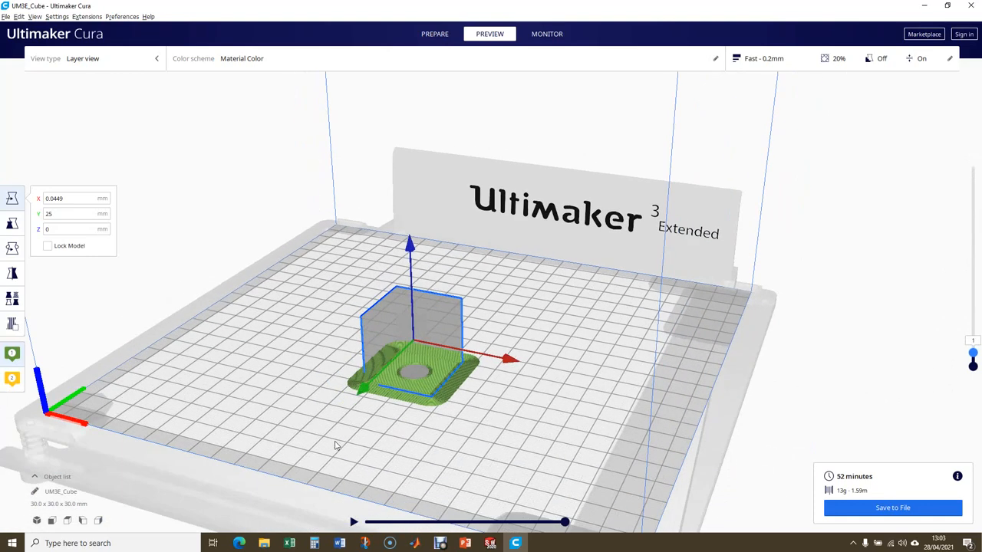
{"action": "scroll", "coordinate": [322, 460], "scroll_direction": "up", "scroll_amount": 3}
{"action": "middle_click_drag", "start_coordinate": [335, 448], "coordinate": [430, 316]}
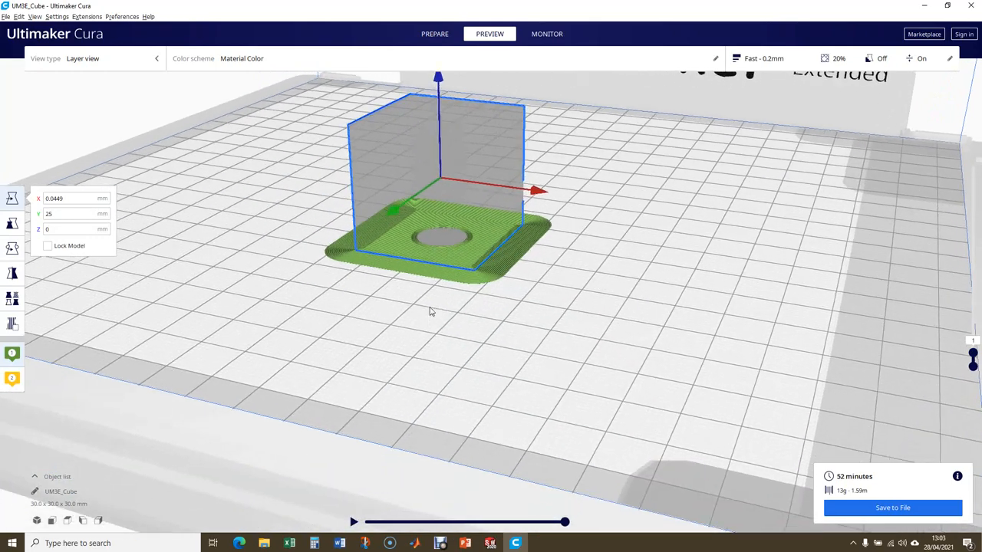
{"action": "scroll", "coordinate": [429, 319], "scroll_direction": "up", "scroll_amount": 3}
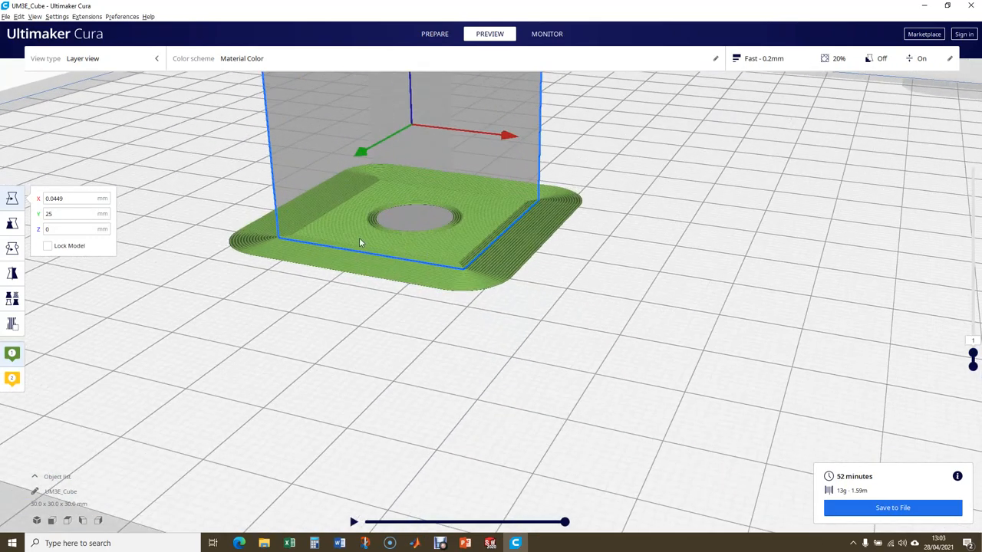
{"action": "right_click_drag", "start_coordinate": [359, 240], "coordinate": [359, 290]}
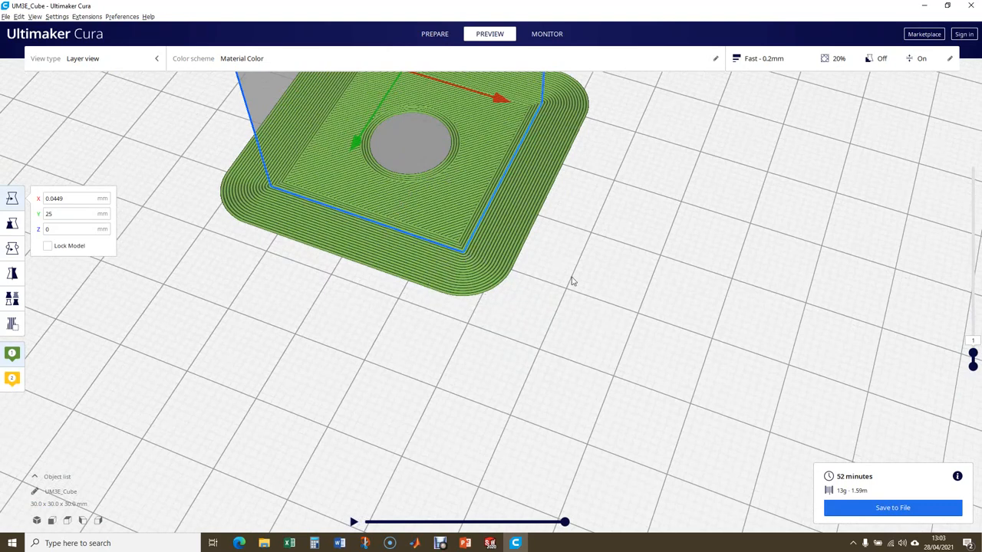
Step: Raise the preview to layer 27 and examine the triangular infill and the walls around the hole
{"action": "left_click_drag", "start_coordinate": [972, 354], "coordinate": [972, 317]}
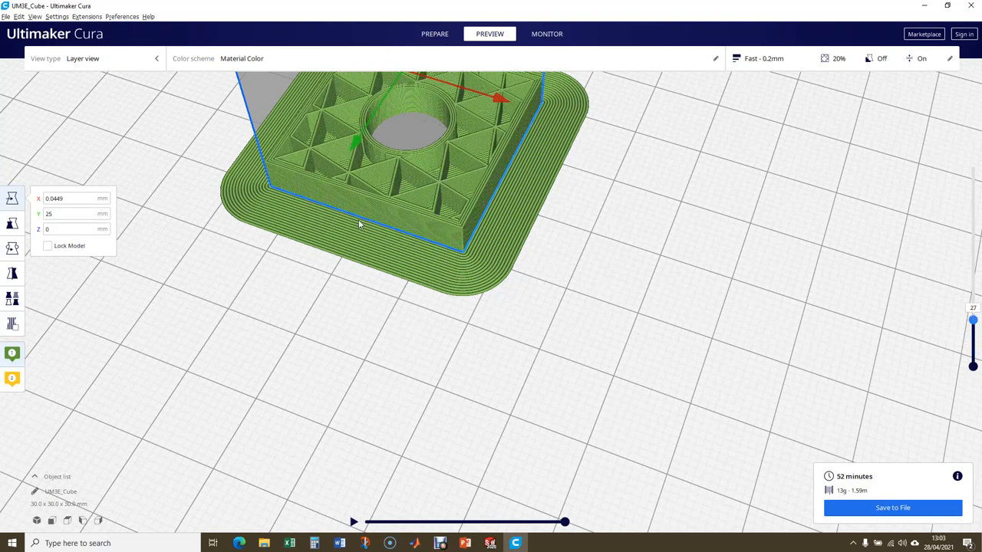
{"action": "scroll", "coordinate": [360, 221], "scroll_direction": "up", "scroll_amount": 3}
{"action": "scroll", "coordinate": [360, 221], "scroll_direction": "down", "scroll_amount": 3}
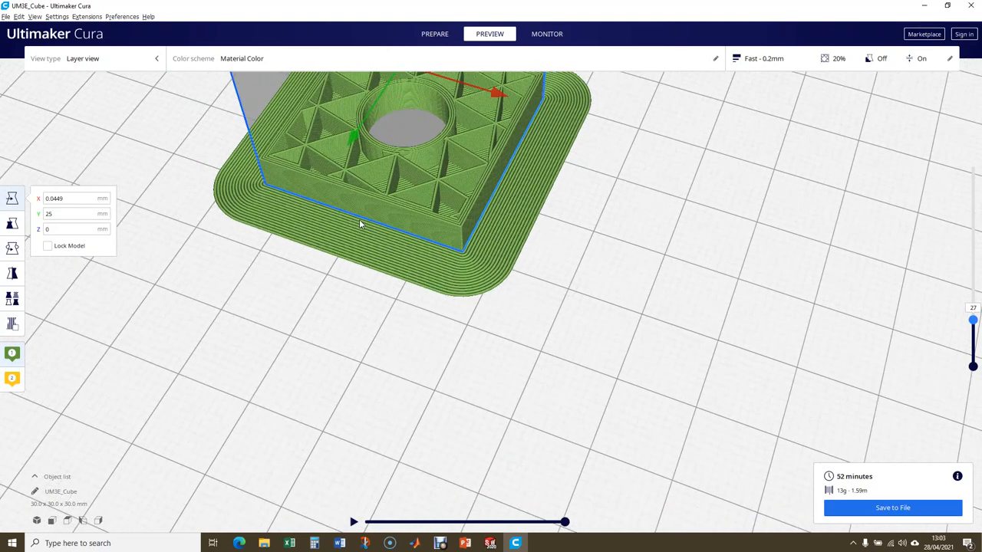
{"action": "scroll", "coordinate": [360, 222], "scroll_direction": "down", "scroll_amount": 6}
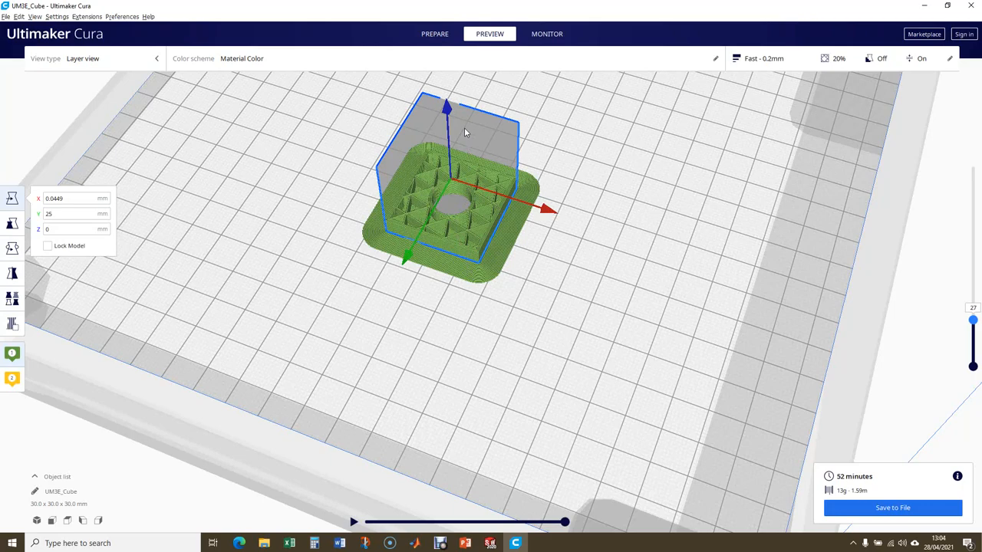
{"action": "scroll", "coordinate": [464, 127], "scroll_direction": "up", "scroll_amount": 5}
{"action": "scroll", "coordinate": [455, 175], "scroll_direction": "down", "scroll_amount": 8}
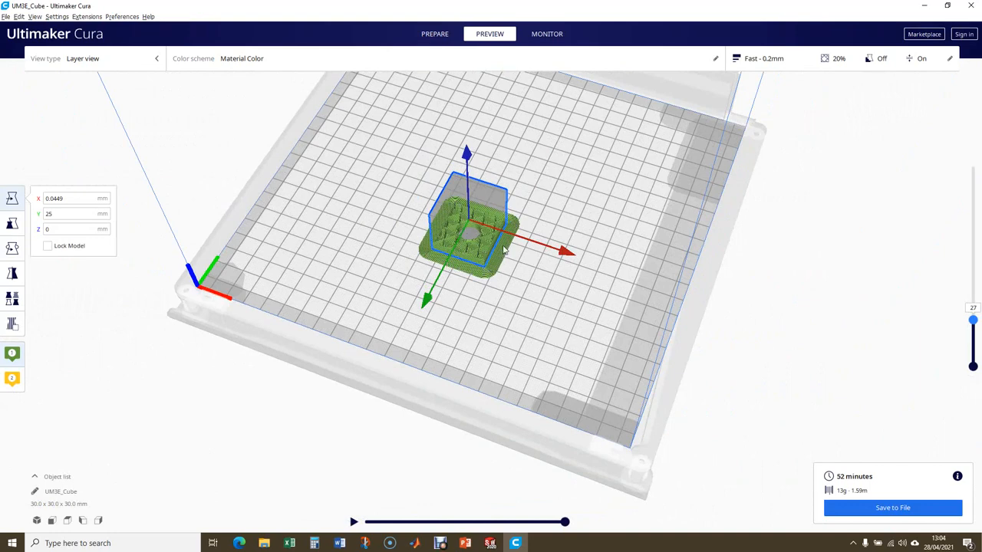
{"action": "scroll", "coordinate": [503, 250], "scroll_direction": "down", "scroll_amount": 1}
{"action": "scroll", "coordinate": [503, 250], "scroll_direction": "up", "scroll_amount": 3}
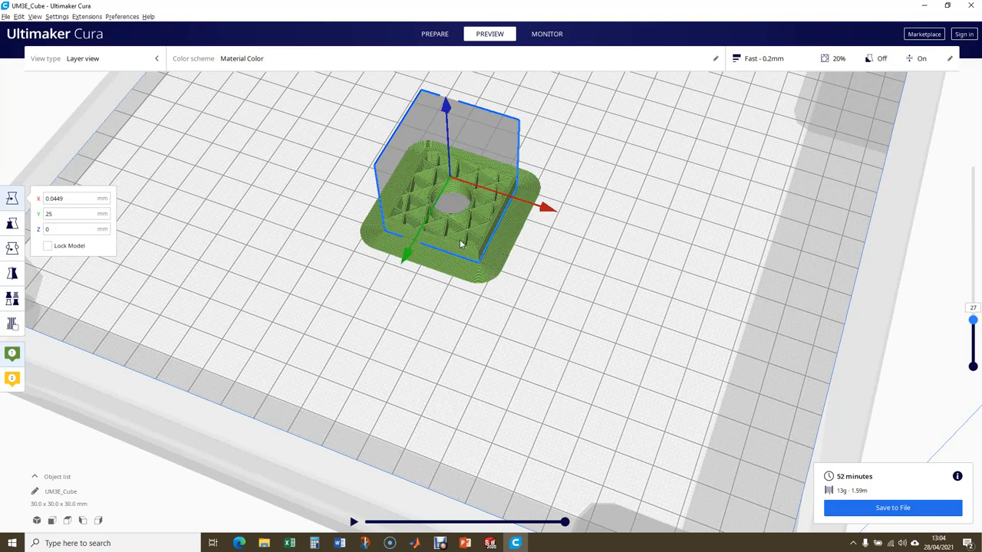
Step: Raise the preview through layer 129 to the top layer, 149, and inspect the complete sliced cube with its brim
{"action": "left_click_drag", "start_coordinate": [973, 320], "coordinate": [965, 196]}
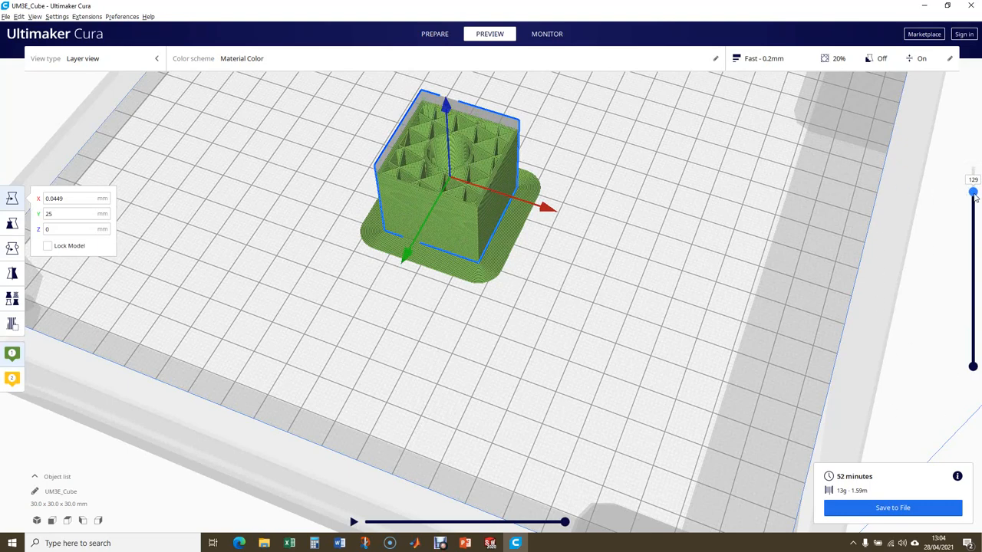
{"action": "left_click_drag", "start_coordinate": [973, 192], "coordinate": [974, 165]}
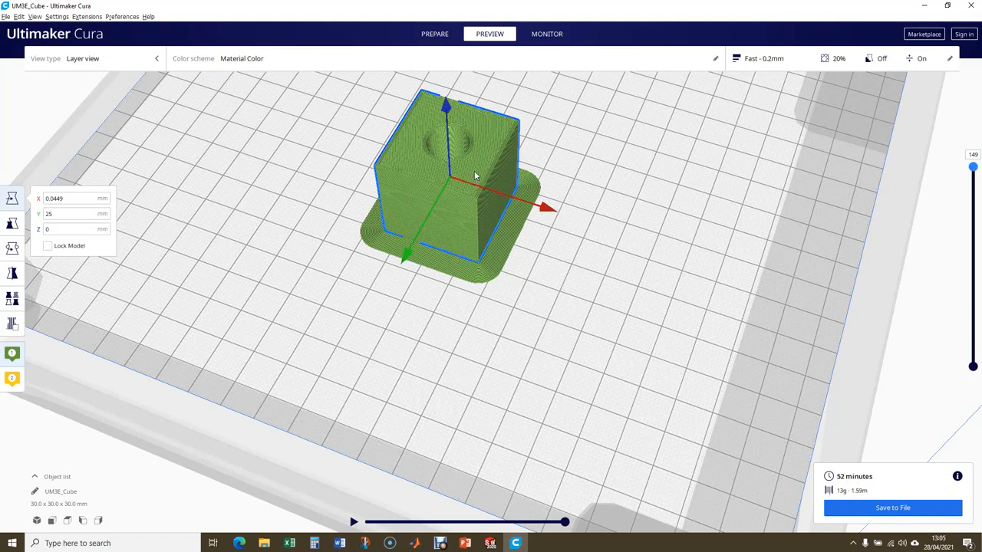
{"action": "scroll", "coordinate": [473, 173], "scroll_direction": "up", "scroll_amount": 3}
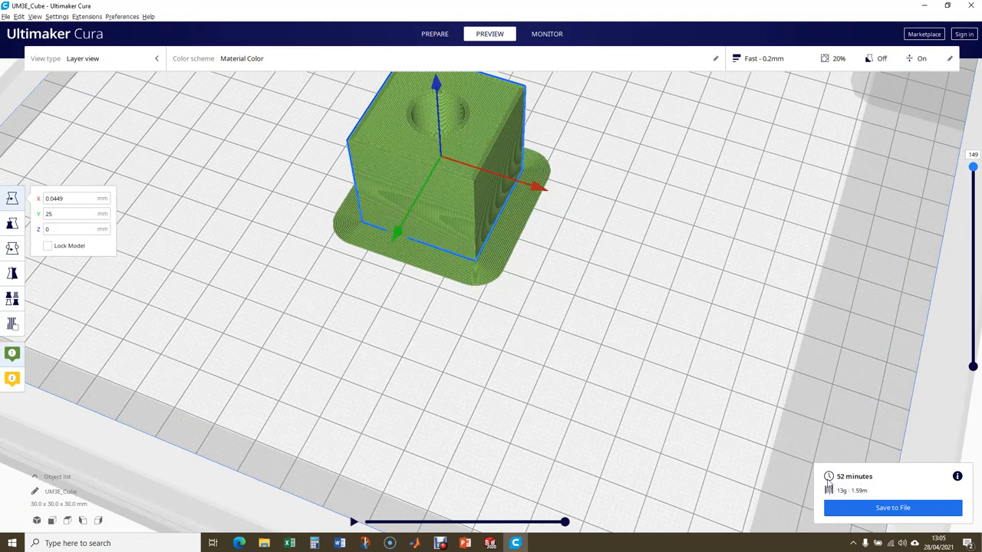
{"action": "scroll", "coordinate": [471, 262], "scroll_direction": "up", "scroll_amount": 1}
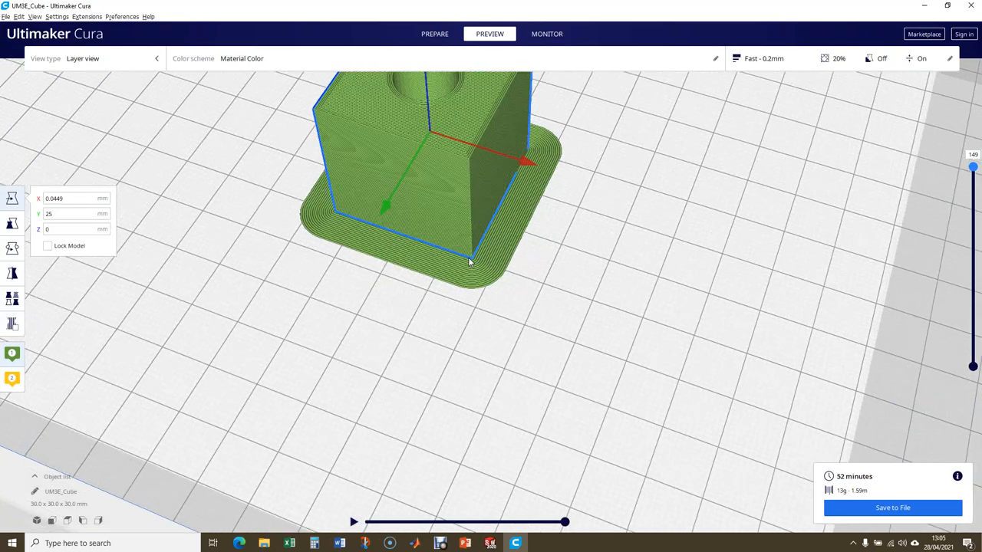
{"action": "scroll", "coordinate": [469, 260], "scroll_direction": "down", "scroll_amount": 5}
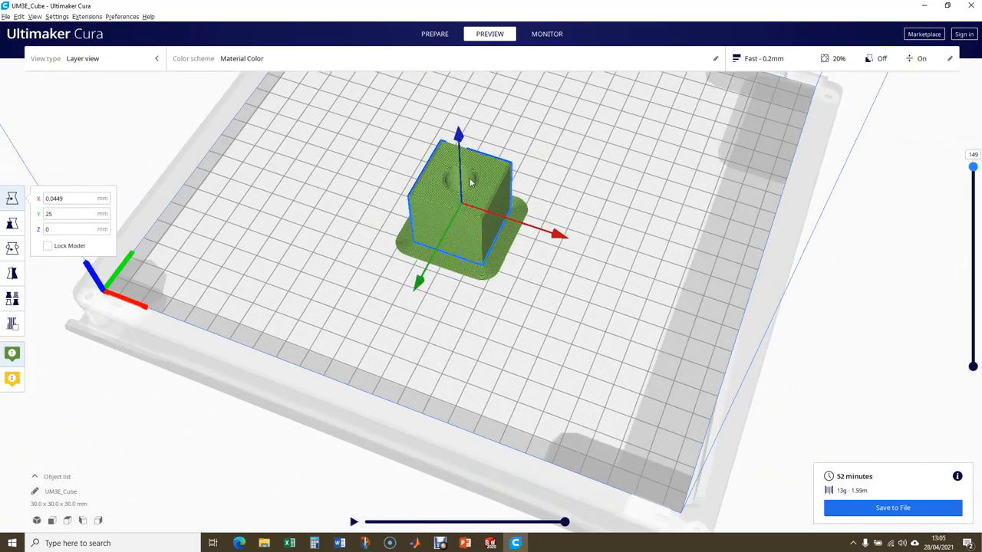
{"action": "scroll", "coordinate": [469, 194], "scroll_direction": "up", "scroll_amount": 2}
{"action": "scroll", "coordinate": [471, 265], "scroll_direction": "up", "scroll_amount": 2}
{"action": "scroll", "coordinate": [470, 331], "scroll_direction": "up", "scroll_amount": 2}
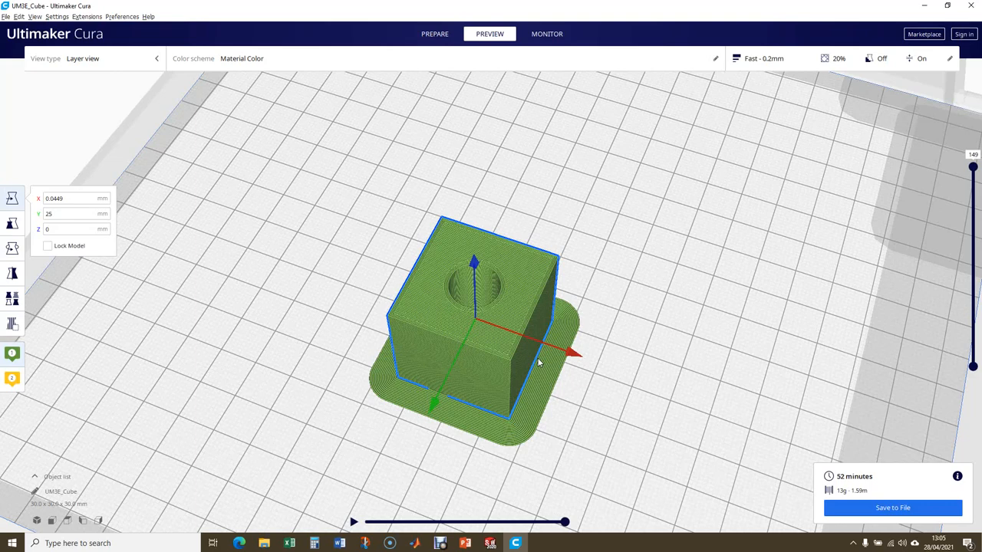
Step: Return the preview to layer 1 and switch between layers 1 and 2 to compare their toolpaths
{"action": "left_click_drag", "start_coordinate": [974, 169], "coordinate": [974, 366]}
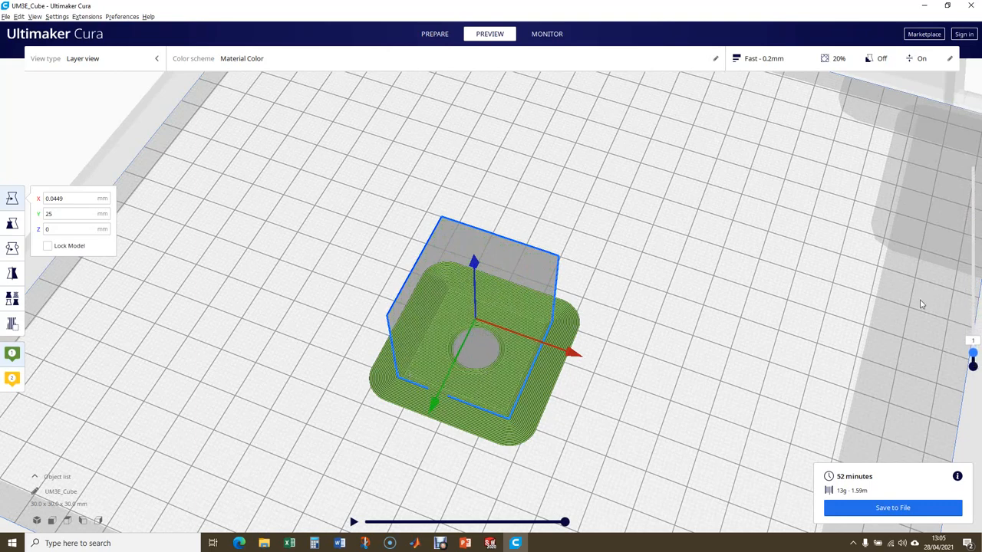
{"action": "left_click", "coordinate": [977, 341]}
{"action": "key", "text": "BackSpace"}
{"action": "type", "text": "2"}
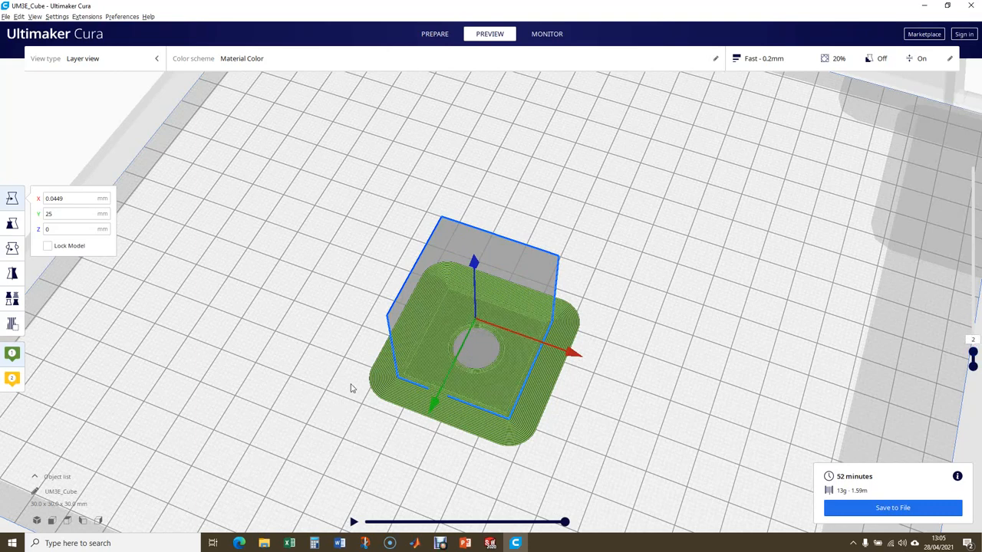
{"action": "left_click_drag", "start_coordinate": [974, 351], "coordinate": [974, 360]}
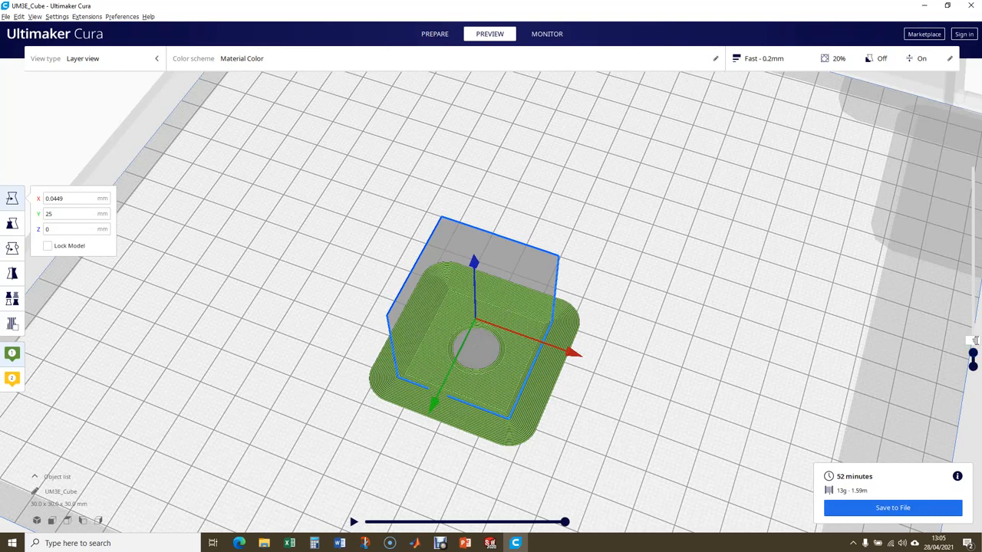
{"action": "key", "text": "Up"}
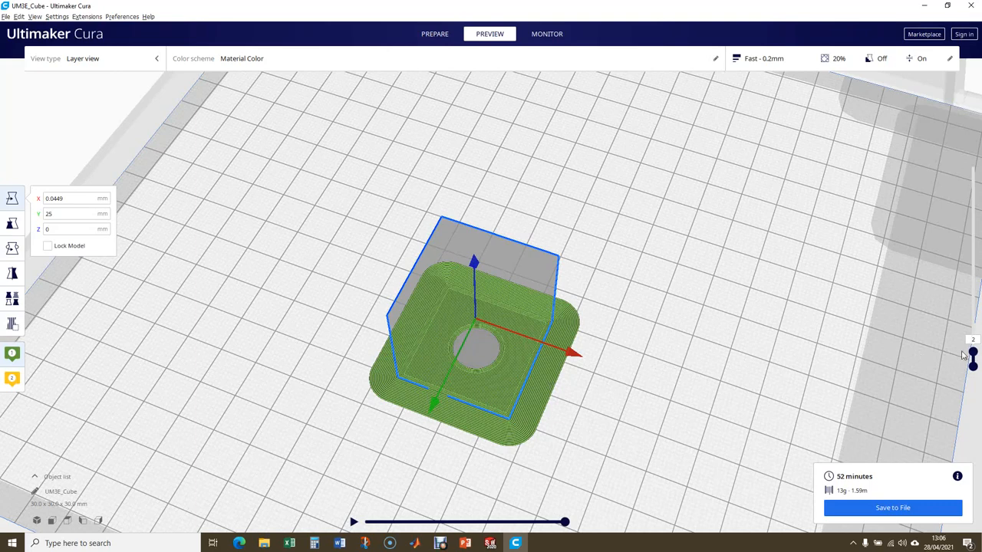
Step: Raise the preview to layer 3 and on to layer 6 to examine where the solid base gives way to infill
{"action": "mouse_move", "coordinate": [972, 353]}
{"action": "left_mouse_down"}
{"action": "mouse_move", "coordinate": [977, 345]}
{"action": "mouse_move", "coordinate": [978, 362]}
{"action": "mouse_move", "coordinate": [979, 348]}
{"action": "left_mouse_up"}
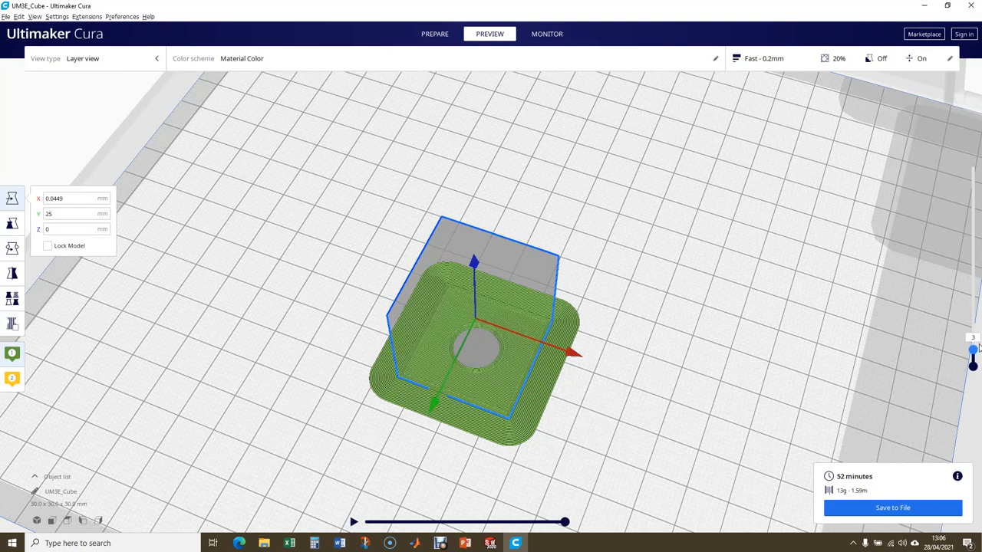
{"action": "left_click_drag", "start_coordinate": [979, 347], "coordinate": [978, 348]}
{"action": "type", "text": "6"}
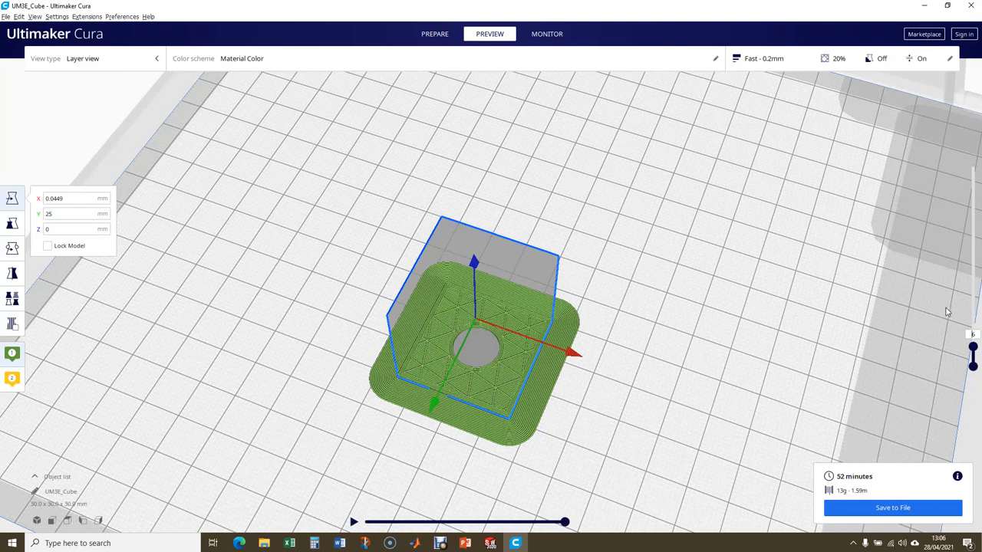
Step: Raise the preview through layers 71, 114 and 141 to layer 149 and examine how the infill and top surface build up
{"action": "left_click_drag", "start_coordinate": [973, 348], "coordinate": [973, 264]}
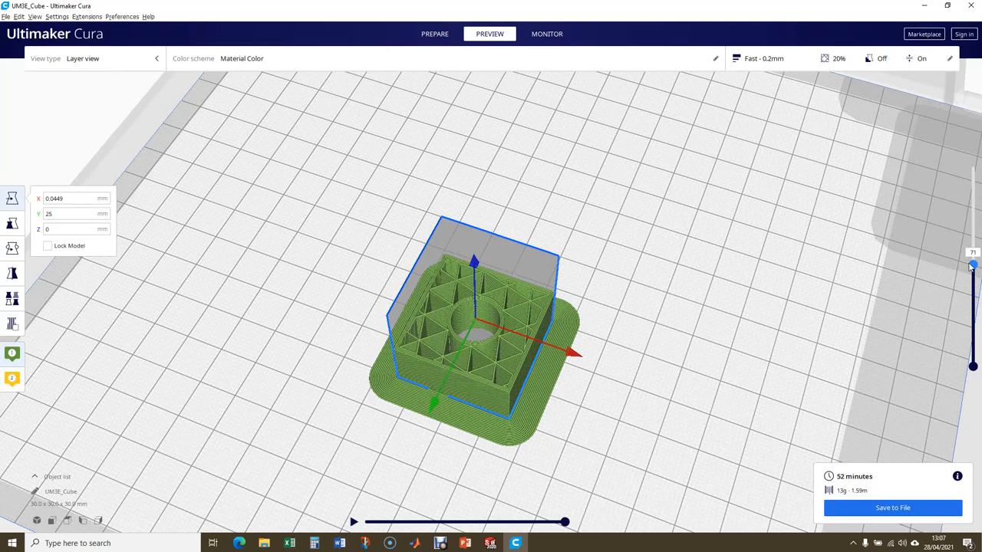
{"action": "left_click_drag", "start_coordinate": [972, 266], "coordinate": [973, 201]}
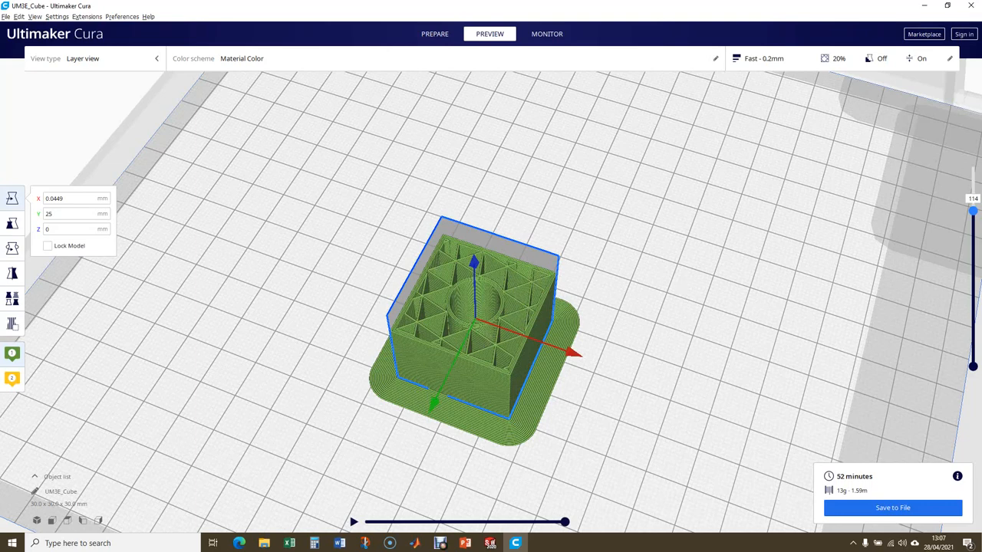
{"action": "left_click_drag", "start_coordinate": [973, 210], "coordinate": [973, 177]}
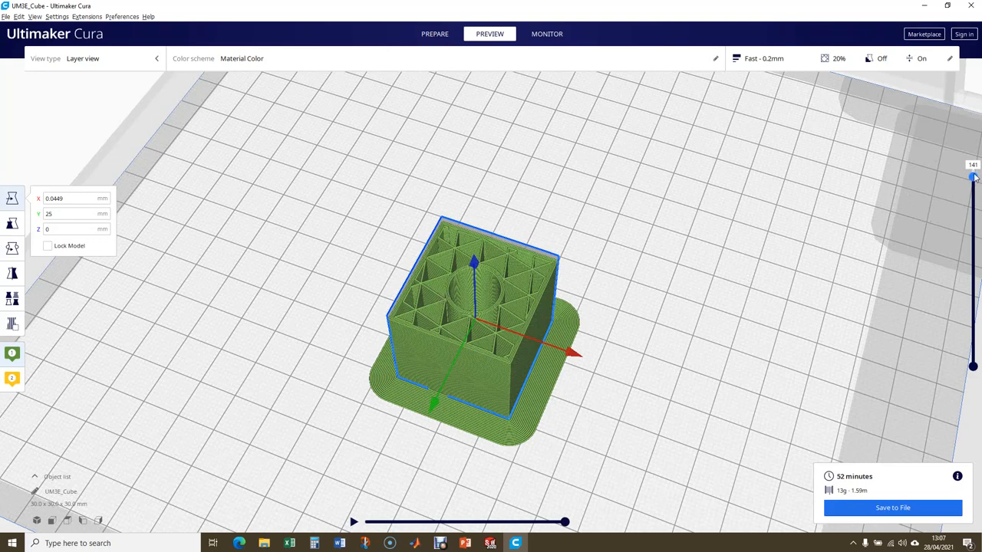
{"action": "left_click_drag", "start_coordinate": [974, 176], "coordinate": [974, 175]}
{"action": "mouse_move", "coordinate": [972, 175]}
{"action": "left_mouse_down"}
{"action": "mouse_move", "coordinate": [974, 153]}
{"action": "mouse_move", "coordinate": [974, 166]}
{"action": "left_mouse_up"}
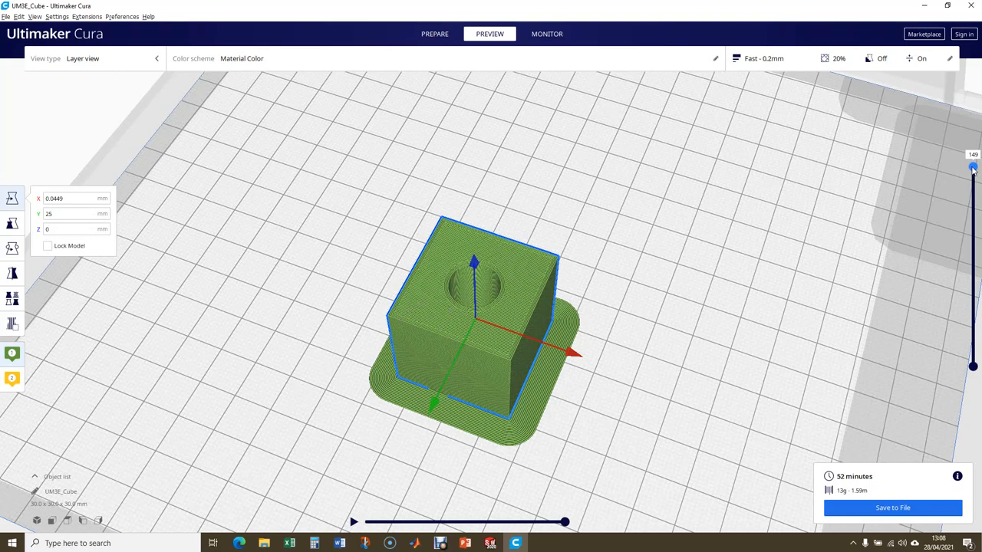
Step: Compare layer 143 with the closed top at layer 149, deselect the cube and inspect the whole sliced model with its brim
{"action": "left_click_drag", "start_coordinate": [973, 172], "coordinate": [972, 184]}
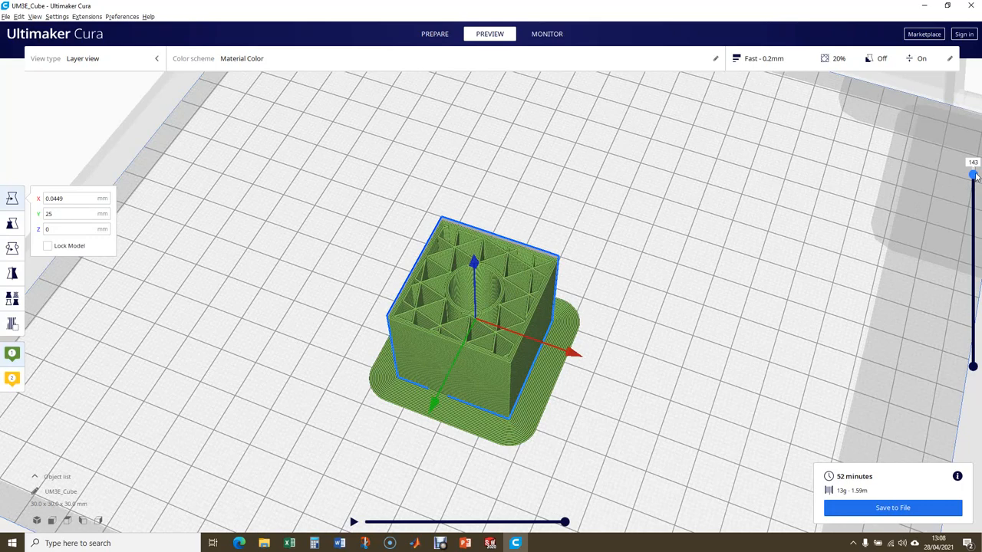
{"action": "left_click_drag", "start_coordinate": [973, 175], "coordinate": [976, 156]}
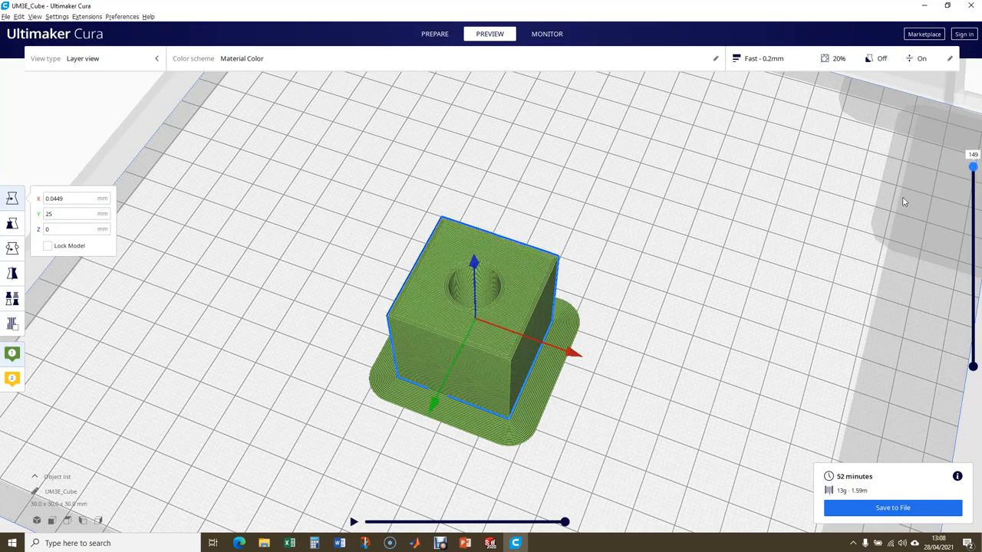
{"action": "middle_click_drag", "start_coordinate": [563, 409], "coordinate": [563, 346]}
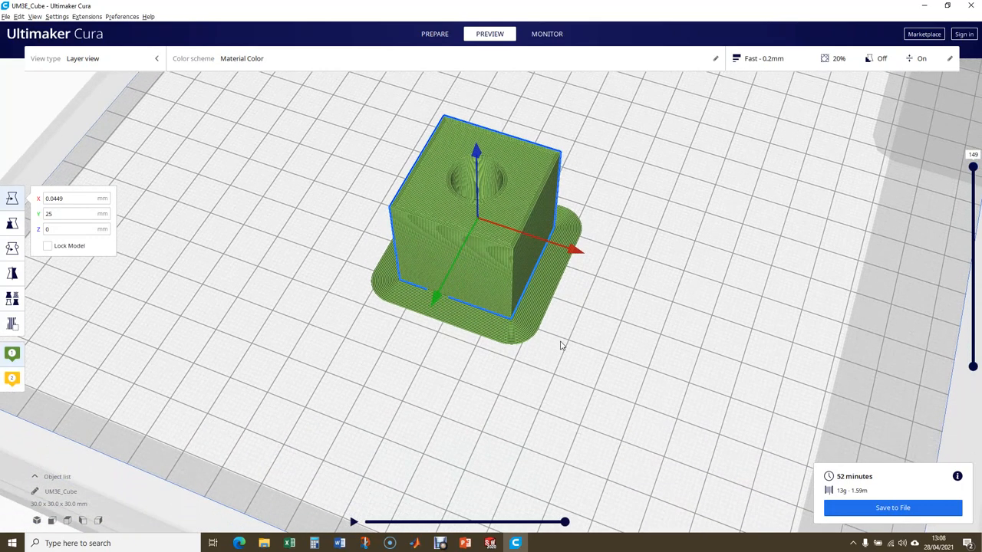
{"action": "left_click", "coordinate": [526, 375]}
{"action": "right_click_drag", "start_coordinate": [544, 366], "coordinate": [526, 414]}
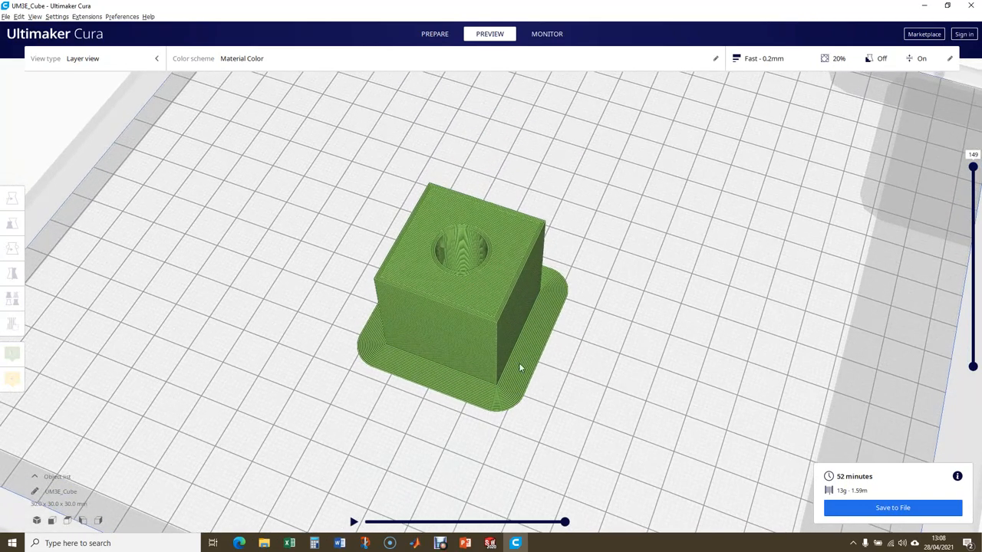
{"action": "key", "text": "alt+Tab"}
{"action": "key", "text": "Tab"}
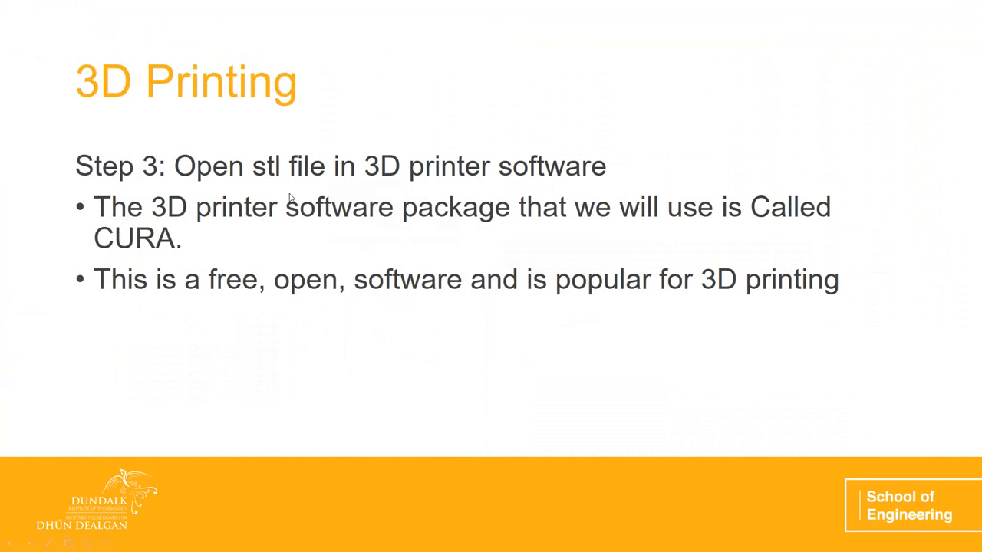
{"action": "left_click", "coordinate": [290, 198]}
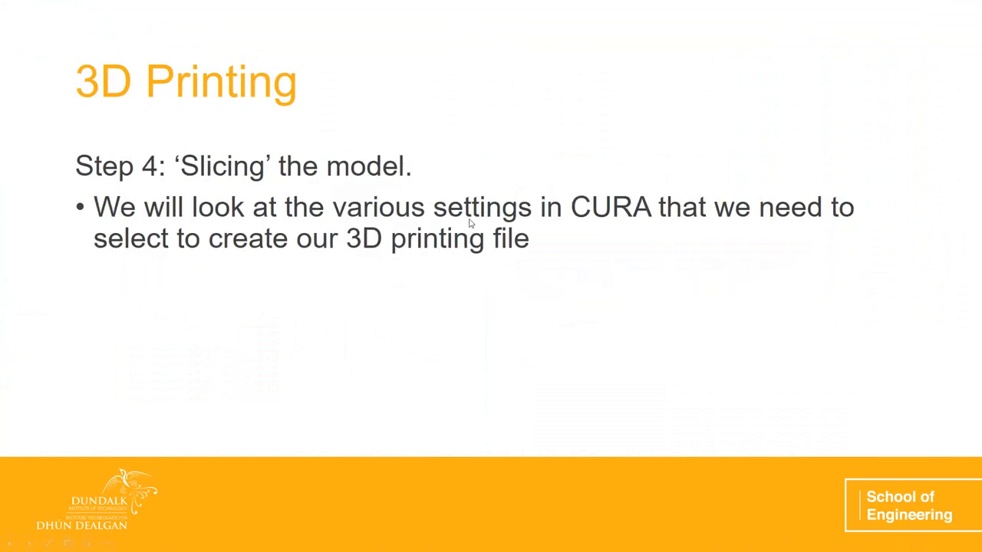
{"action": "left_click", "coordinate": [559, 244]}
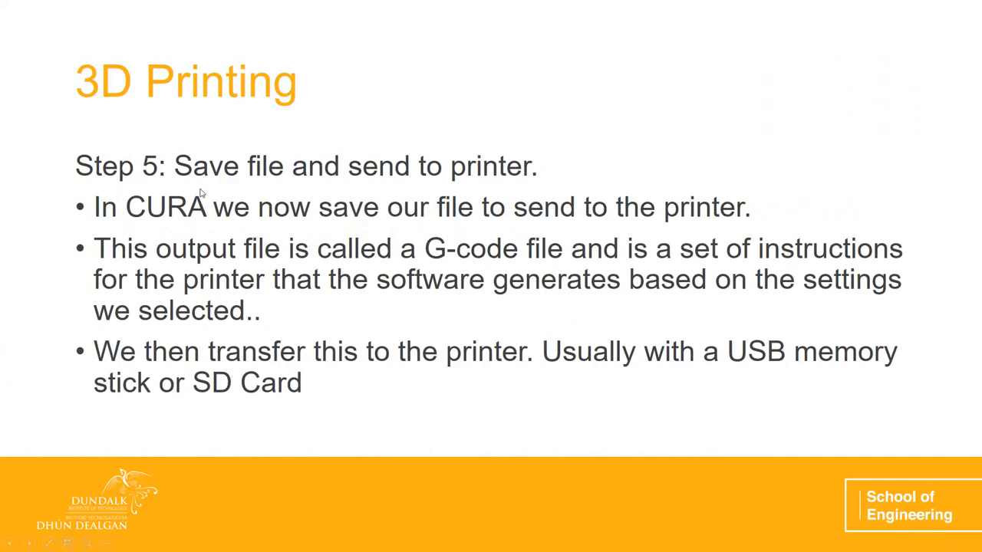
{"action": "left_click", "coordinate": [492, 277]}
{"action": "key", "text": "Left"}
{"action": "key", "text": "alt+Tab"}
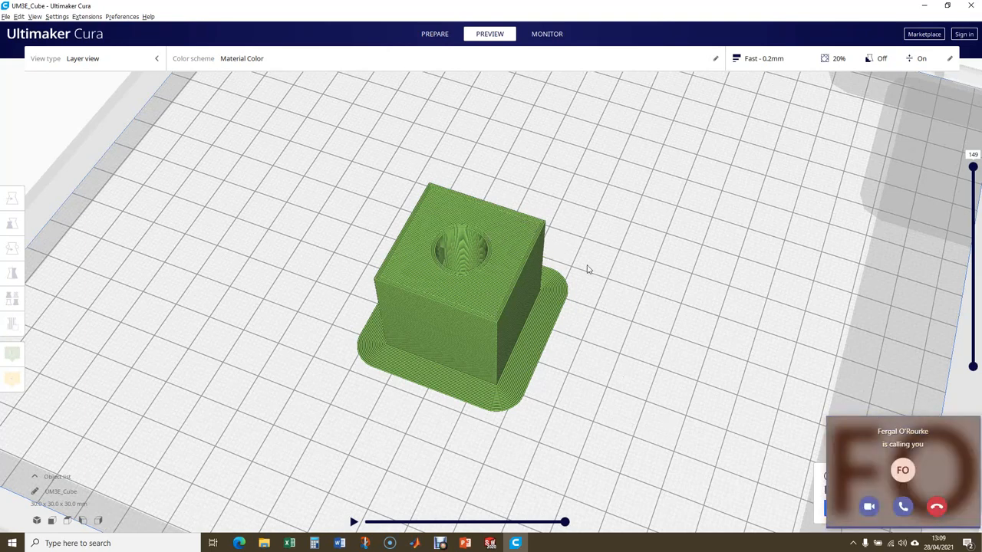
Step: Decline the incoming call and save the project to the Desktop as UM3E_Cube in Cura Project 3MF format
{"action": "left_click", "coordinate": [937, 506]}
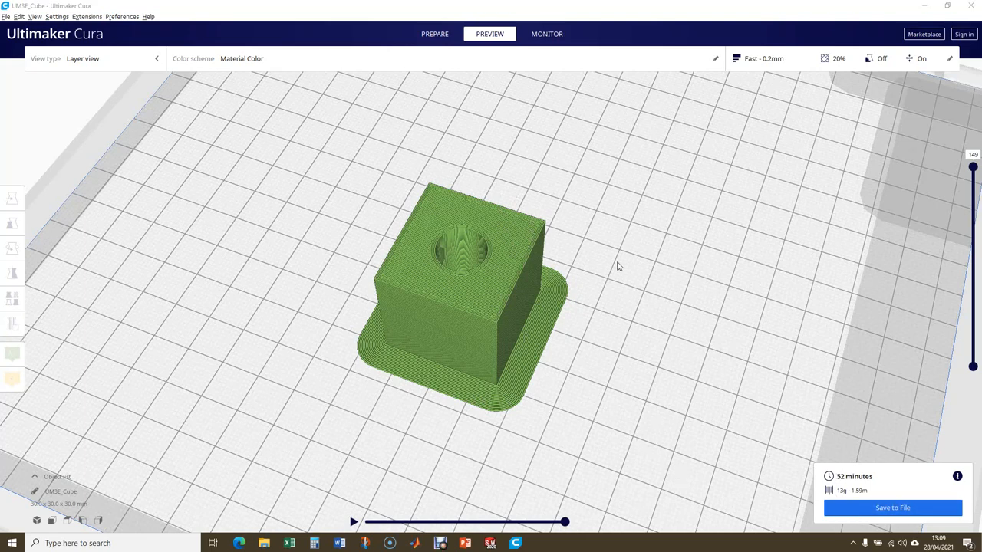
{"action": "left_click", "coordinate": [6, 16]}
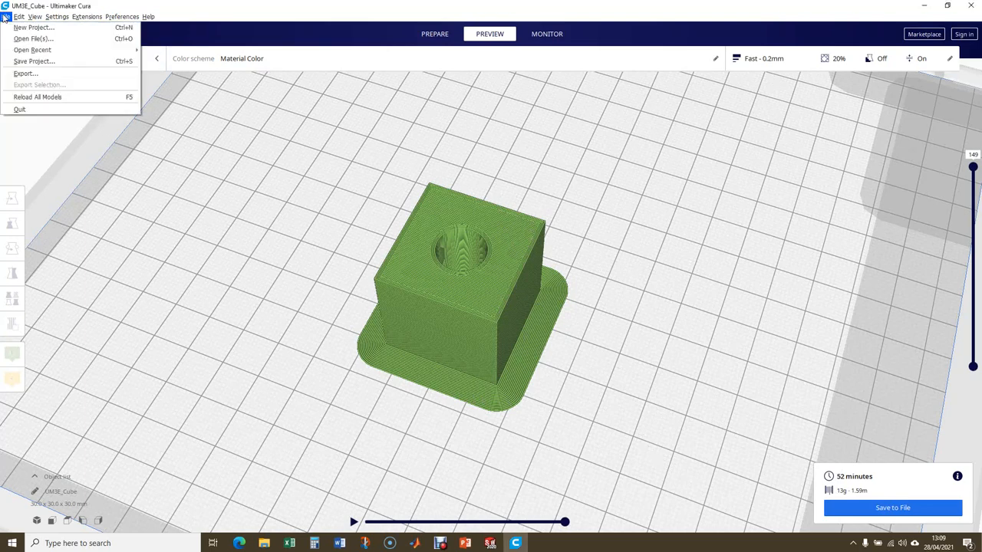
{"action": "left_click", "coordinate": [33, 61]}
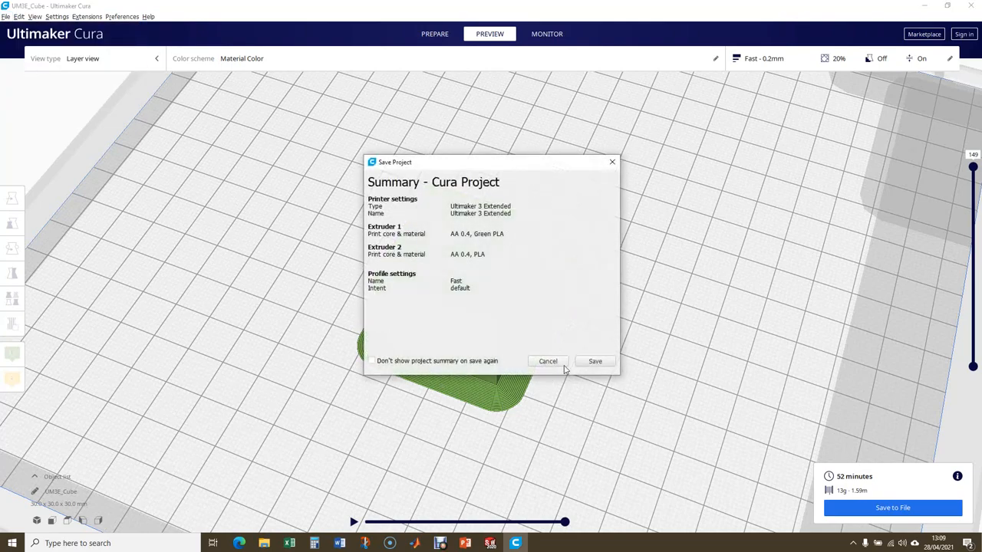
{"action": "left_click", "coordinate": [602, 363]}
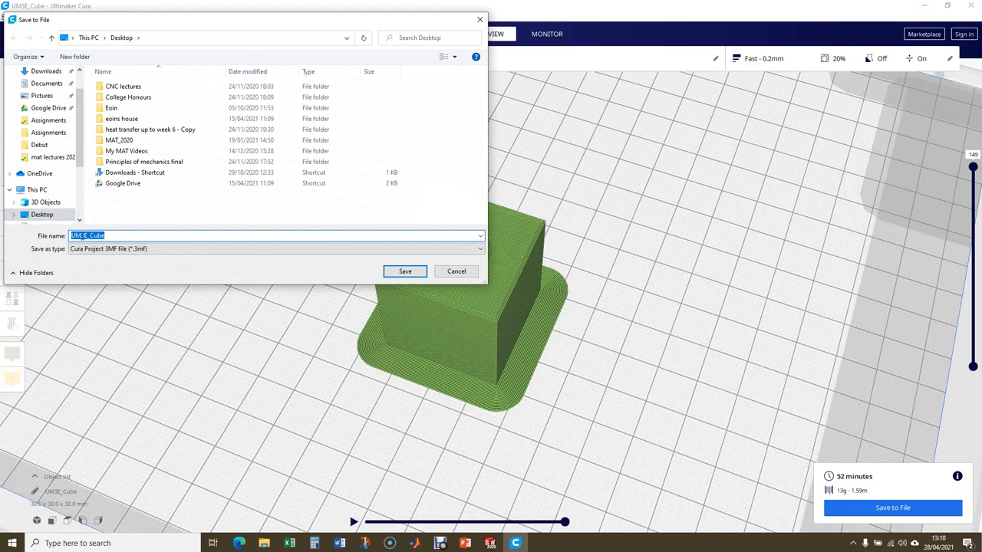
{"action": "mouse_move", "coordinate": [87, 238]}
{"action": "left_mouse_down"}
{"action": "mouse_move", "coordinate": [68, 235]}
{"action": "mouse_move", "coordinate": [93, 236]}
{"action": "left_mouse_up"}
{"action": "left_click", "coordinate": [403, 271]}
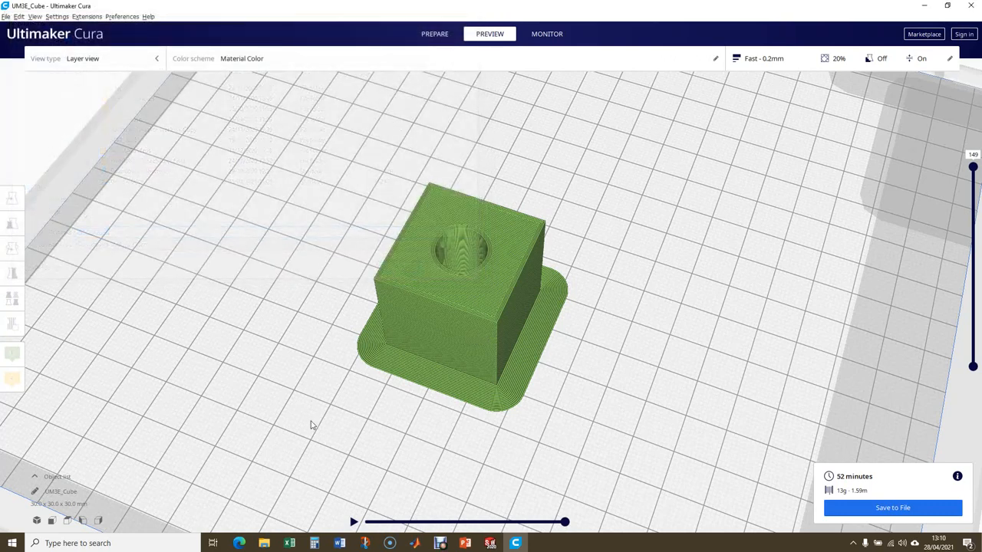
Step: Show the desktop and place the UM3E_Cube project file beside the two Cube files
{"action": "key", "text": "super+d"}
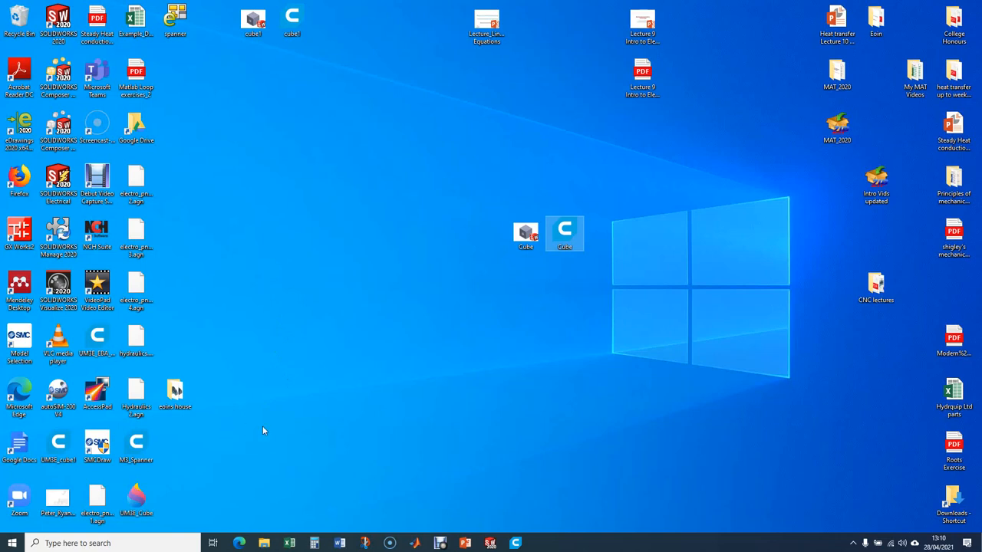
{"action": "left_click", "coordinate": [138, 503]}
{"action": "left_click_drag", "start_coordinate": [142, 507], "coordinate": [597, 248]}
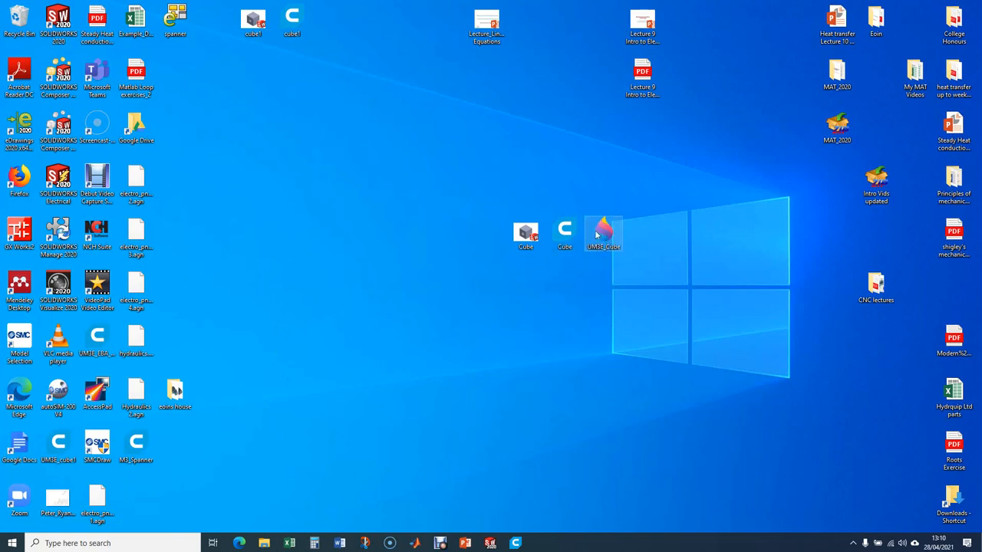
Step: Switch back to Cura, save the sliced cube to the Desktop as G-code file UM3E_Cube and place it below the project file
{"action": "left_click", "coordinate": [439, 544]}
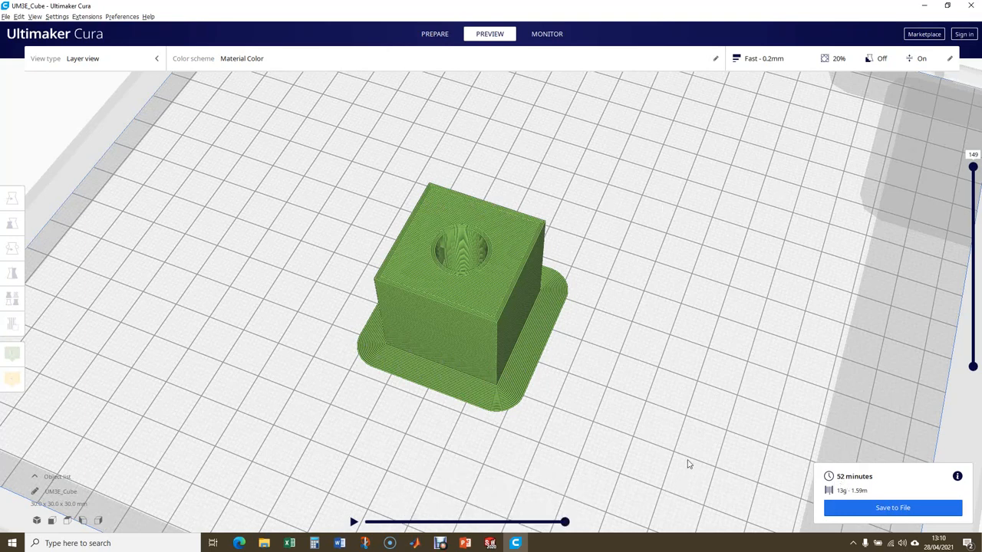
{"action": "left_click", "coordinate": [851, 510]}
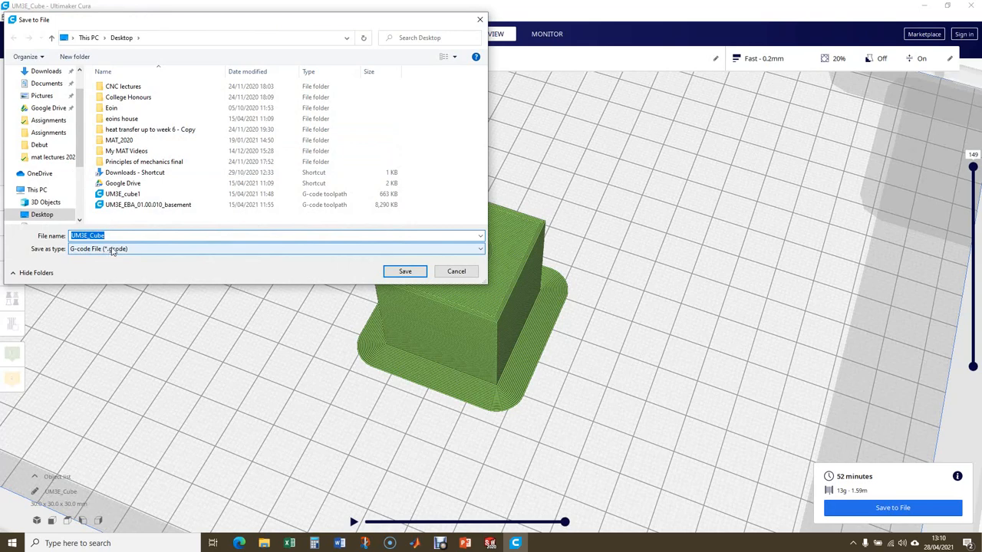
{"action": "left_click", "coordinate": [391, 276]}
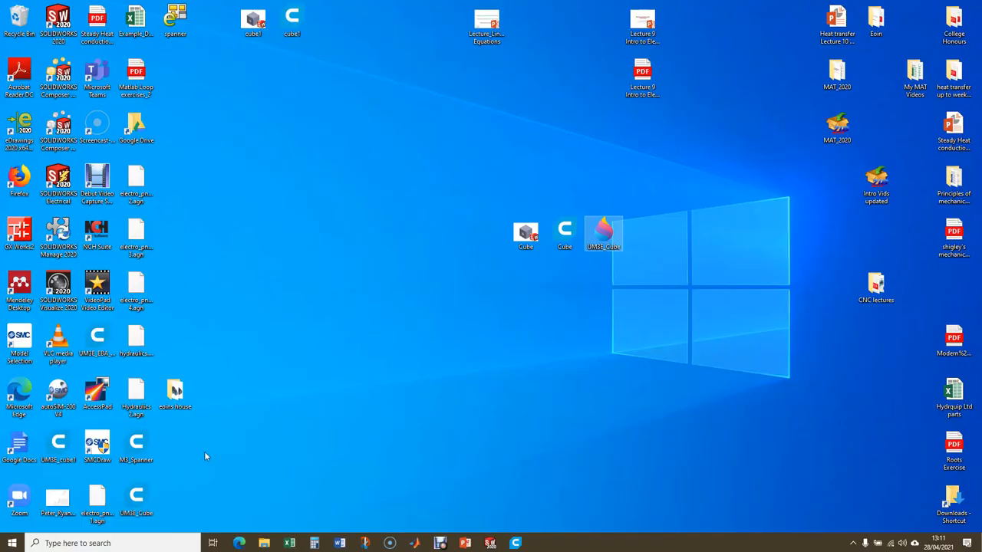
{"action": "left_click_drag", "start_coordinate": [136, 500], "coordinate": [604, 280]}
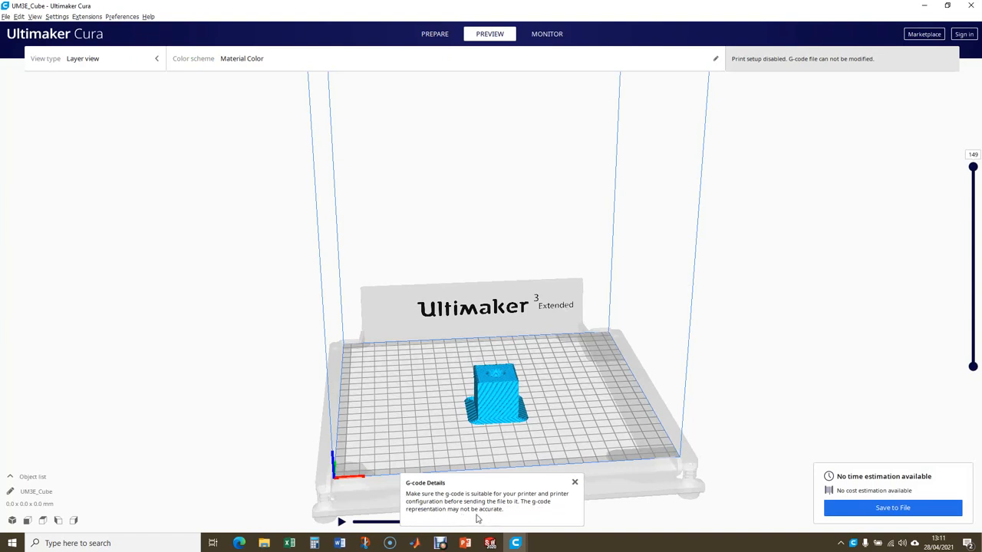
Step: Dismiss the G-code details message and examine the cube loaded from the G-code file up close
{"action": "left_click", "coordinate": [576, 483]}
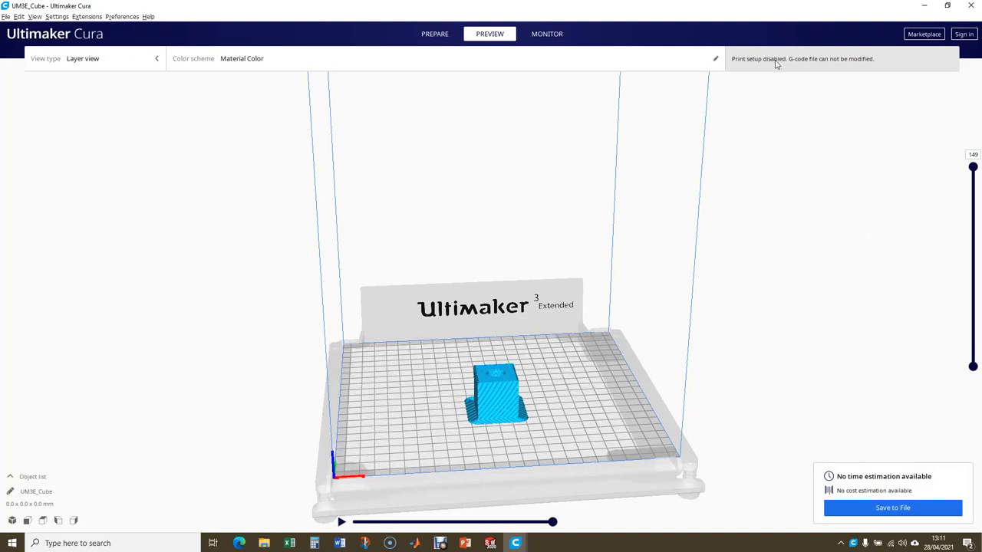
{"action": "scroll", "coordinate": [499, 450], "scroll_direction": "up", "scroll_amount": 2}
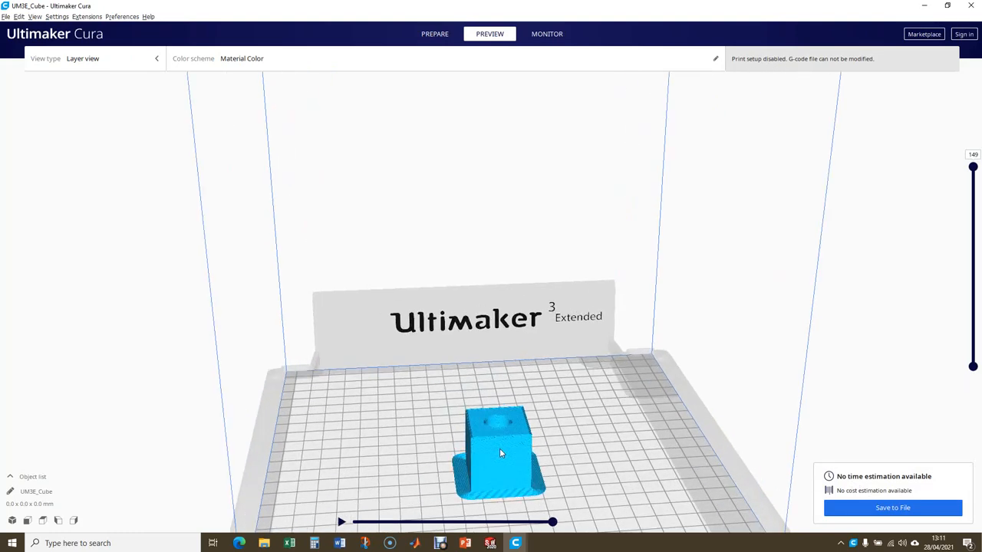
{"action": "scroll", "coordinate": [587, 410], "scroll_direction": "up", "scroll_amount": 2}
{"action": "scroll", "coordinate": [588, 410], "scroll_direction": "down", "scroll_amount": 3}
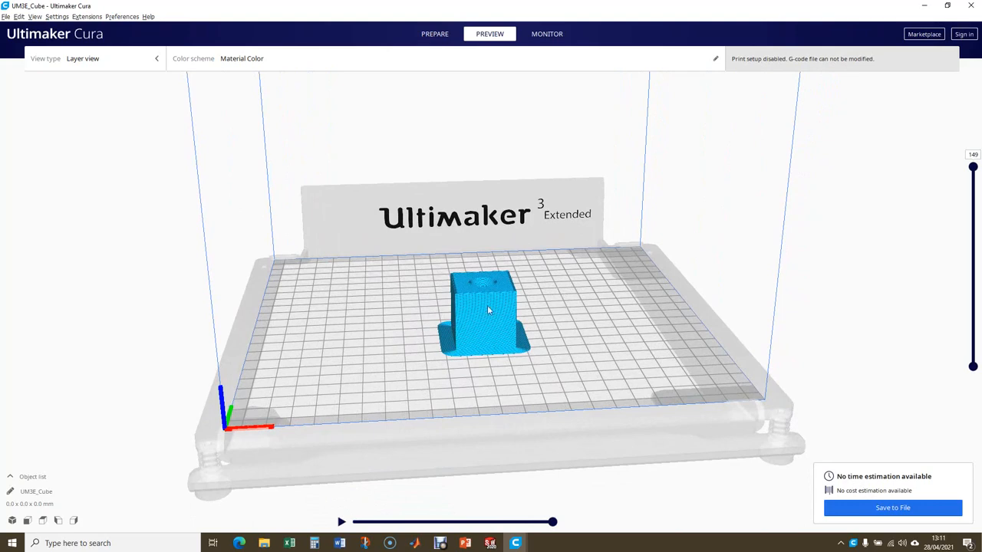
{"action": "scroll", "coordinate": [479, 344], "scroll_direction": "up", "scroll_amount": 5}
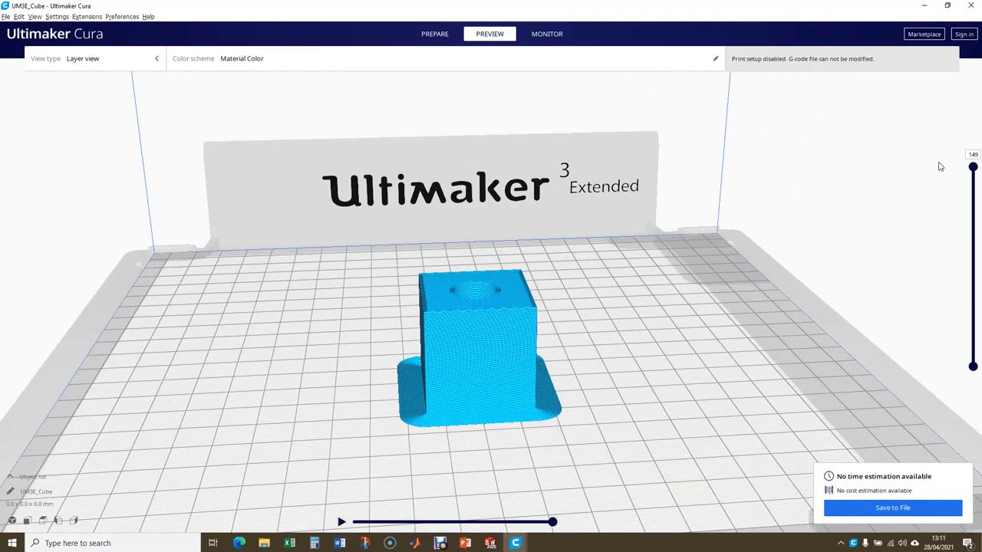
Step: Play the toolpath simulation of the loaded G-code for layer 1 and for layer 12
{"action": "left_click_drag", "start_coordinate": [972, 168], "coordinate": [959, 373]}
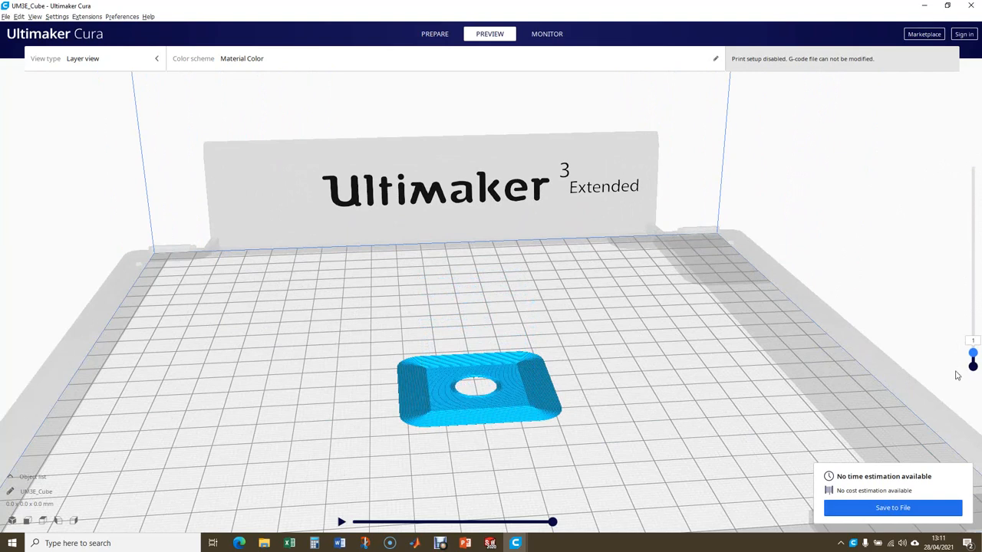
{"action": "left_click", "coordinate": [341, 522]}
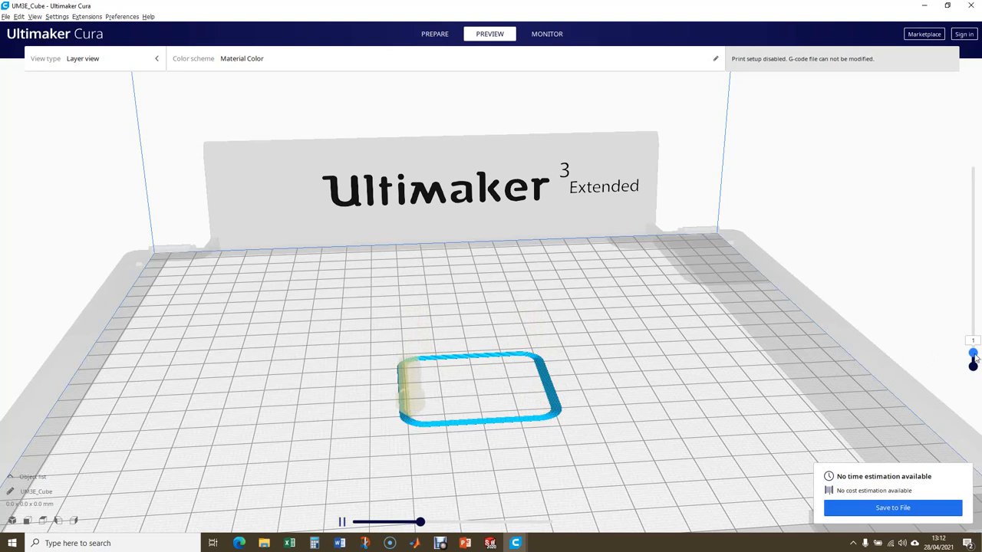
{"action": "left_click_drag", "start_coordinate": [973, 354], "coordinate": [974, 338]}
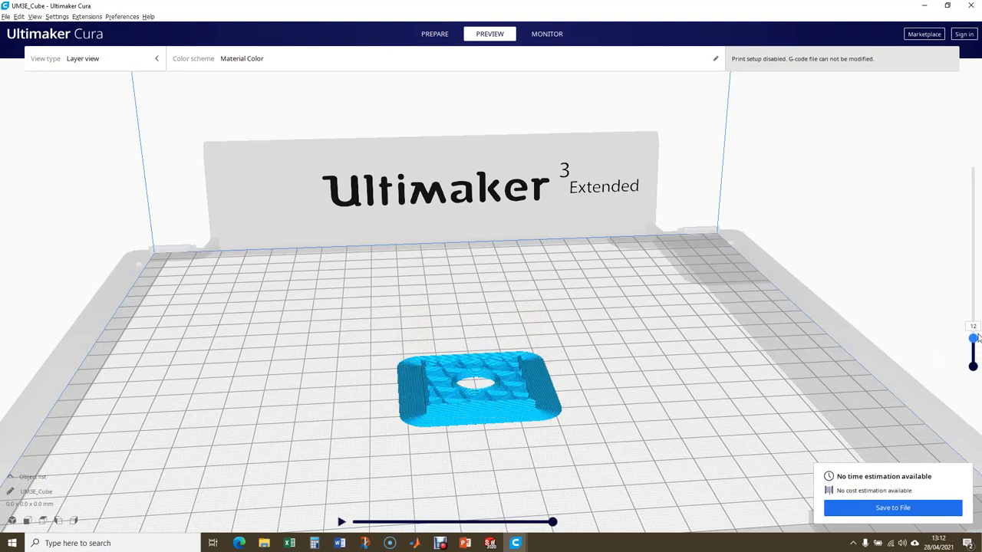
{"action": "left_click", "coordinate": [341, 521]}
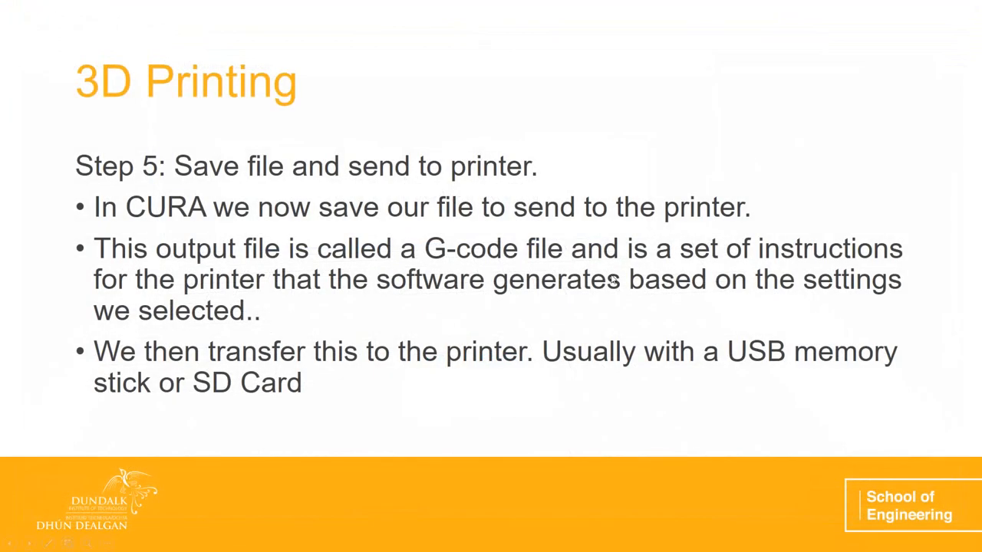
{"action": "left_click", "coordinate": [601, 299]}
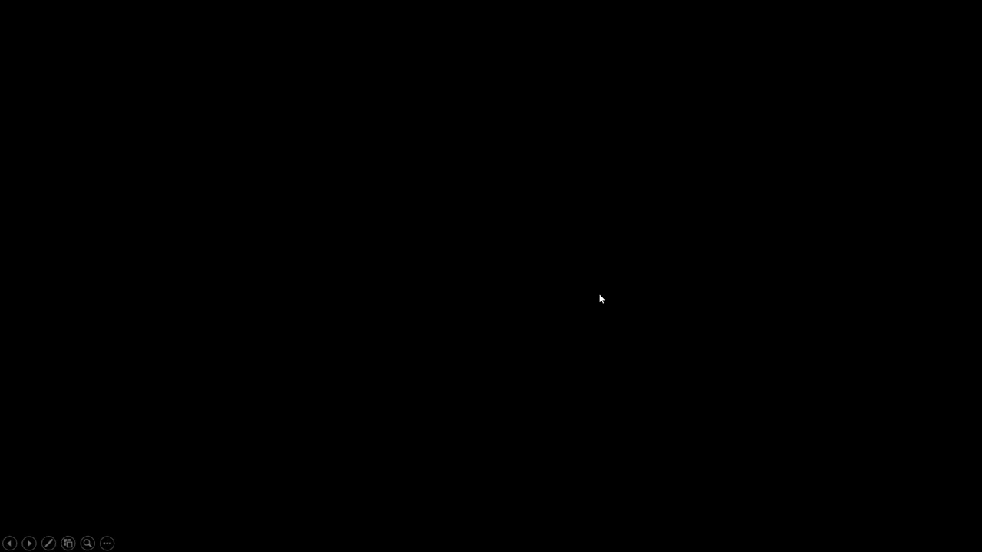
{"action": "key", "text": "Left"}
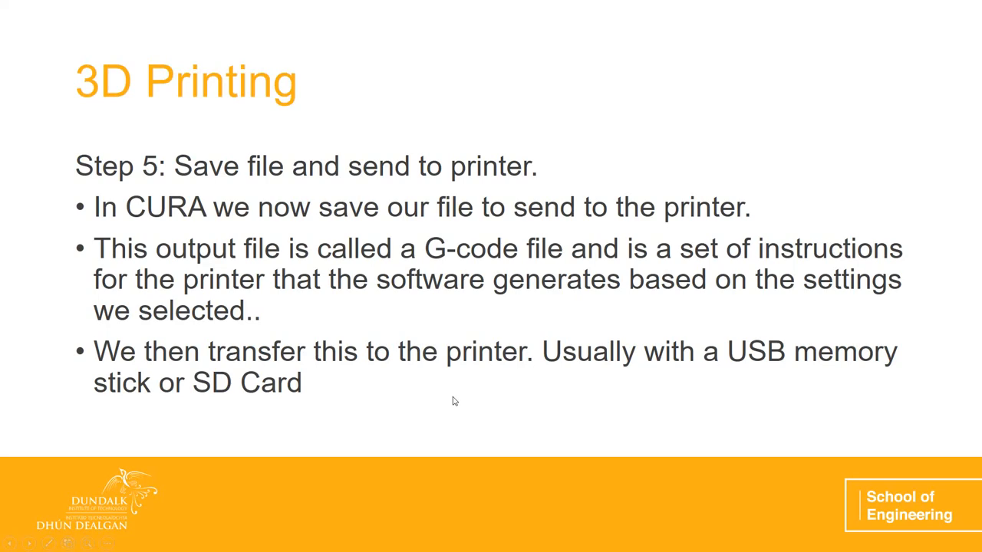
{"action": "key", "text": "Left"}
{"action": "key", "text": "Left"}
{"action": "key", "text": "Left"}
{"action": "key", "text": "Left"}
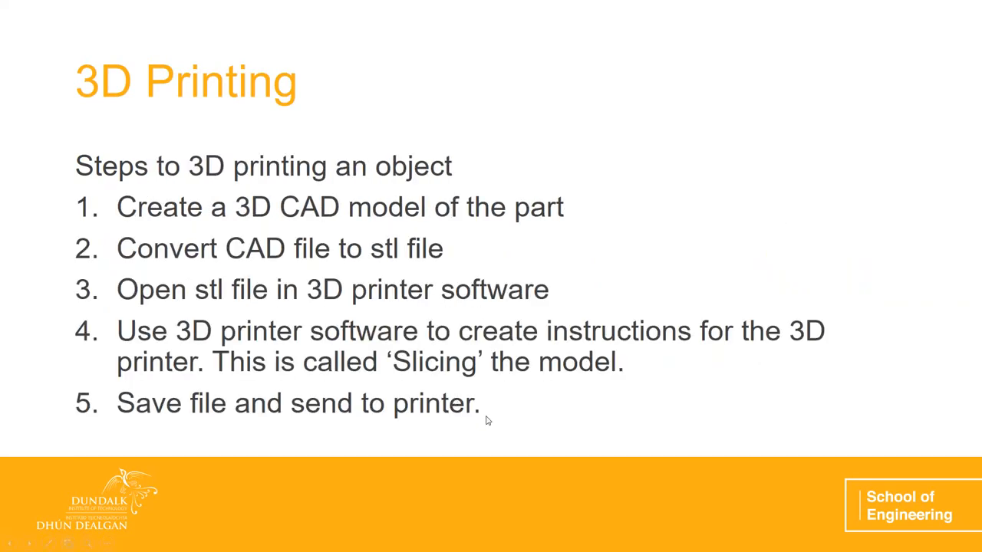
Step: Show the desktop, check the file details of the UM3E_Cube G-code file and return to the slide show
{"action": "key", "text": "super+d"}
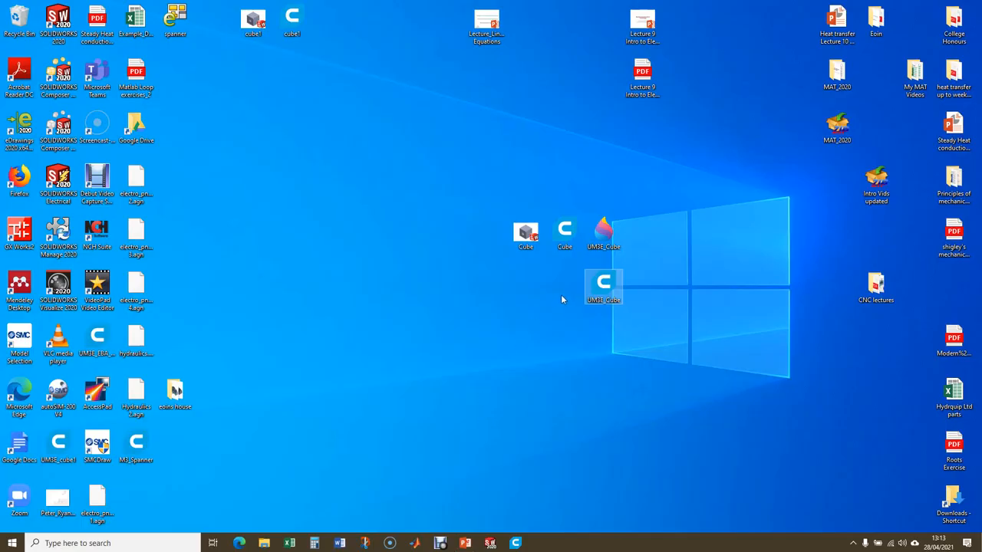
{"action": "mouse_move", "coordinate": [606, 289]}
{"action": "left_mouse_down"}
{"action": "mouse_move", "coordinate": [584, 290]}
{"action": "mouse_move", "coordinate": [600, 290]}
{"action": "left_mouse_up"}
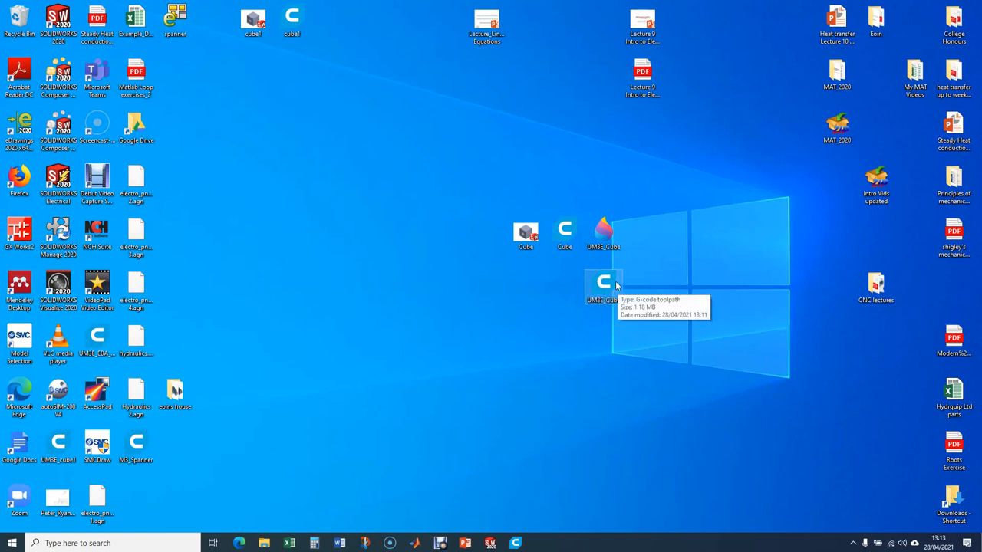
{"action": "left_click_drag", "start_coordinate": [608, 290], "coordinate": [588, 305]}
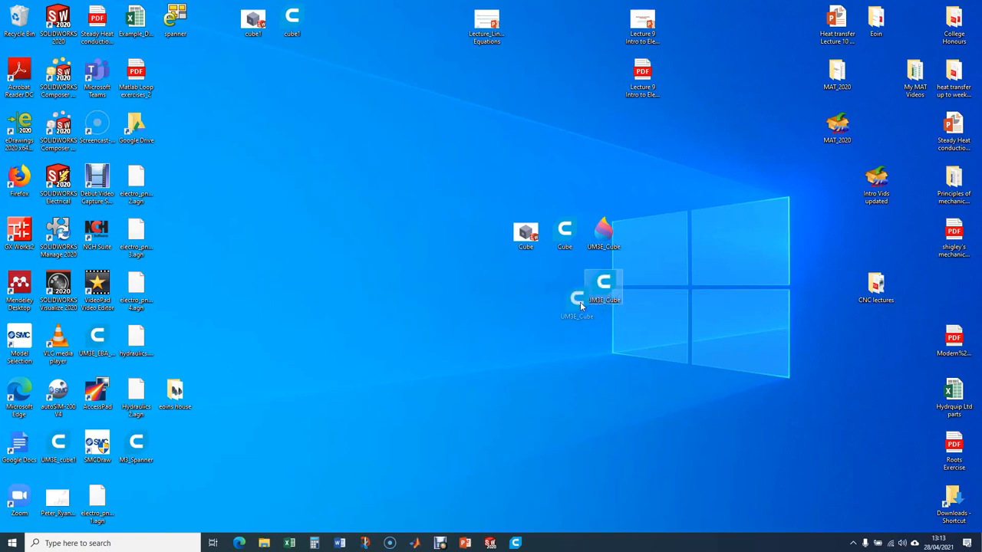
{"action": "left_click_drag", "start_coordinate": [448, 266], "coordinate": [605, 285]}
{"action": "left_click", "coordinate": [460, 543]}
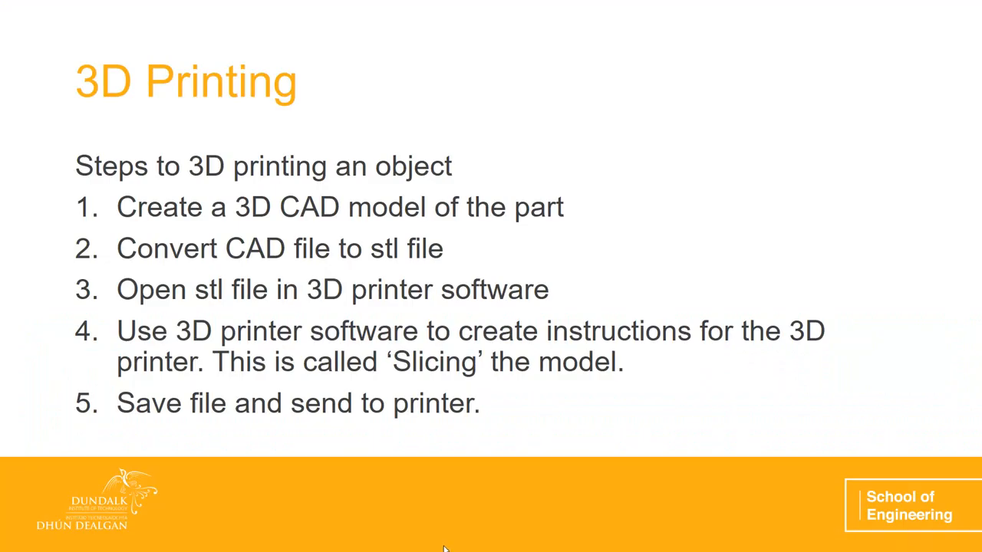